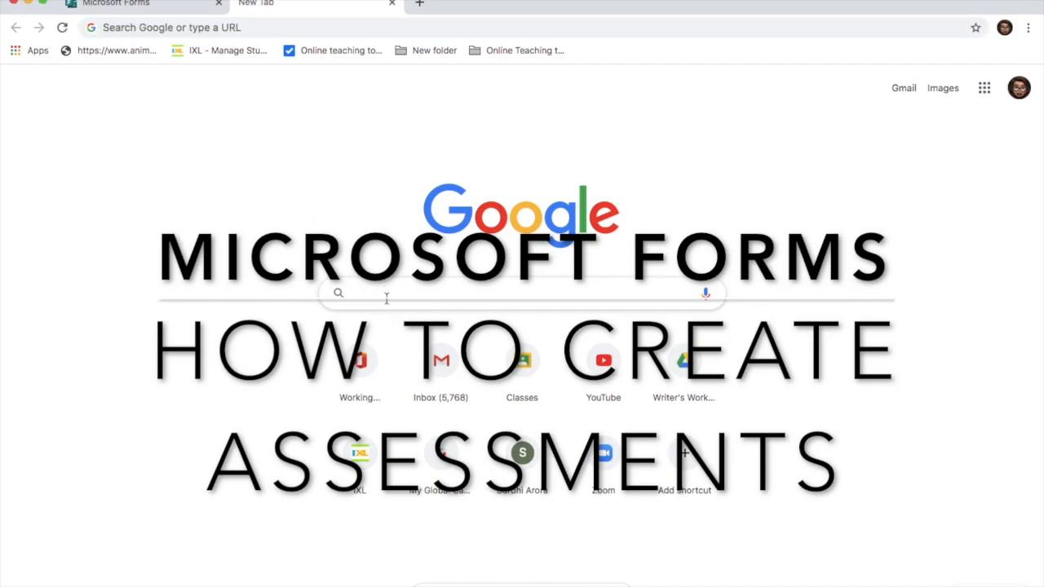
# Search the web for "microsoft forms" and open the Microsoft Forms site from the results
pyautogui.write('micr')
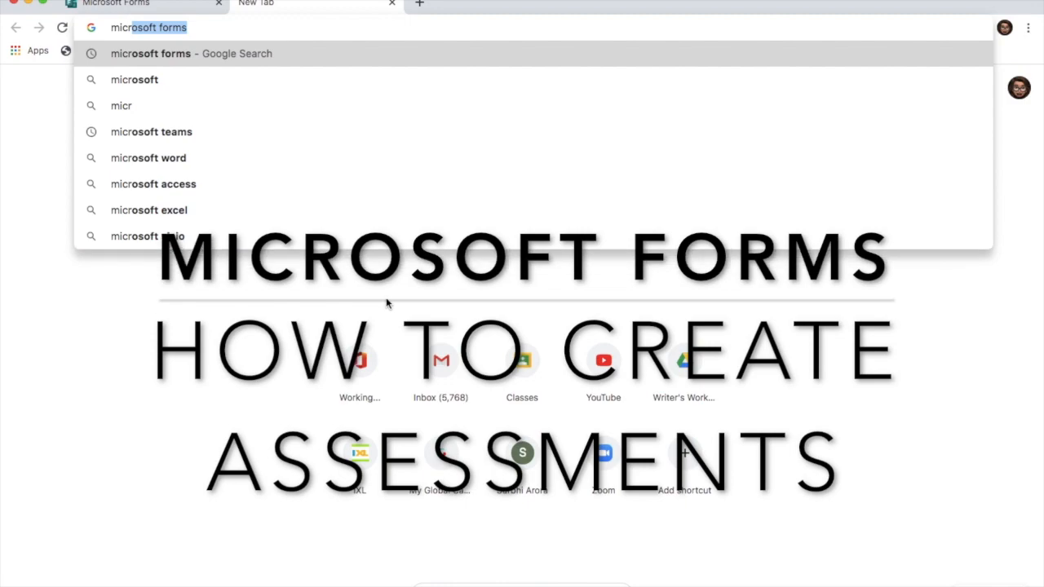
pyautogui.press('Return')
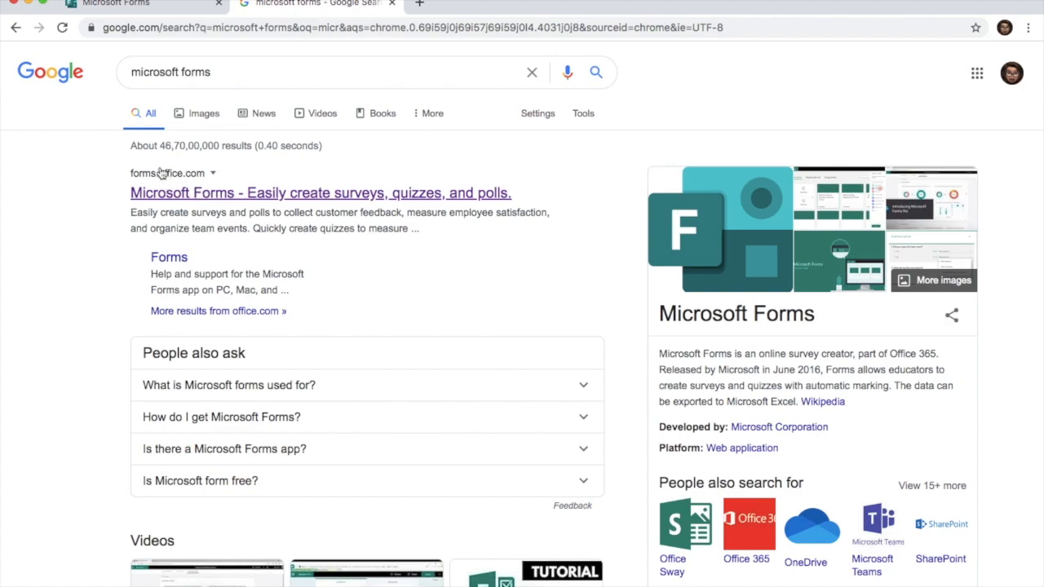
pyautogui.click(169, 195)
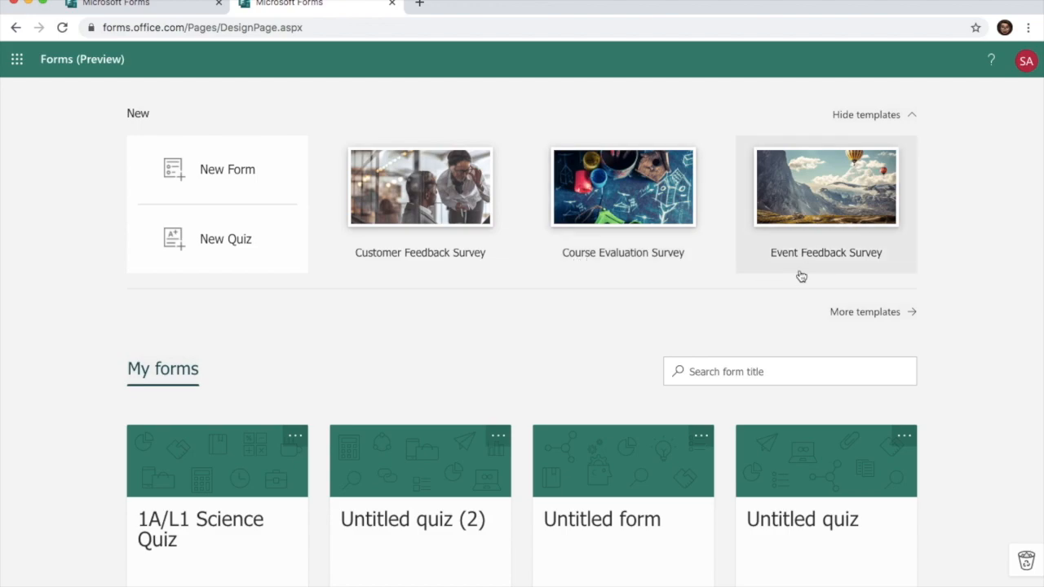
# Look through the full template gallery, and create a new blank quiz
pyautogui.click(867, 314)
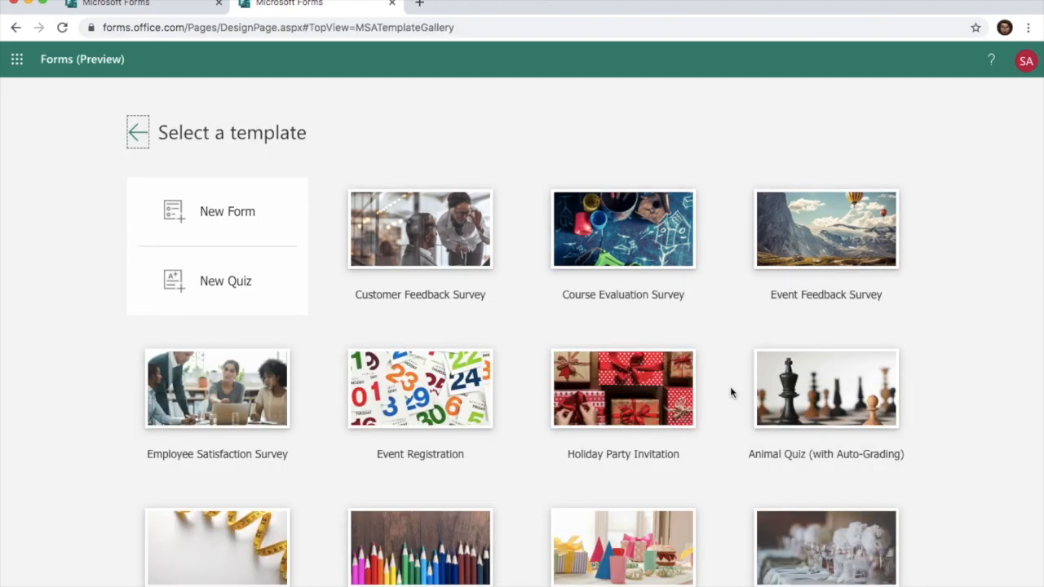
pyautogui.scroll(-2, 730, 386)
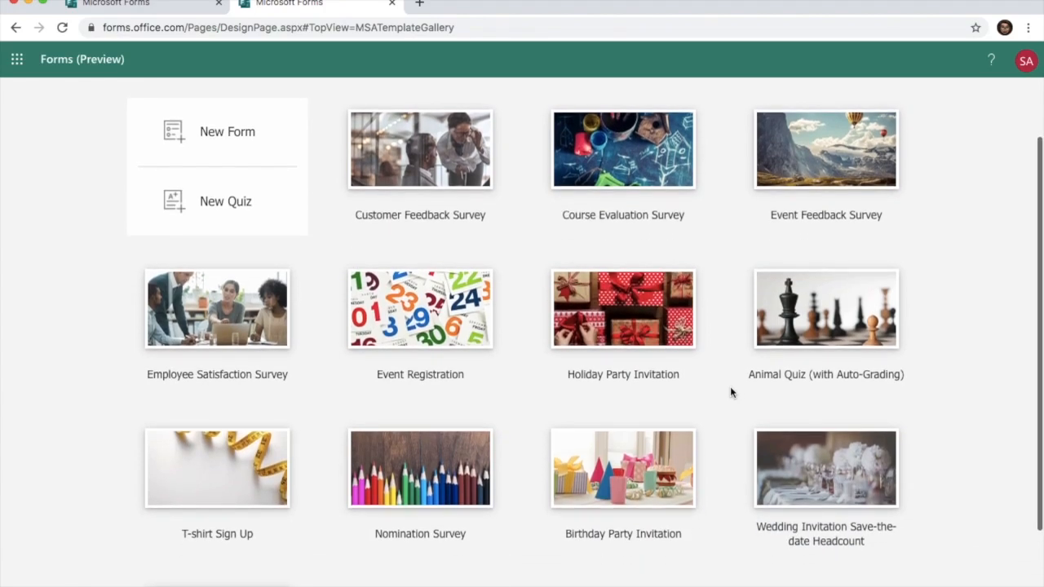
pyautogui.scroll(-2, 731, 391)
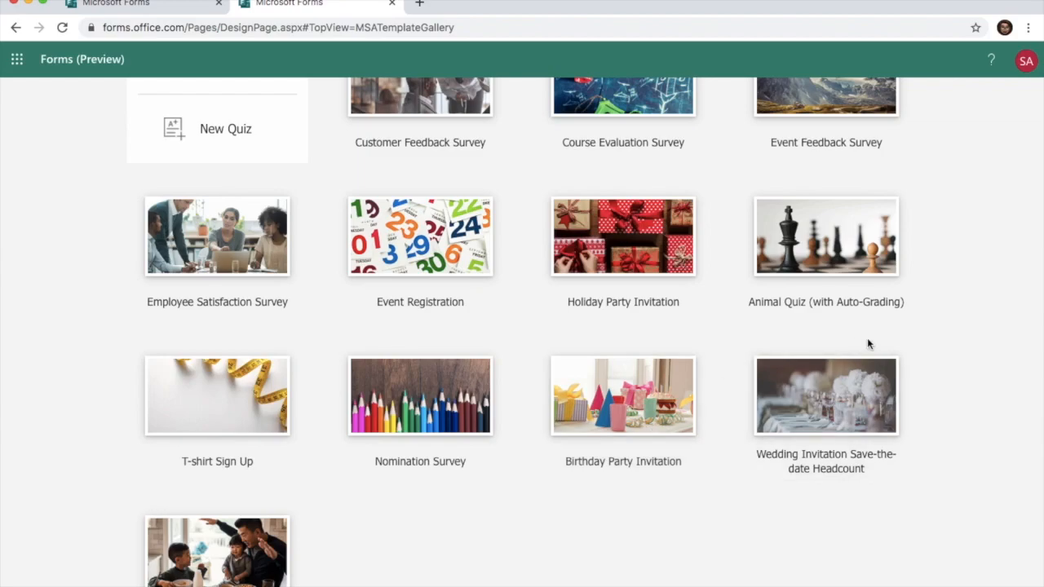
pyautogui.scroll(-1, 978, 330)
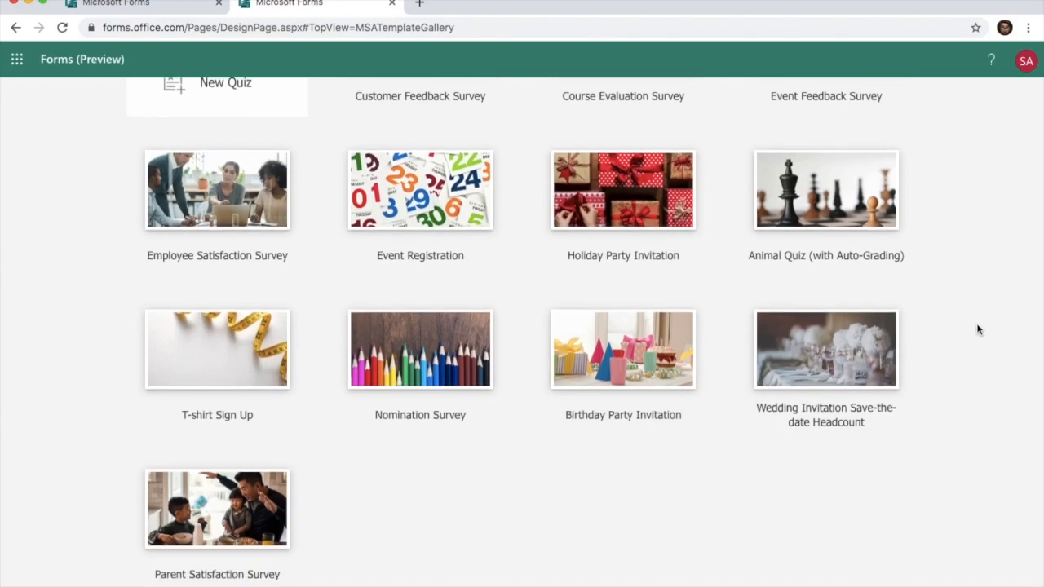
pyautogui.scroll(4, 979, 329)
pyautogui.scroll(1, 979, 330)
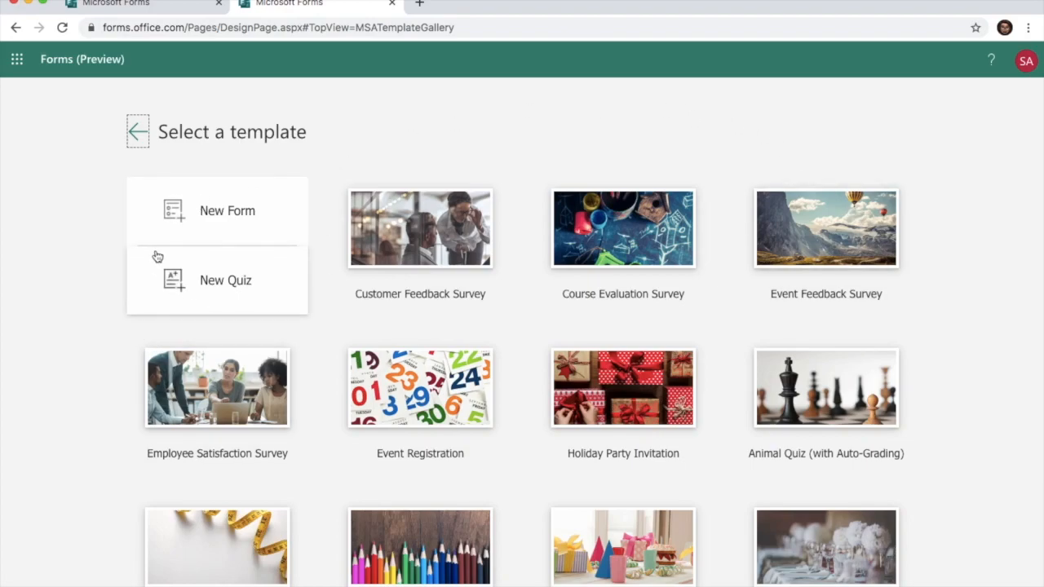
pyautogui.click(221, 289)
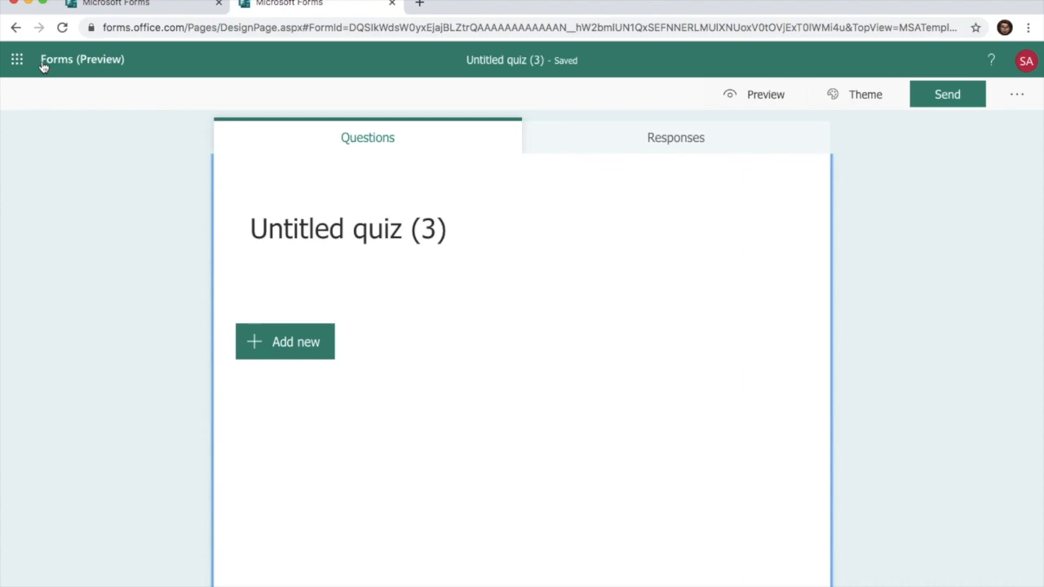
# Return to the list of saved forms and reopen "Untitled quiz (3)" from there
pyautogui.click(79, 64)
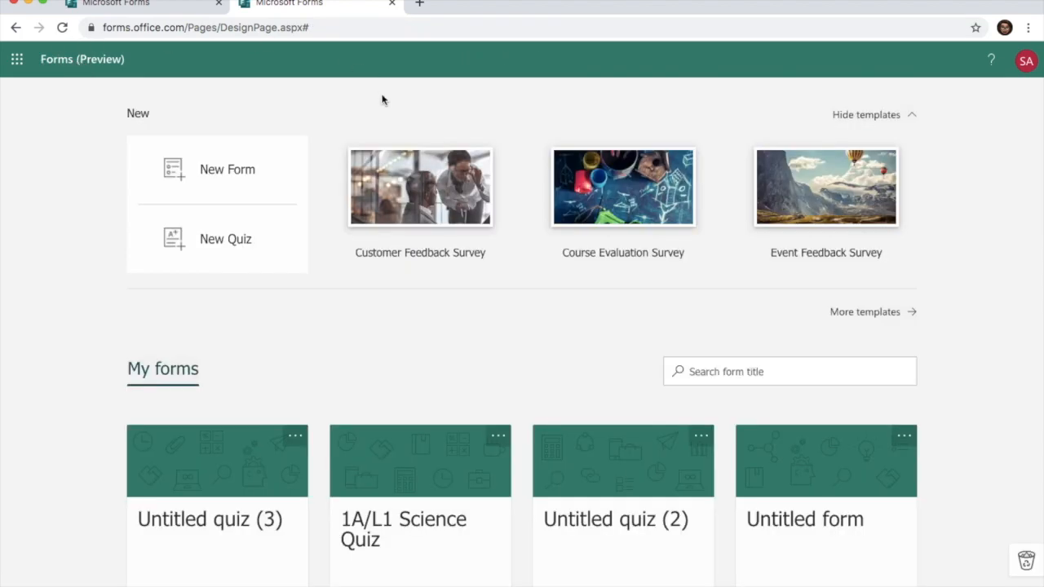
pyautogui.scroll(-2, 241, 368)
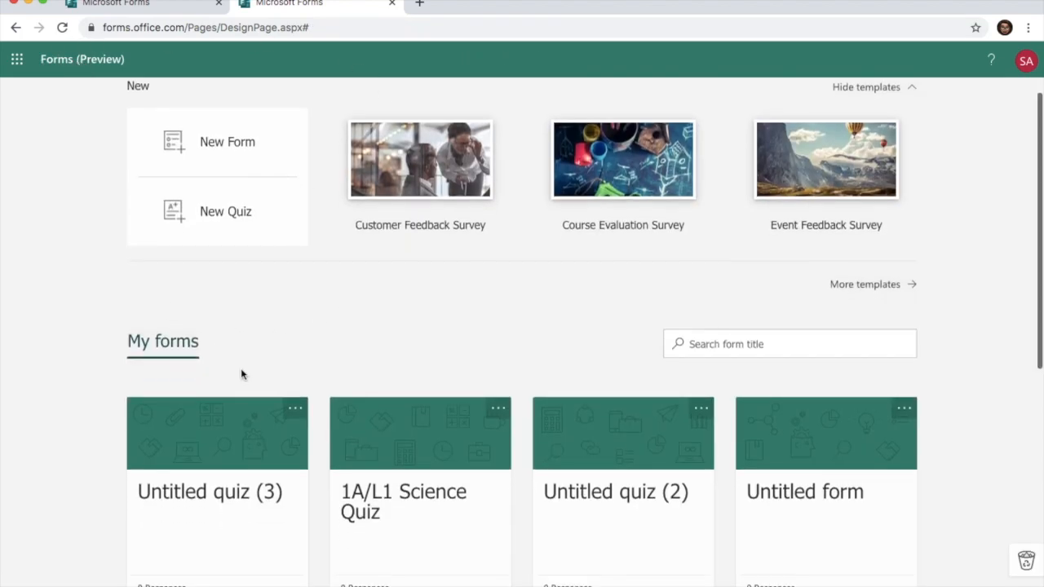
pyautogui.scroll(-4, 161, 503)
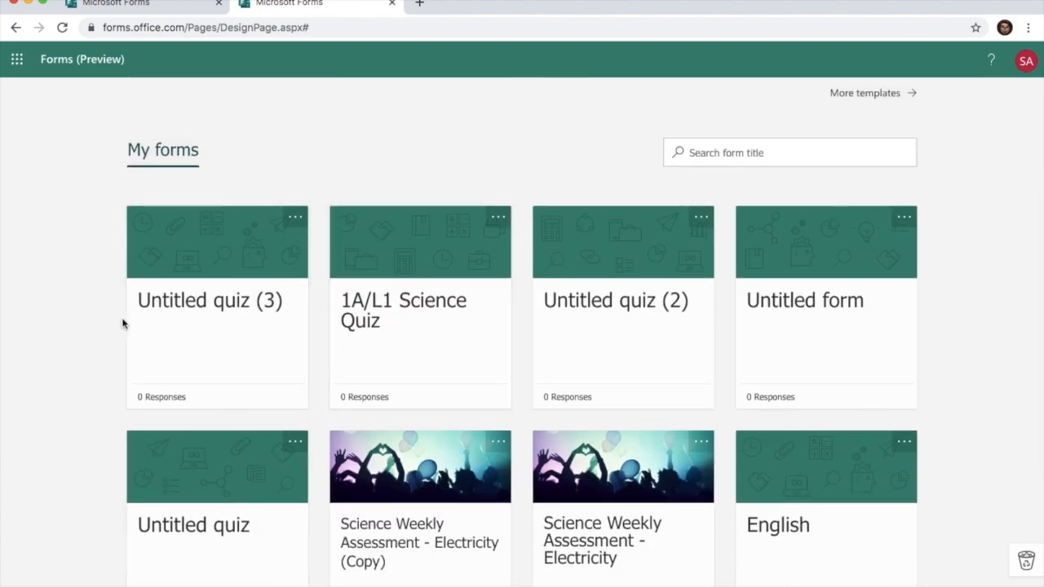
pyautogui.click(223, 319)
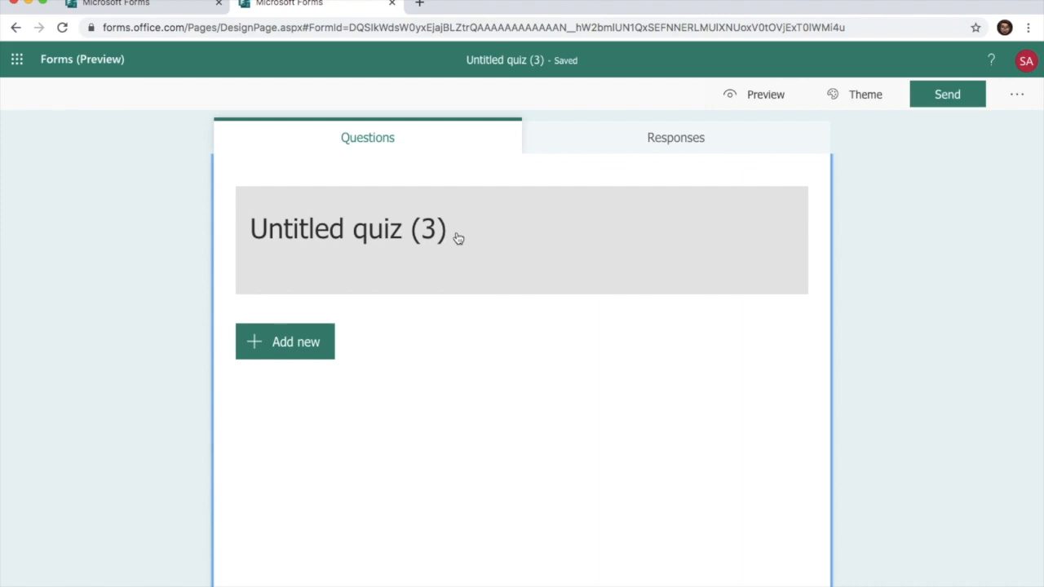
# Replace the quiz's placeholder title with "SCIENCE QUIZ"
pyautogui.click(456, 236)
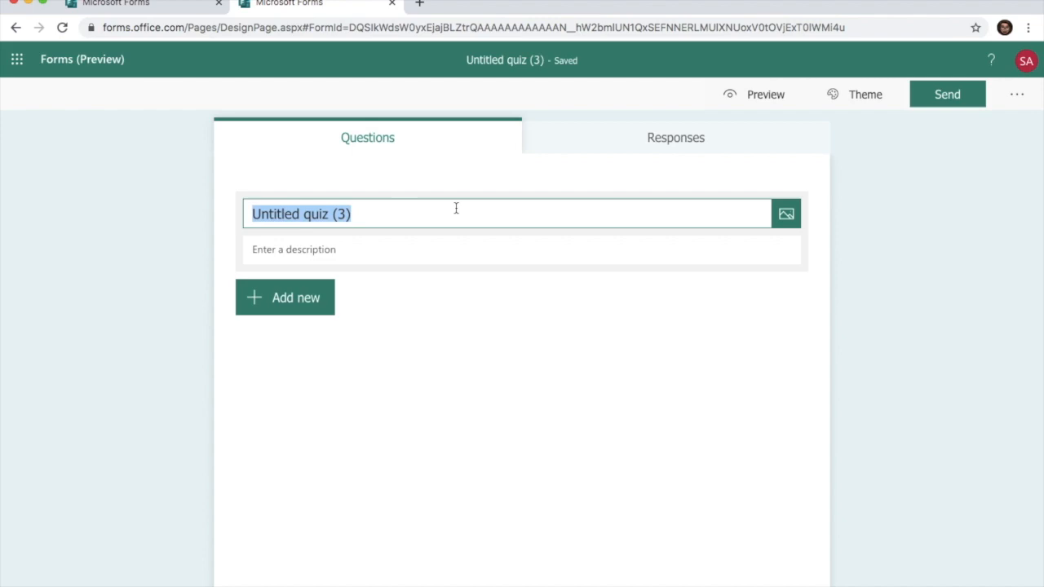
pyautogui.write('SCIN')
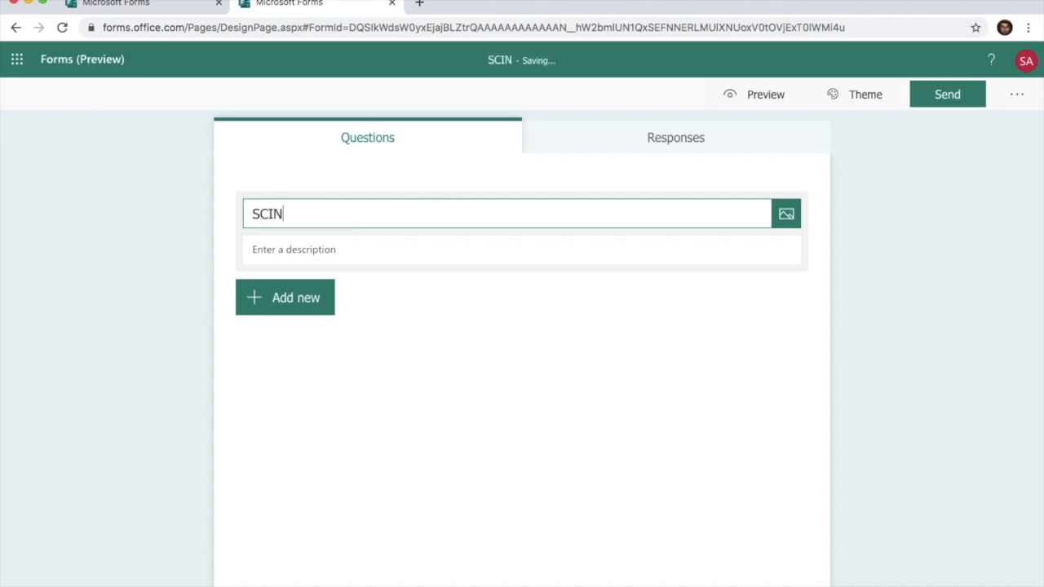
pyautogui.press('BackSpace')
pyautogui.write('ENCE QUIZ')
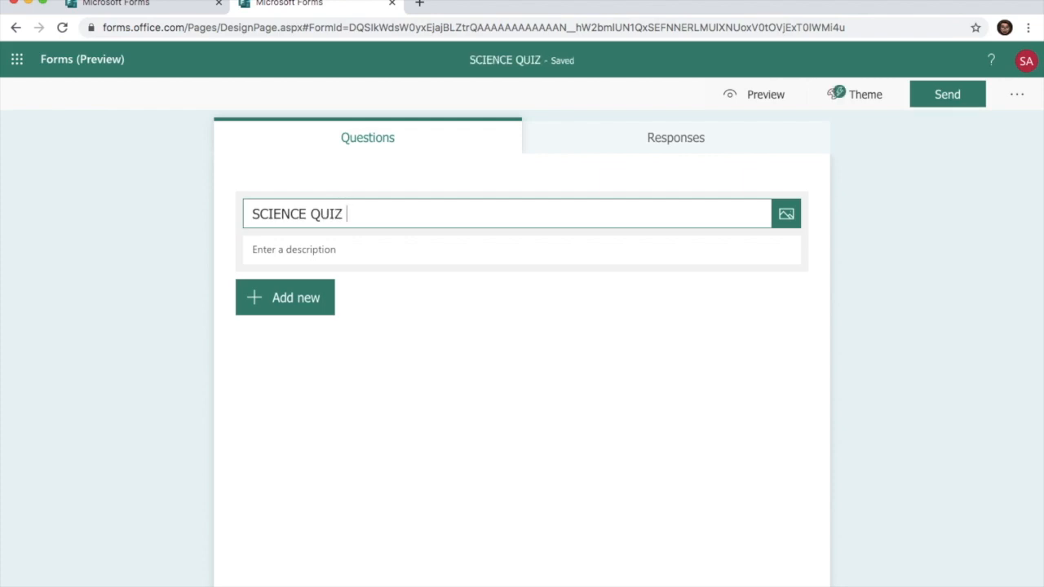
pyautogui.click(231, 206)
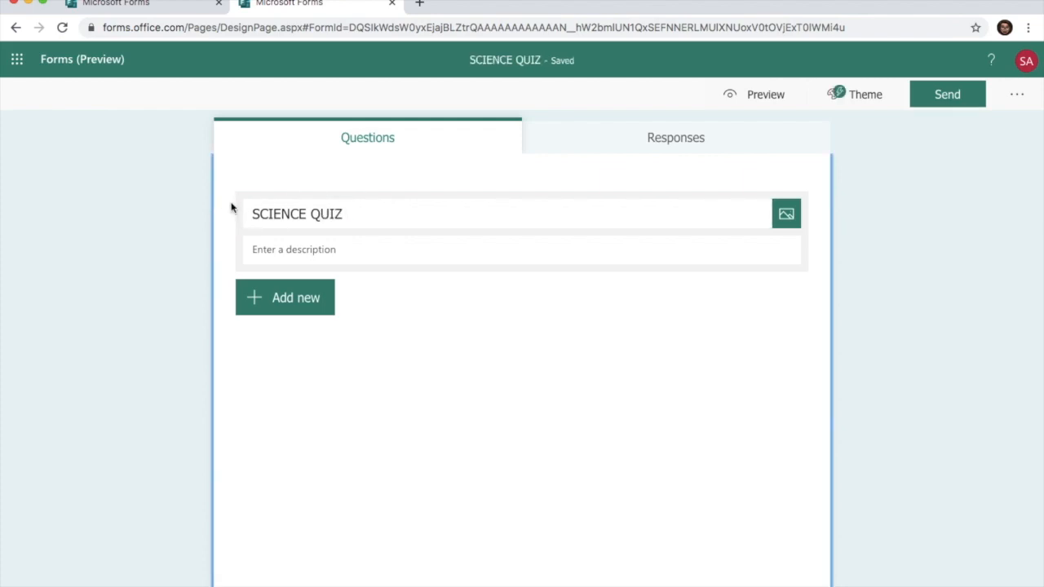
pyautogui.click(196, 291)
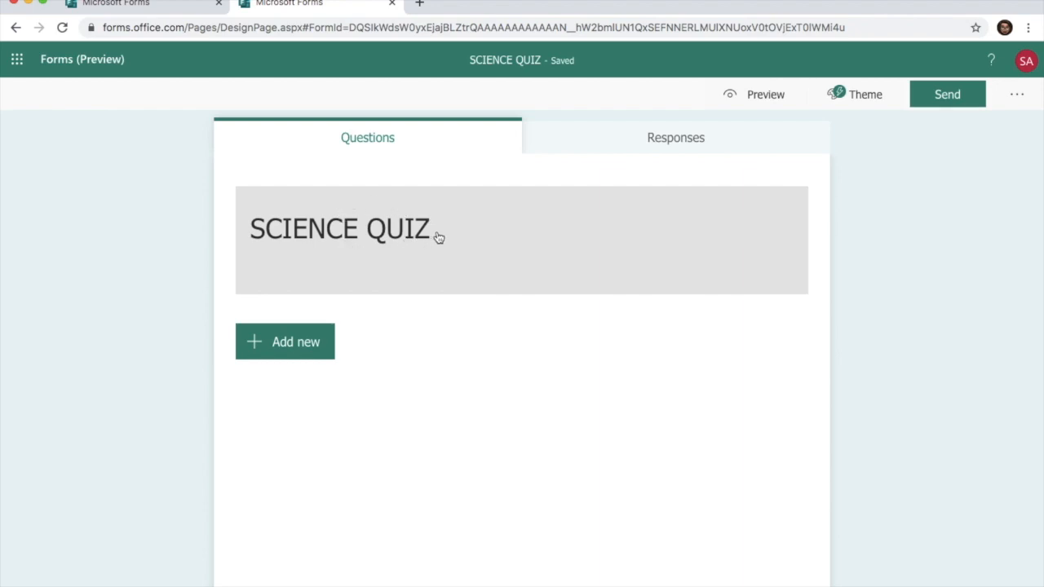
# Add the prefix "L1/A1/8 - " to the quiz title so that it reads "L1/A1/8 - SCIENCE QUIZ"
pyautogui.click(438, 237)
pyautogui.click(256, 214)
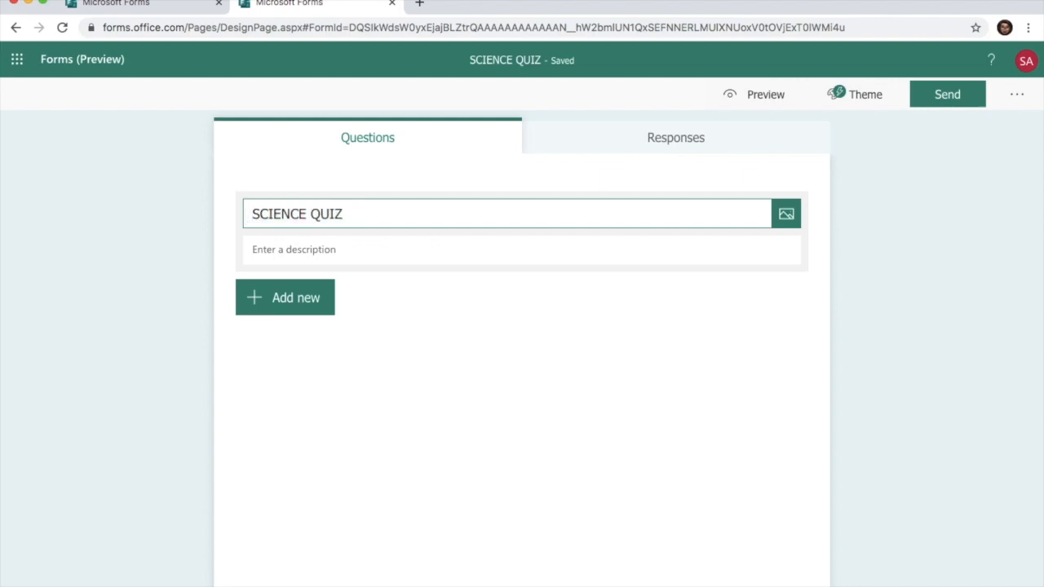
pyautogui.write('L1')
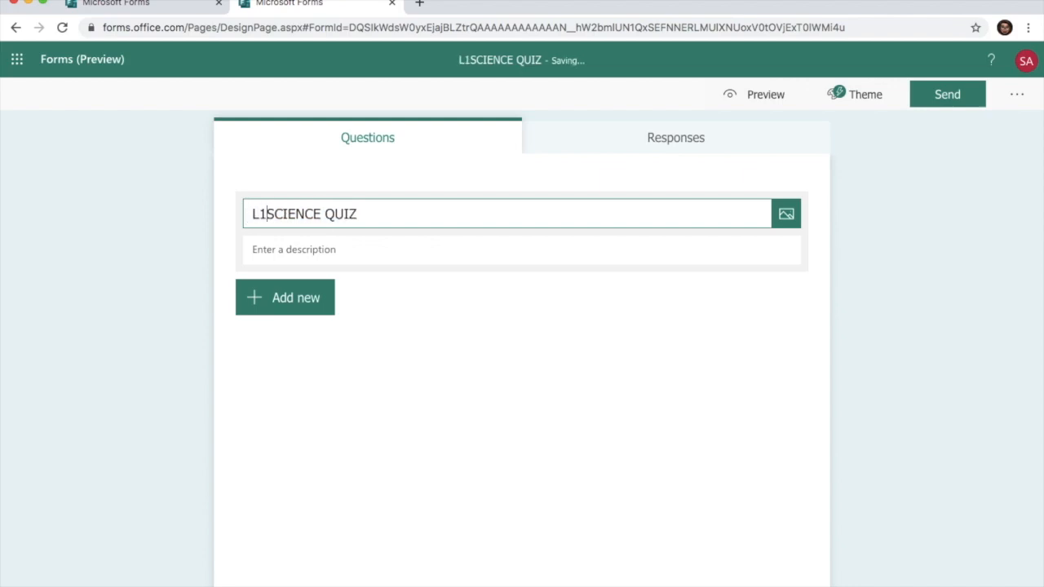
pyautogui.write('/')
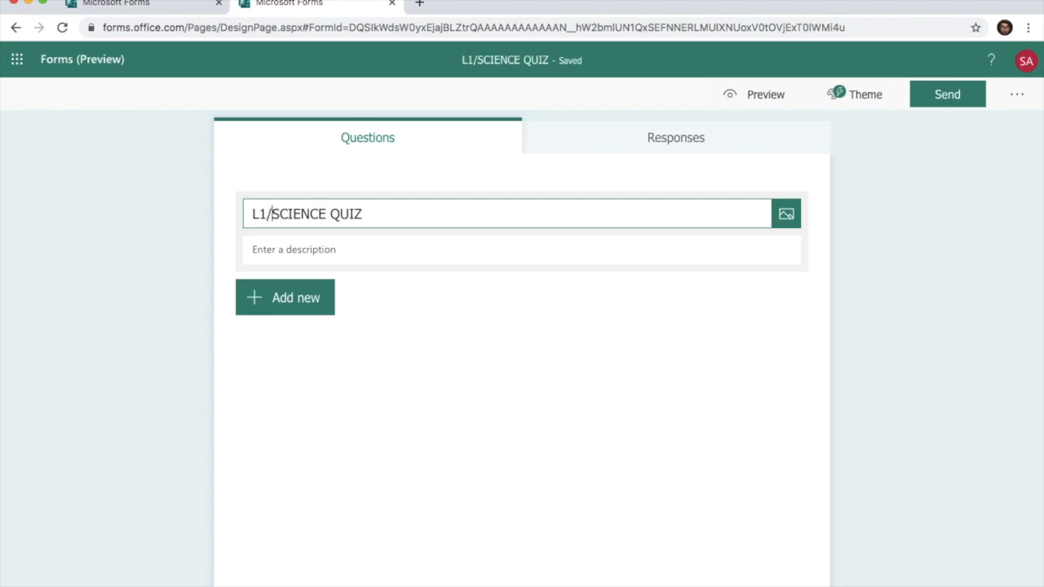
pyautogui.write('A1')
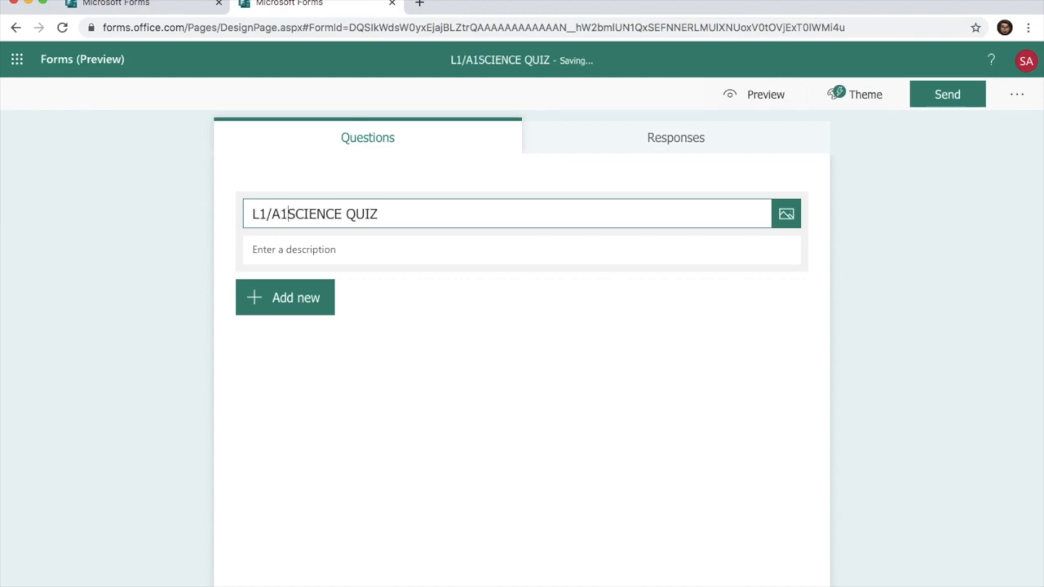
pyautogui.write(' -')
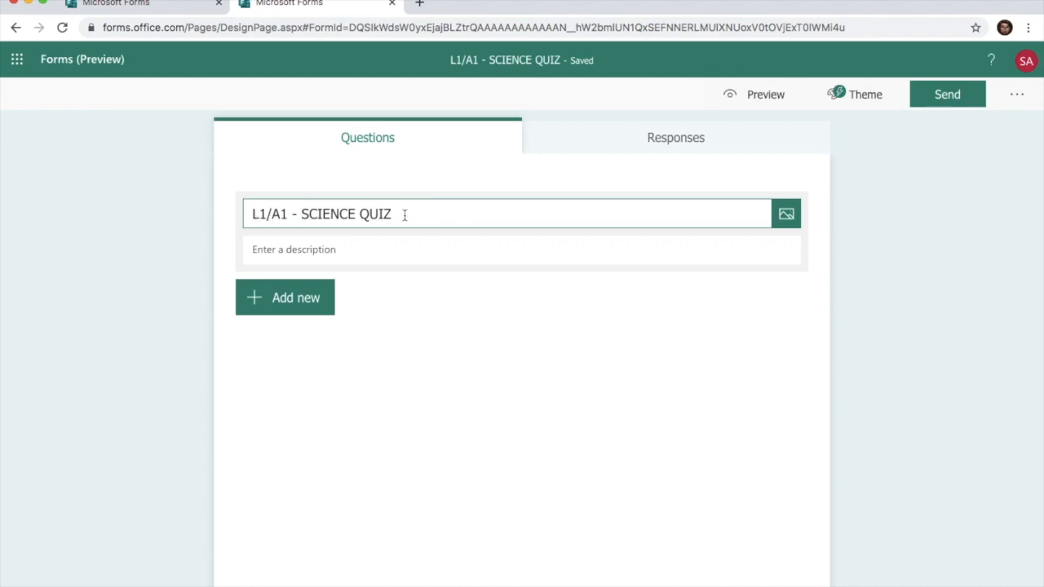
pyautogui.click(288, 213)
pyautogui.write('/')
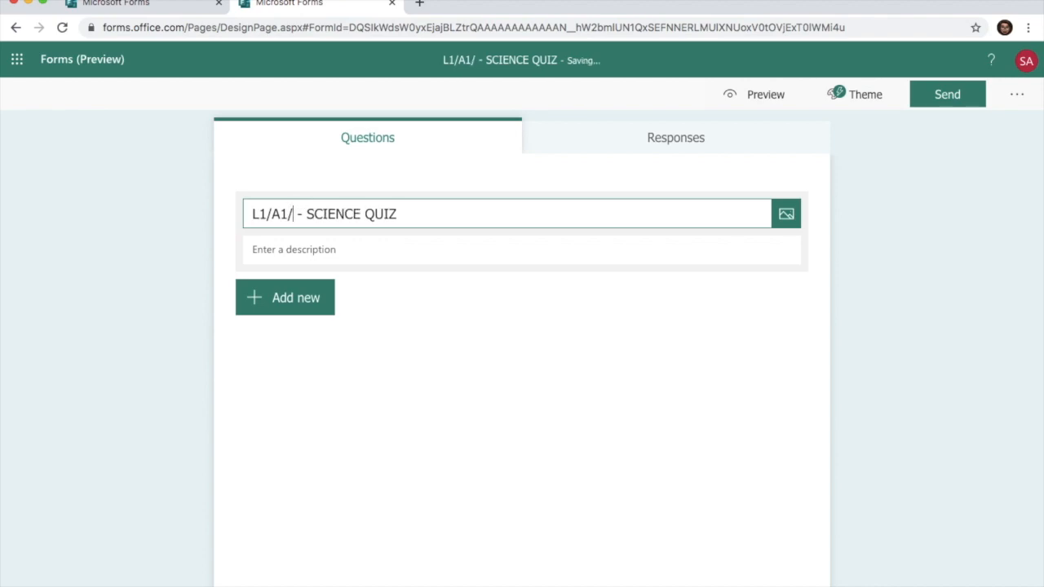
pyautogui.write('8')
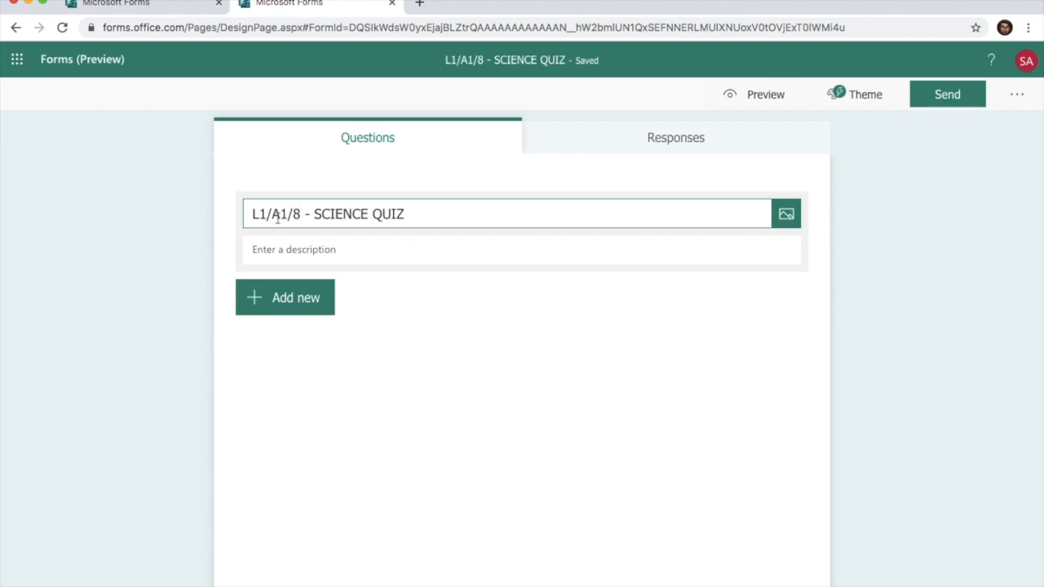
# Go back to the saved forms, search the form titles for "L1/A1/8", and open the matching science quiz
pyautogui.click(84, 62)
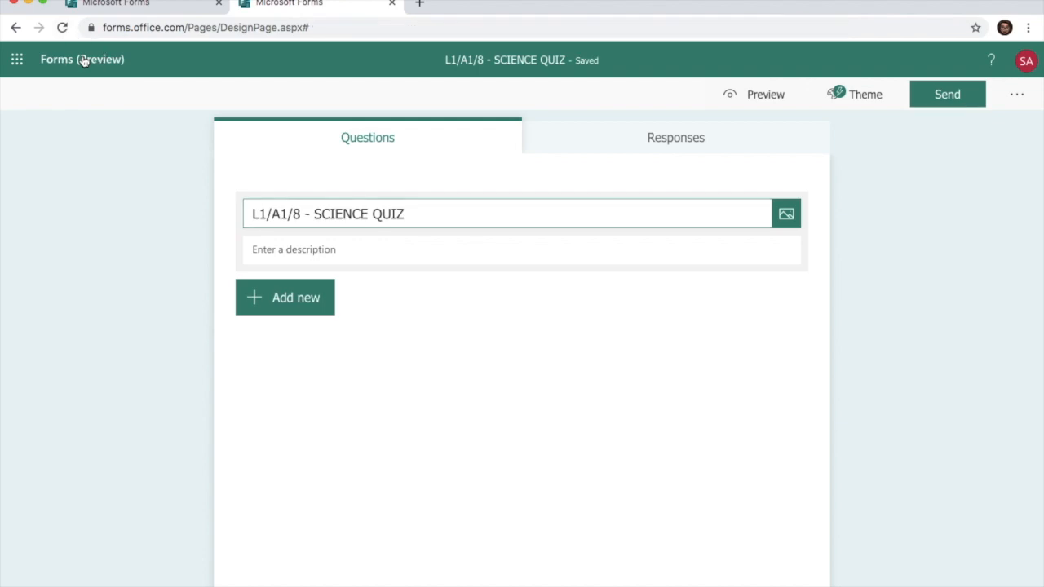
pyautogui.scroll(-1, 322, 467)
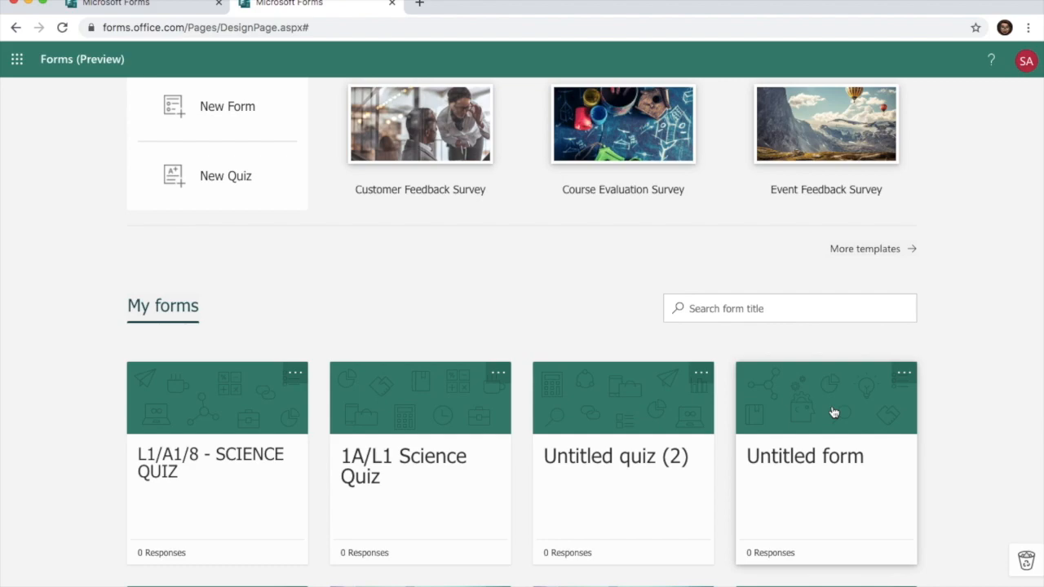
pyautogui.scroll(-3, 833, 412)
pyautogui.scroll(4, 834, 411)
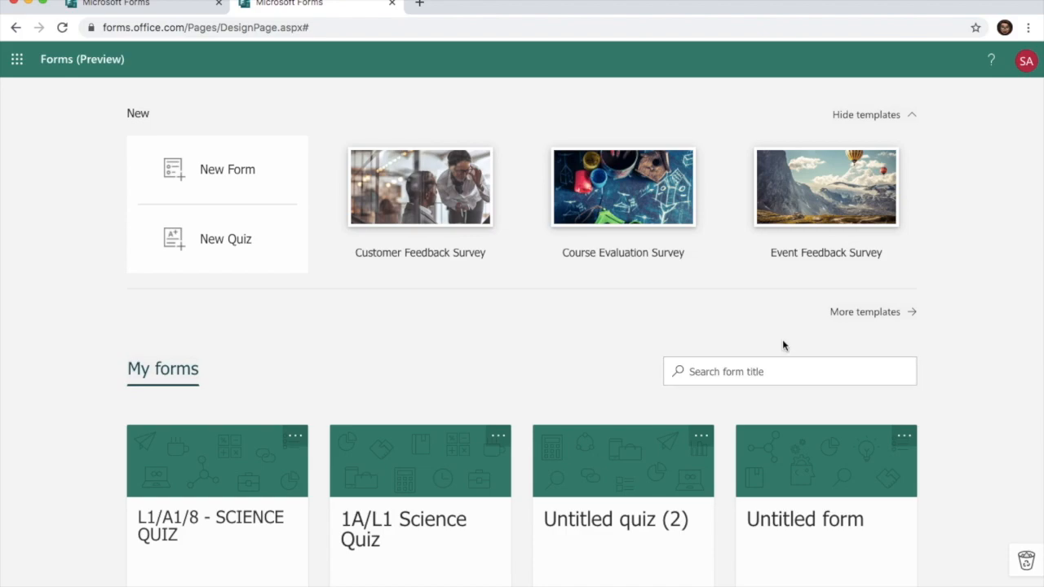
pyautogui.click(780, 367)
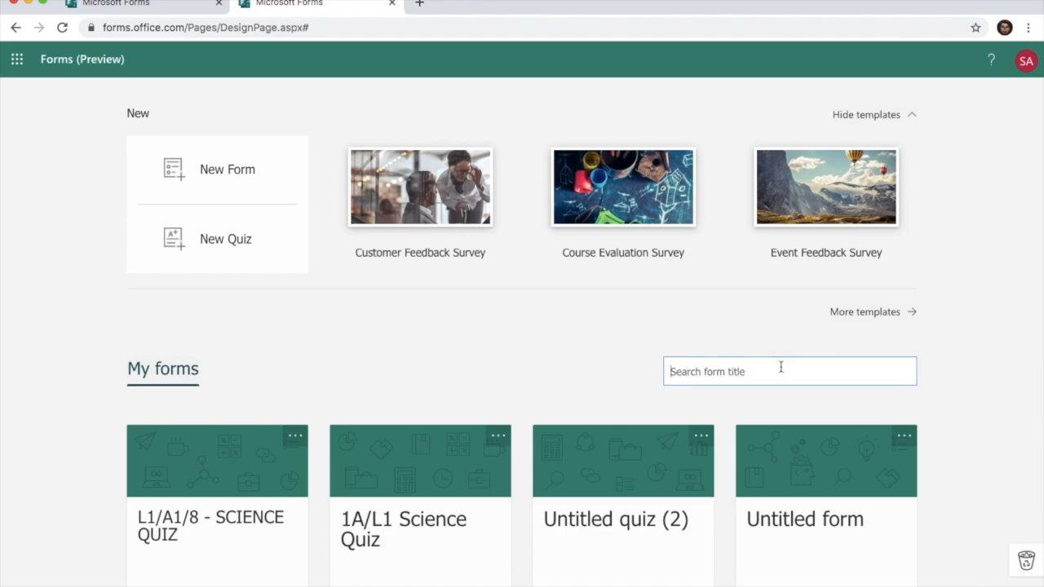
pyautogui.write('L1')
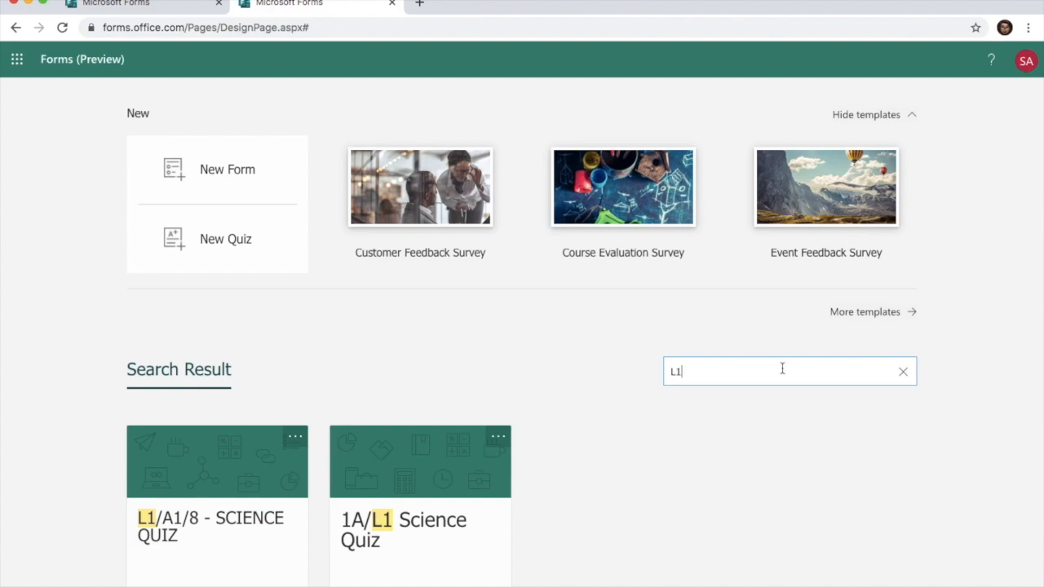
pyautogui.write('/A1/')
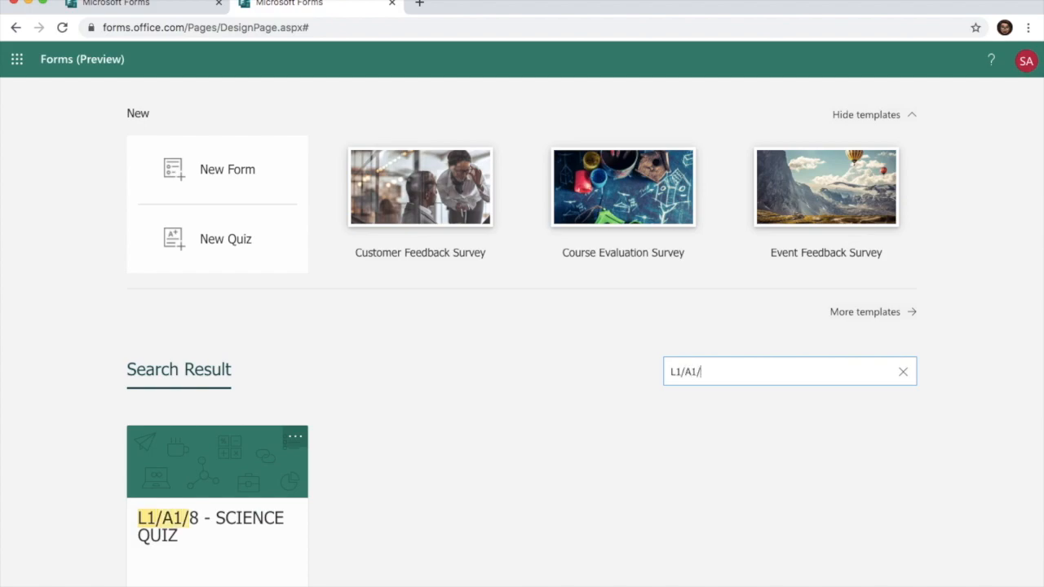
pyautogui.write('8')
pyautogui.scroll(-3, 318, 456)
pyautogui.click(249, 396)
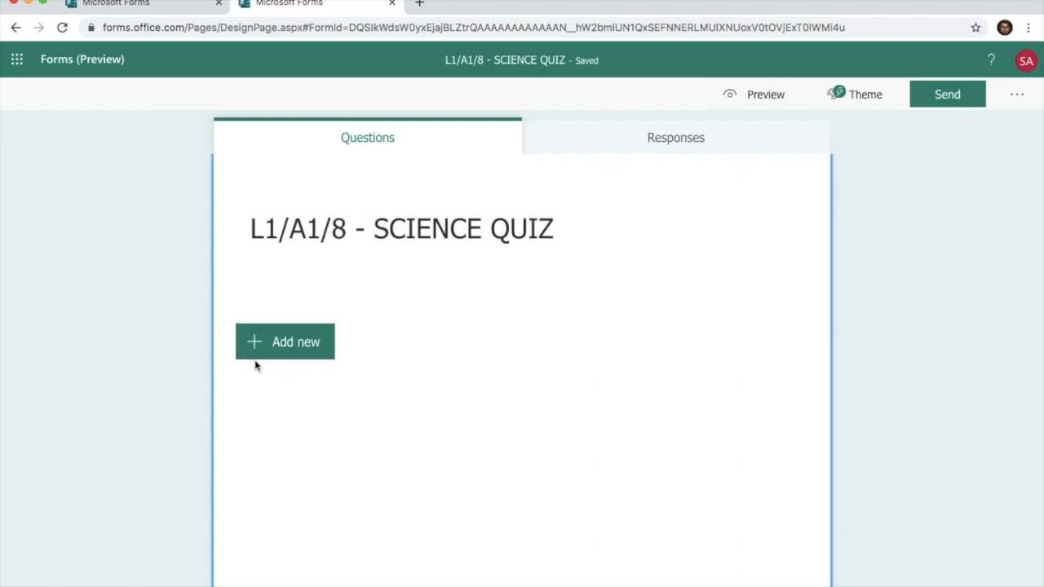
# Add a new section below the title of the science quiz
pyautogui.click(319, 347)
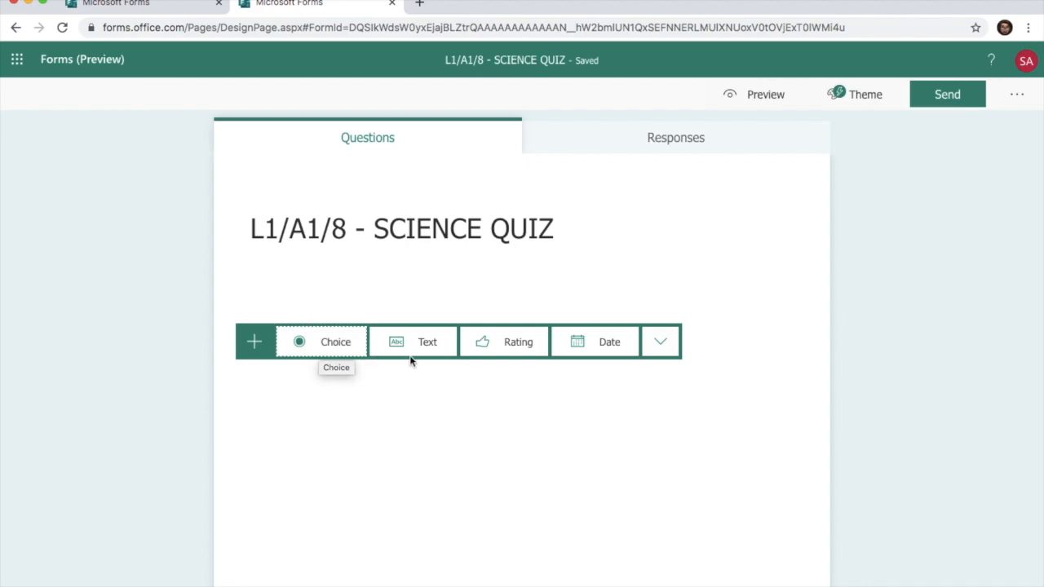
pyautogui.click(662, 353)
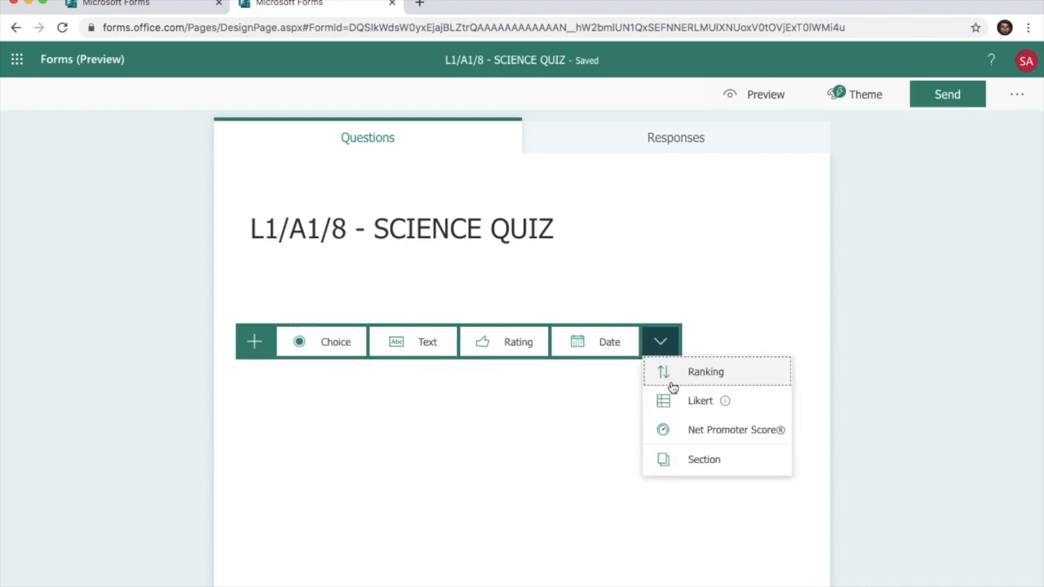
pyautogui.click(705, 462)
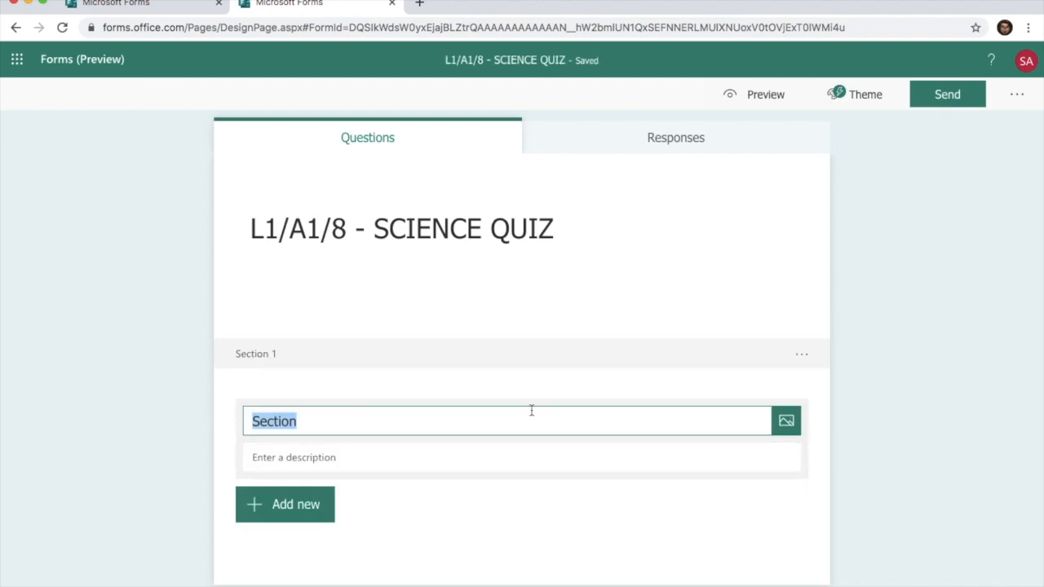
# Title the new section "Personal Information"
pyautogui.write('Perso')
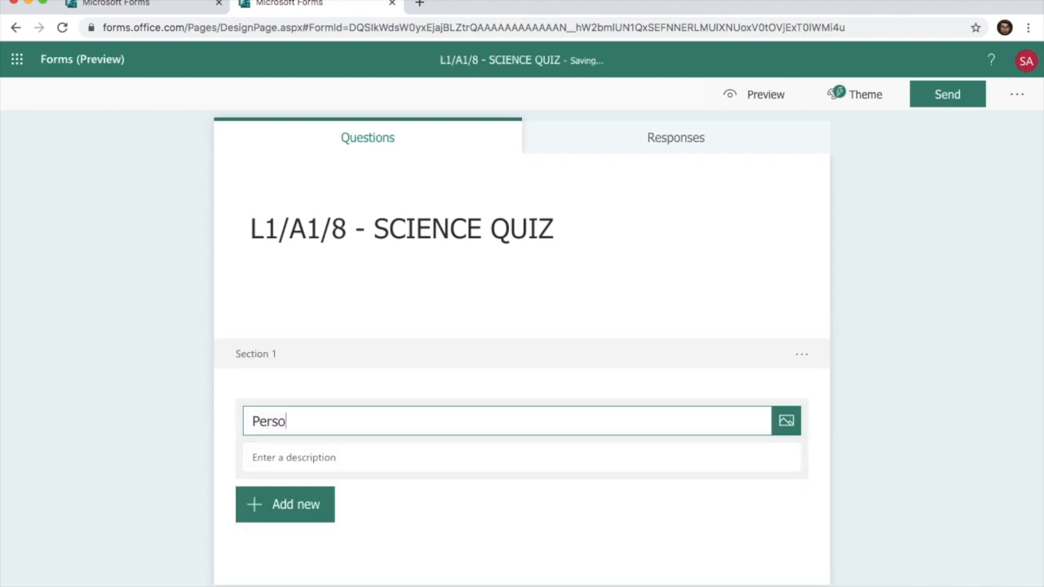
pyautogui.write('nal Informat')
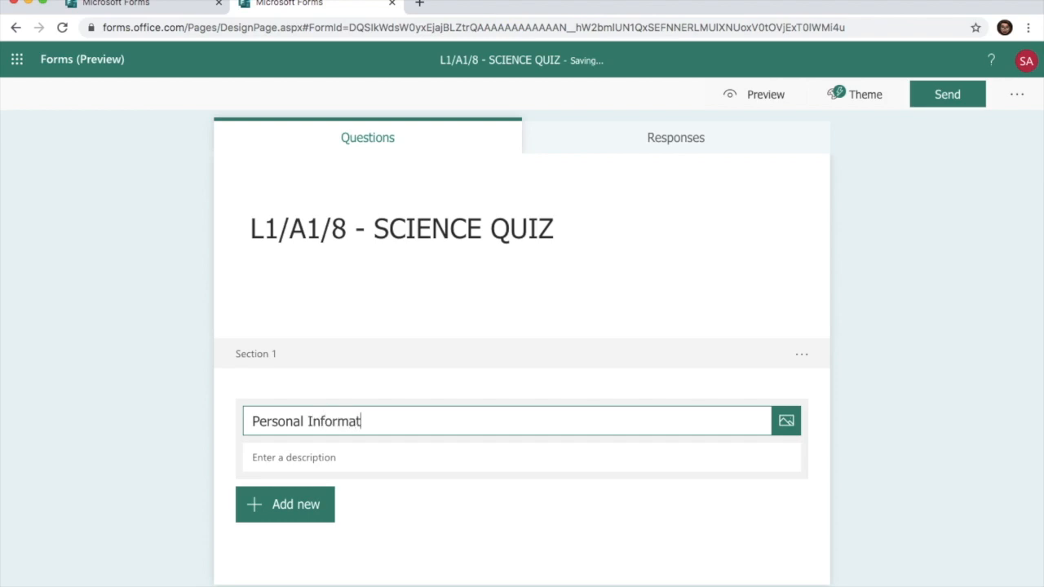
pyautogui.write('ion')
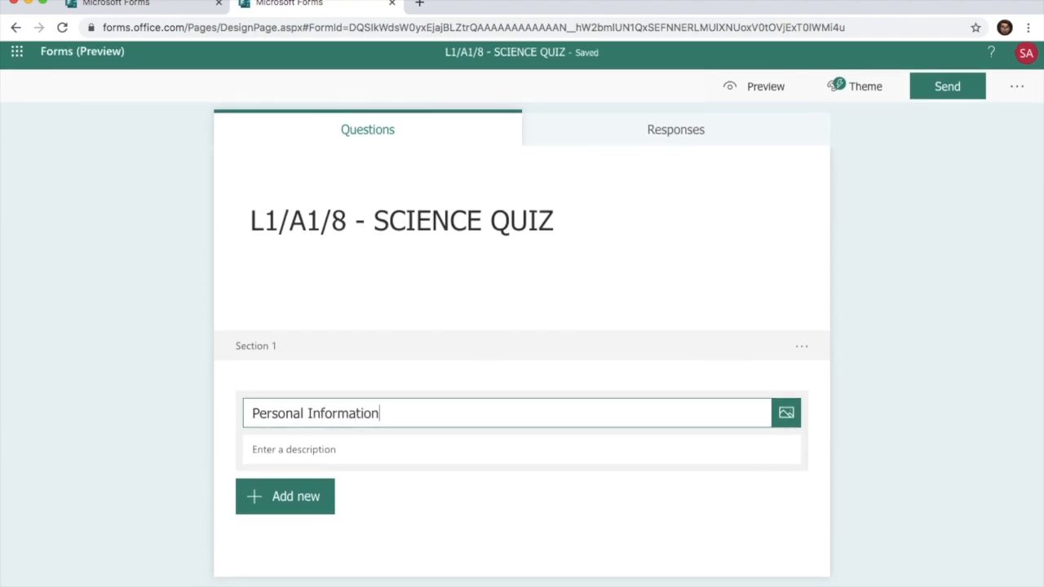
pyautogui.click(845, 423)
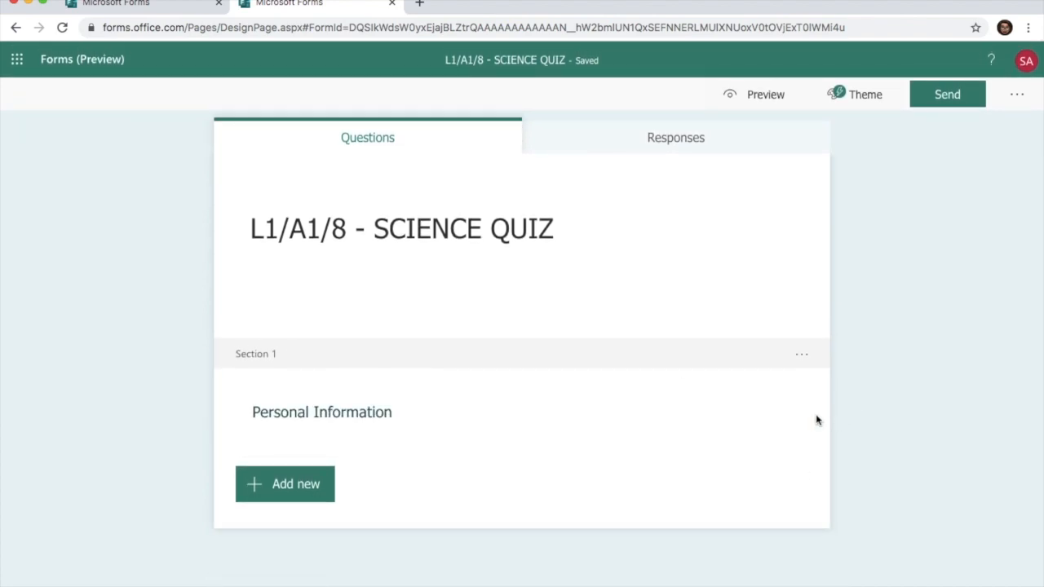
# Check the media types available for the Personal Information section heading, leaving it without media
pyautogui.click(675, 417)
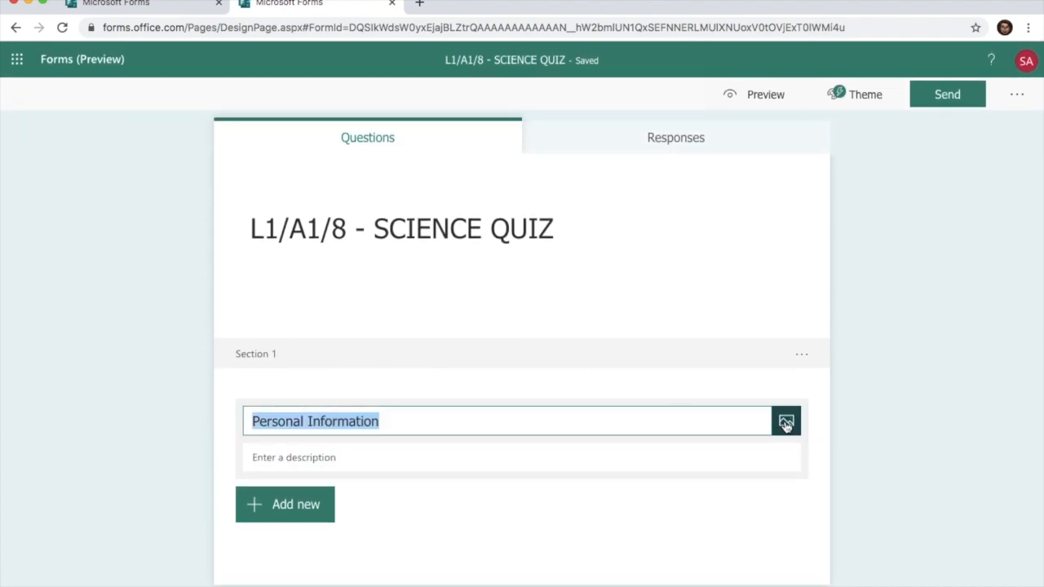
pyautogui.click(785, 420)
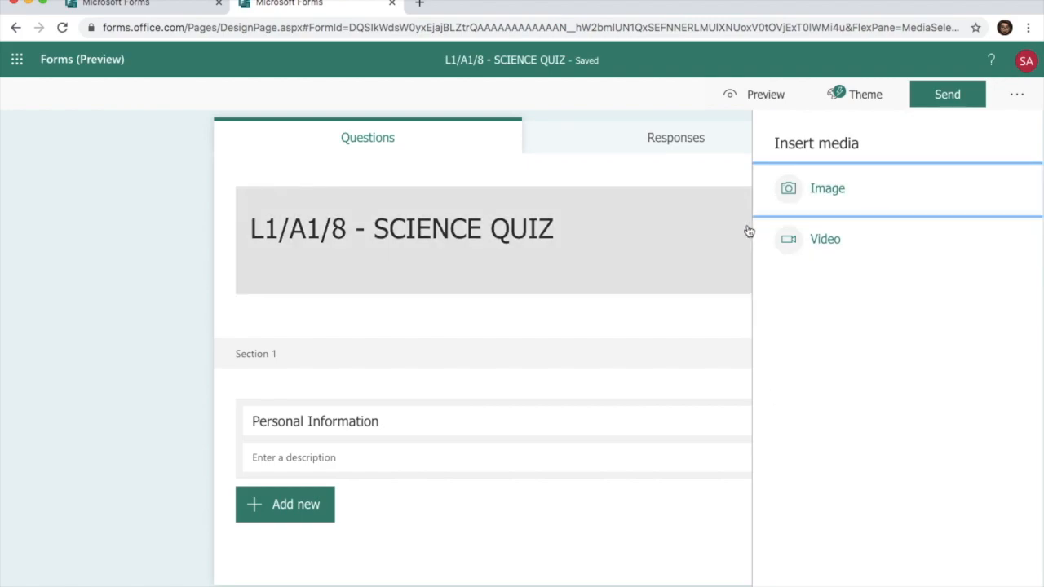
pyautogui.click(695, 277)
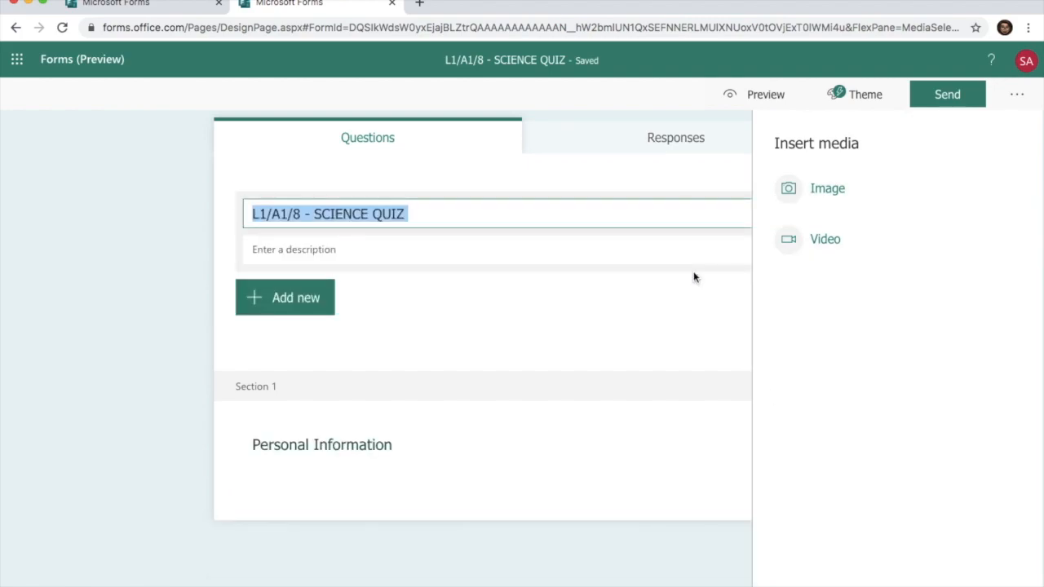
pyautogui.click(685, 284)
pyautogui.click(831, 305)
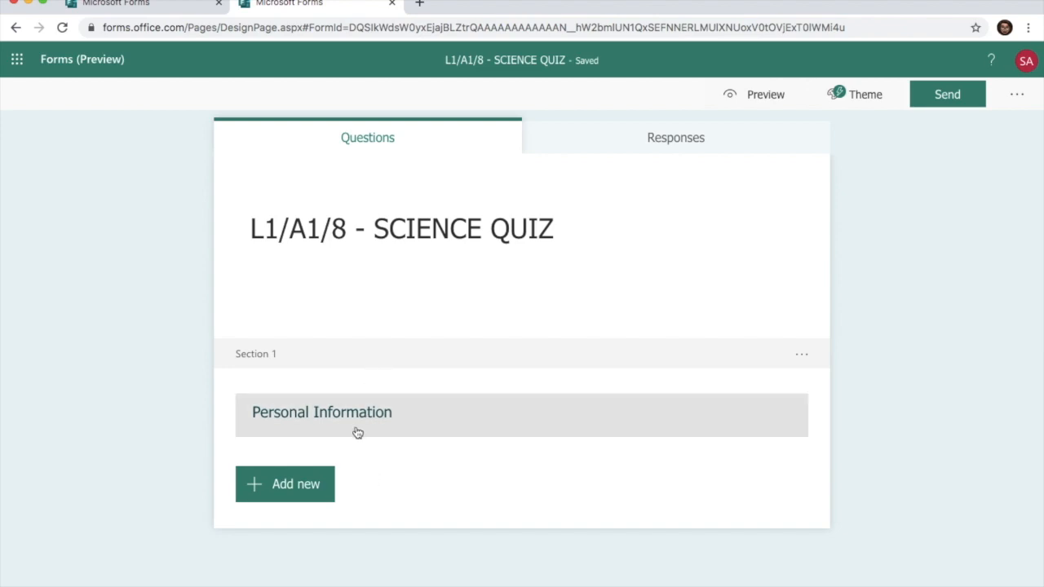
# Add a text question "Name of the student" to the Personal Information section and make it required
pyautogui.click(329, 484)
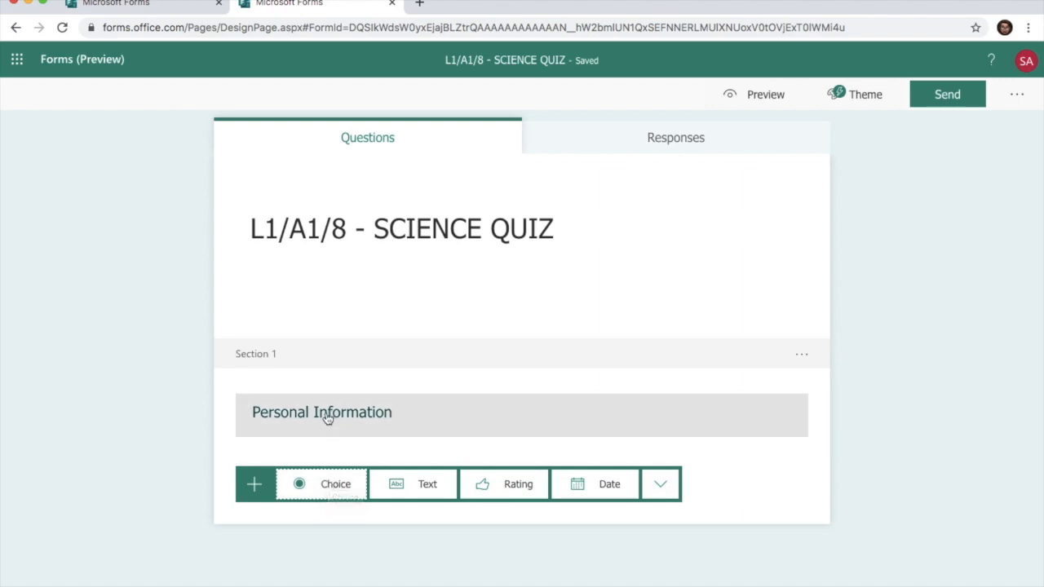
pyautogui.click(422, 481)
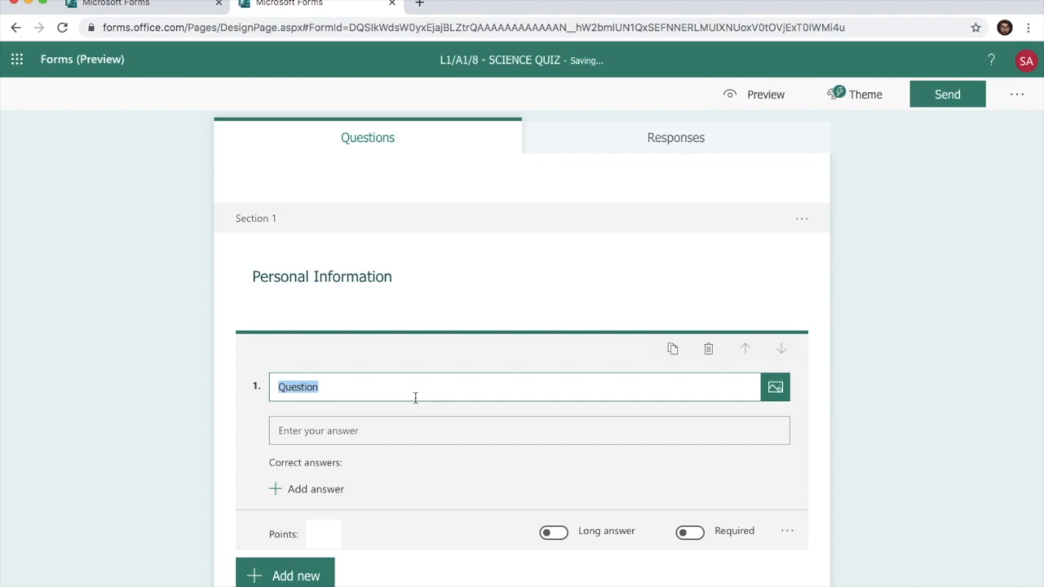
pyautogui.write('Name of the')
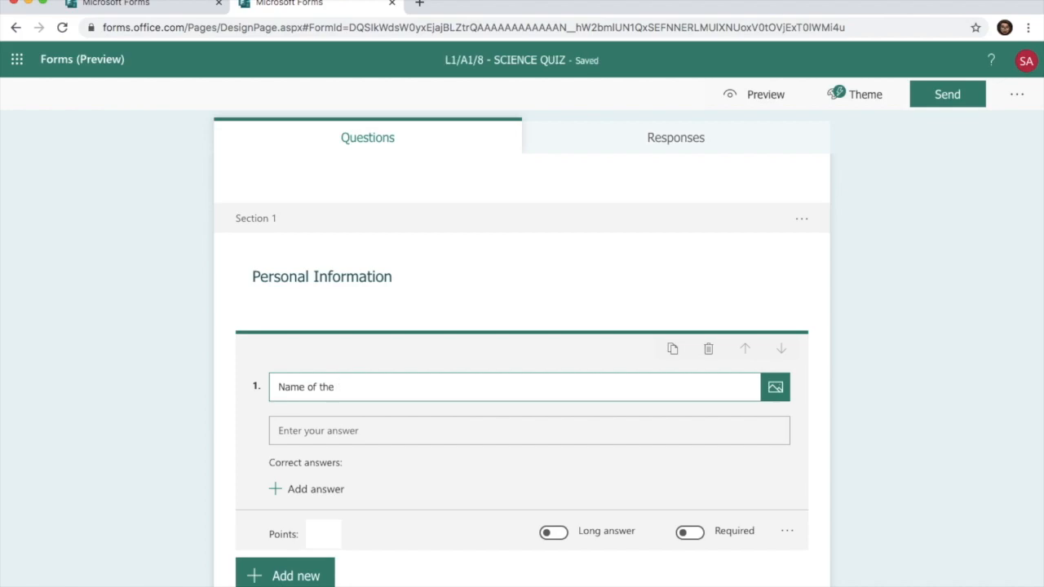
pyautogui.click(645, 149)
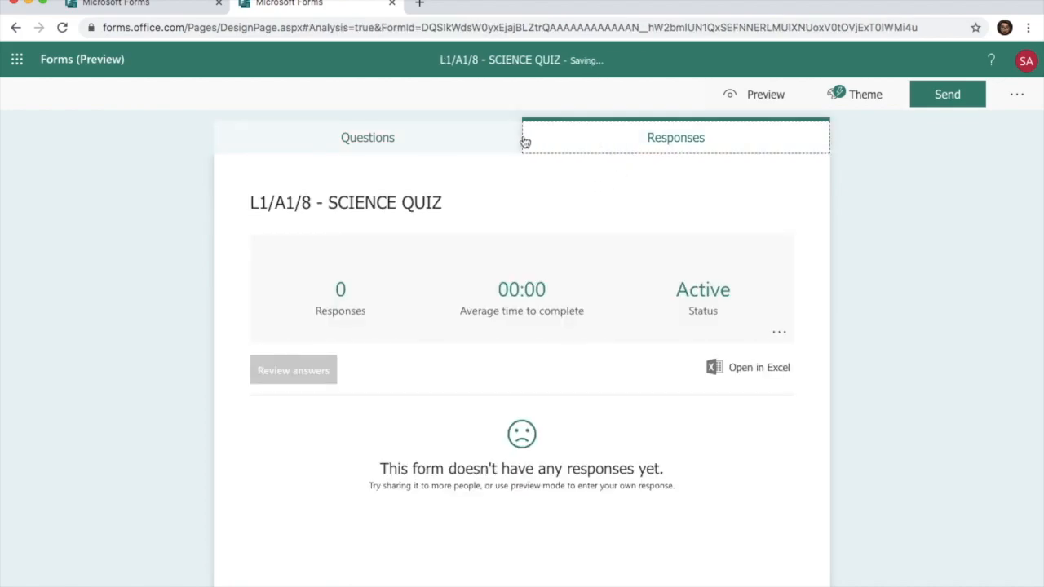
pyautogui.click(457, 148)
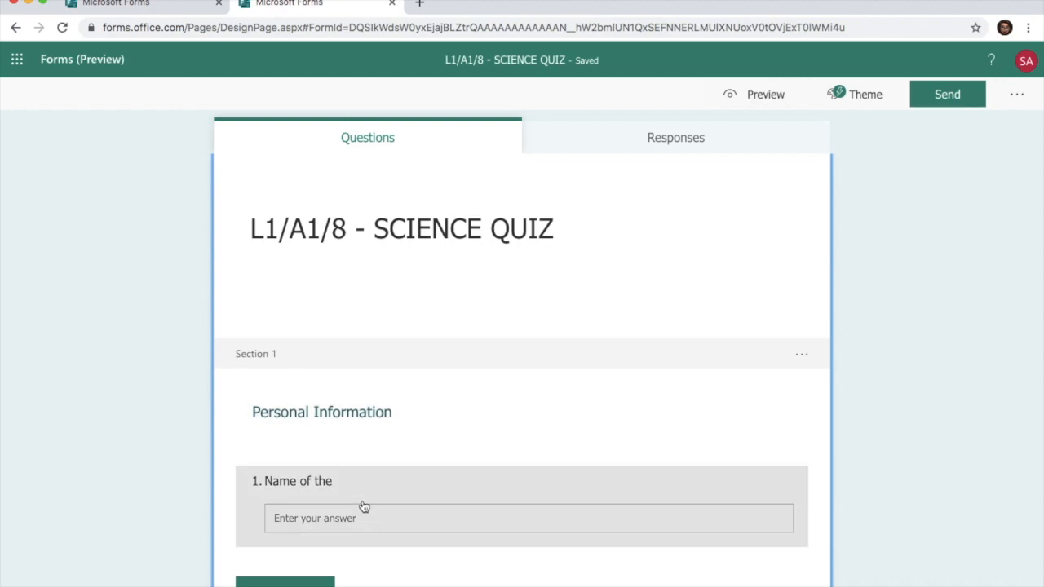
pyautogui.scroll(-1, 391, 508)
pyautogui.click(381, 445)
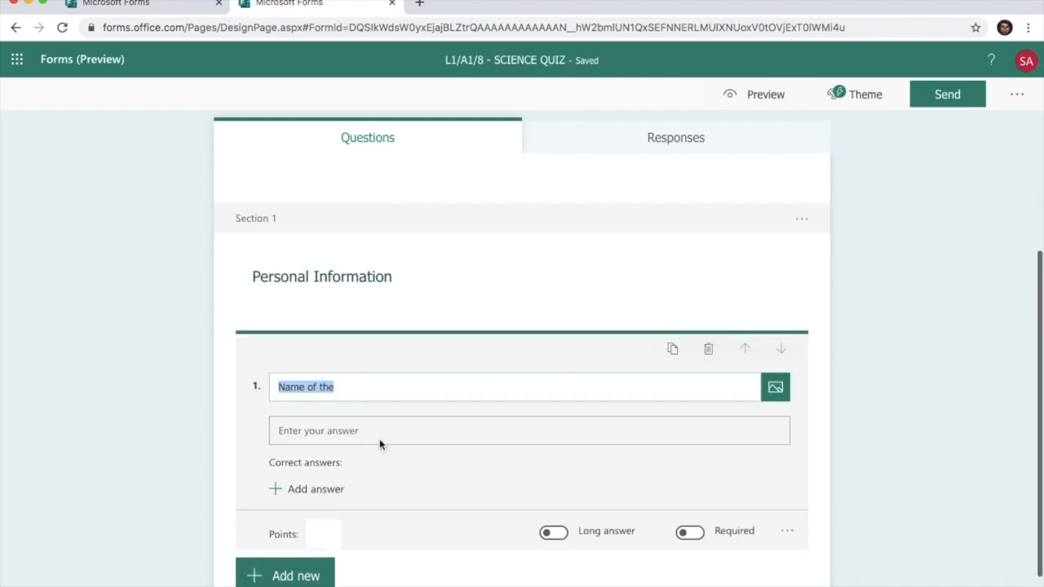
pyautogui.click(366, 389)
pyautogui.write('stude')
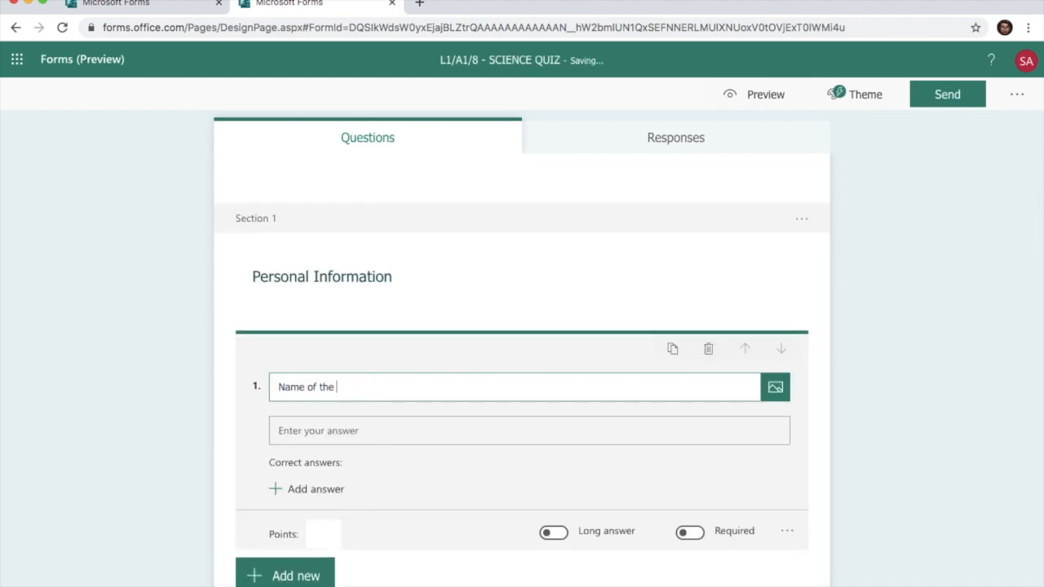
pyautogui.write('nt')
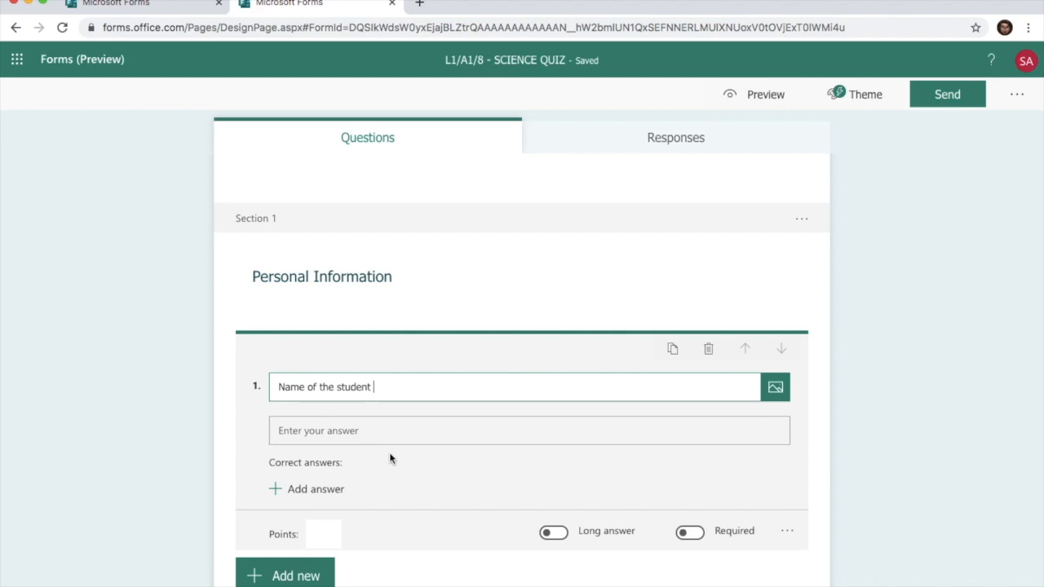
pyautogui.click(373, 429)
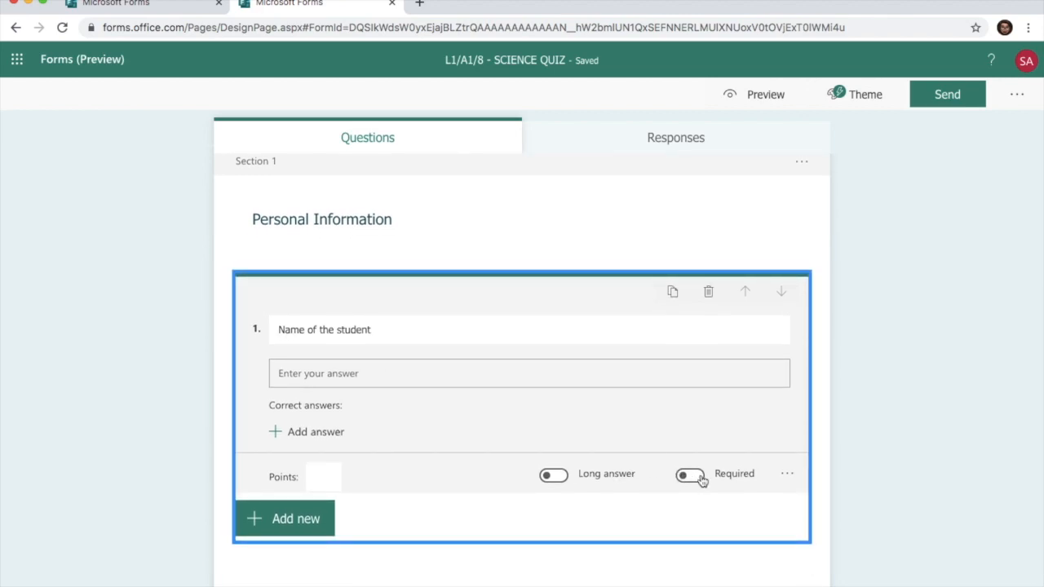
pyautogui.click(690, 476)
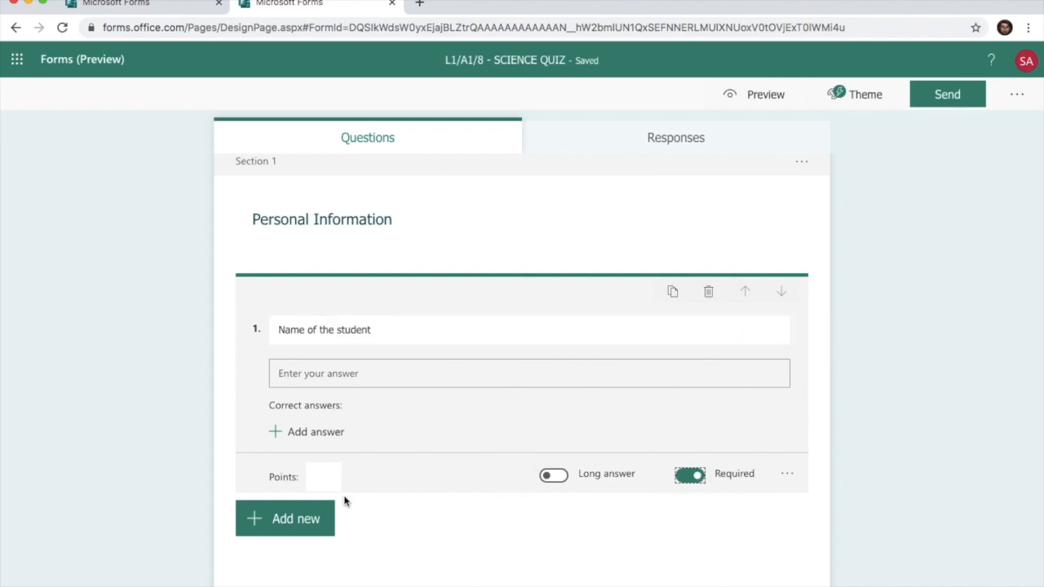
# Add a second text question titled "Student ID No." below the student name question
pyautogui.click(313, 528)
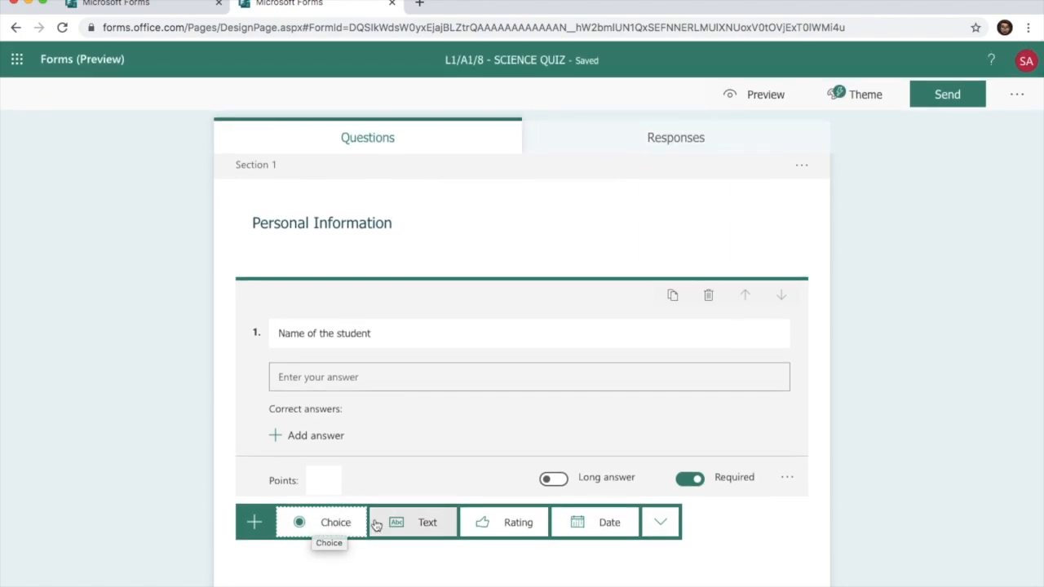
pyautogui.click(399, 523)
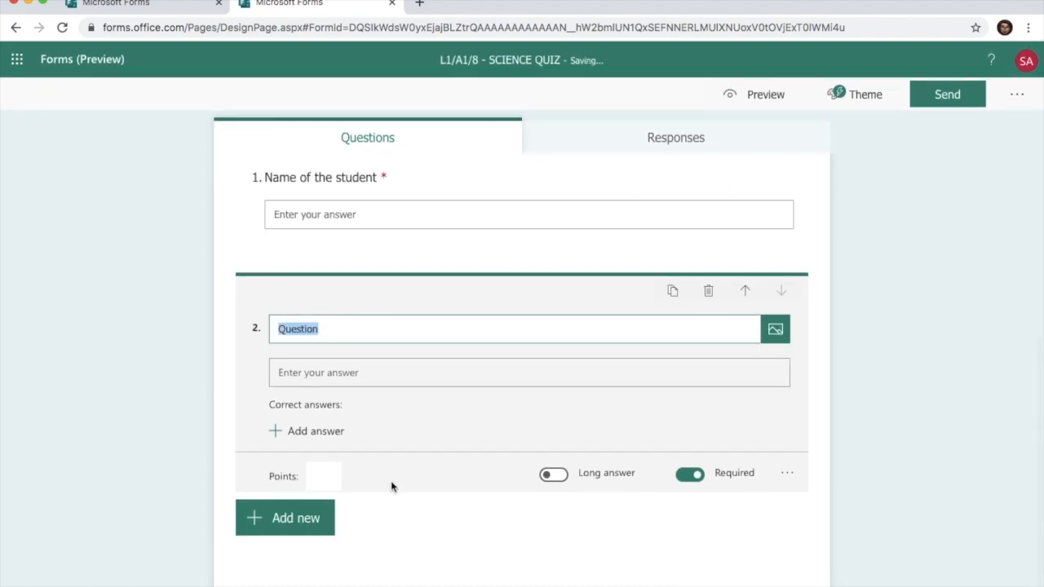
pyautogui.write('Student ID No.')
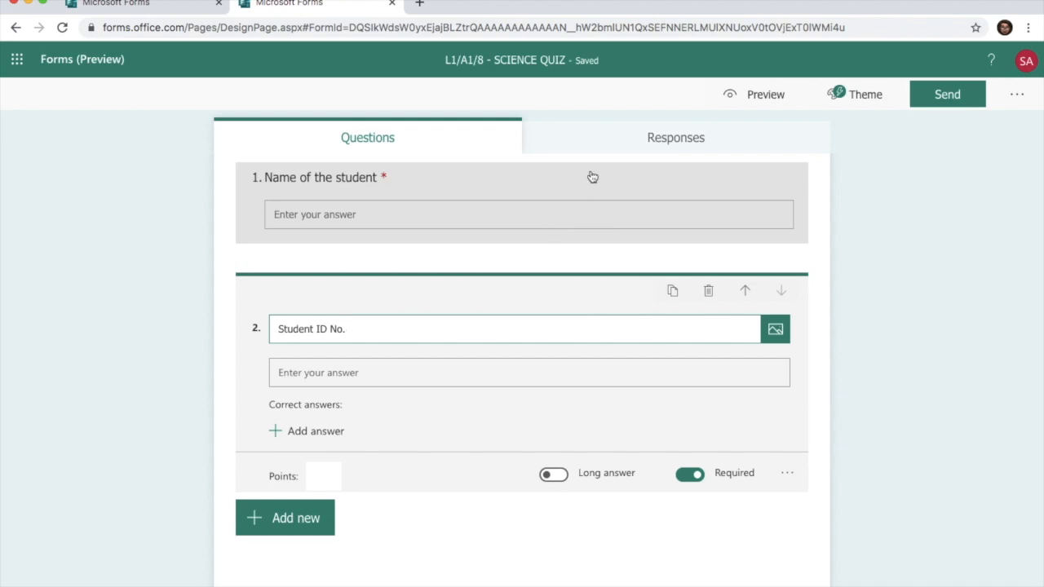
# View the quiz's responses summary, including its Excel export option, and return to the Personal Information questions
pyautogui.click(596, 145)
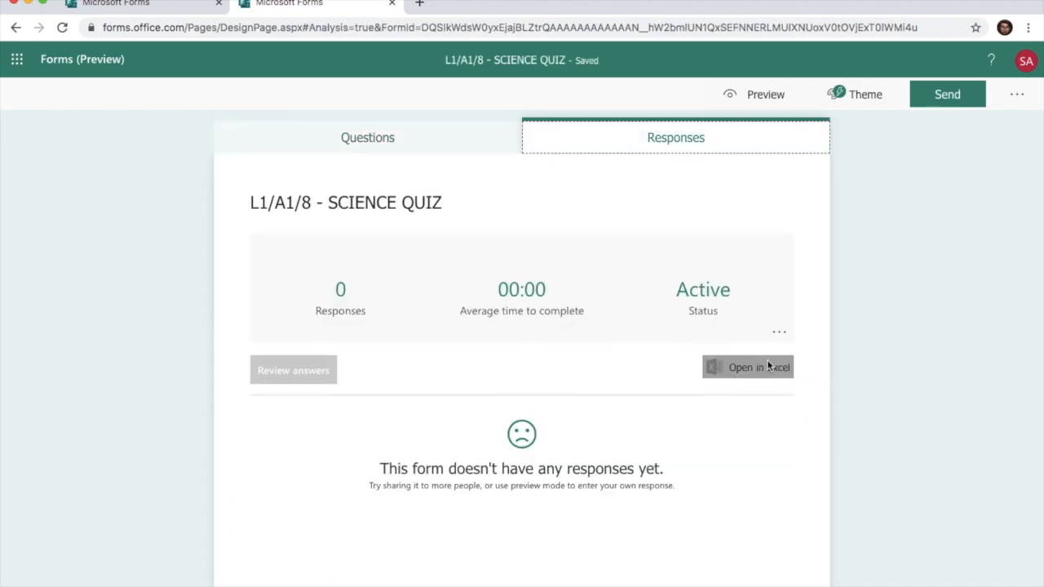
pyautogui.click(412, 150)
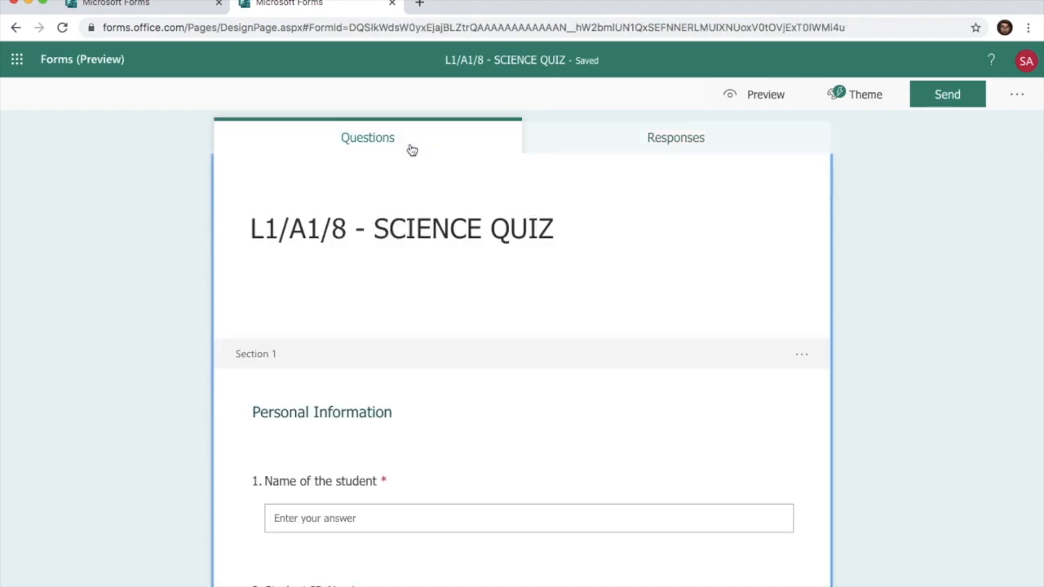
pyautogui.scroll(-2, 510, 457)
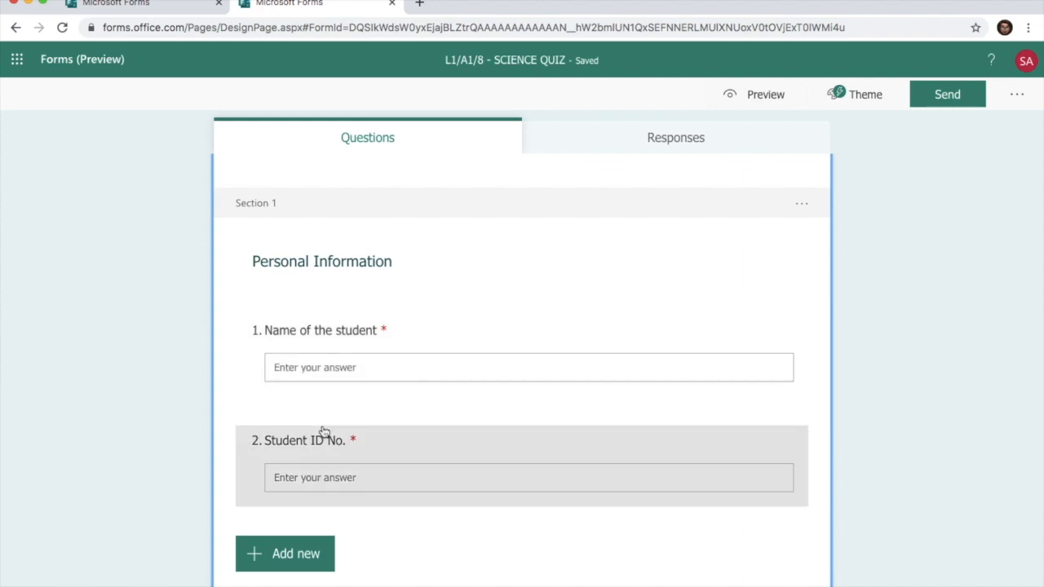
# Examine the extra settings offered for the "Student ID No." question, such as subtitle, restrictions, maths and branching
pyautogui.click(323, 440)
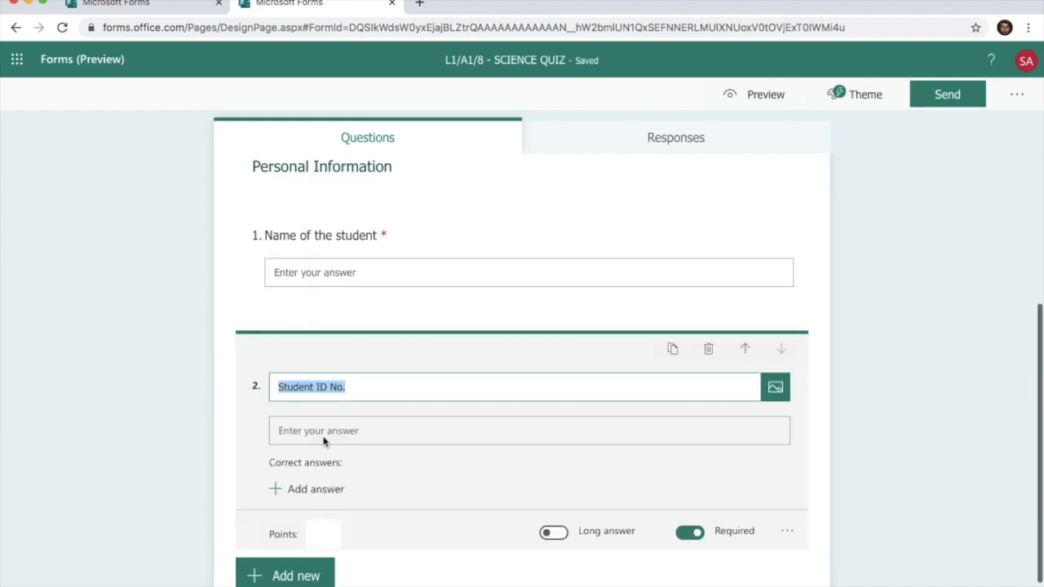
pyautogui.click(787, 534)
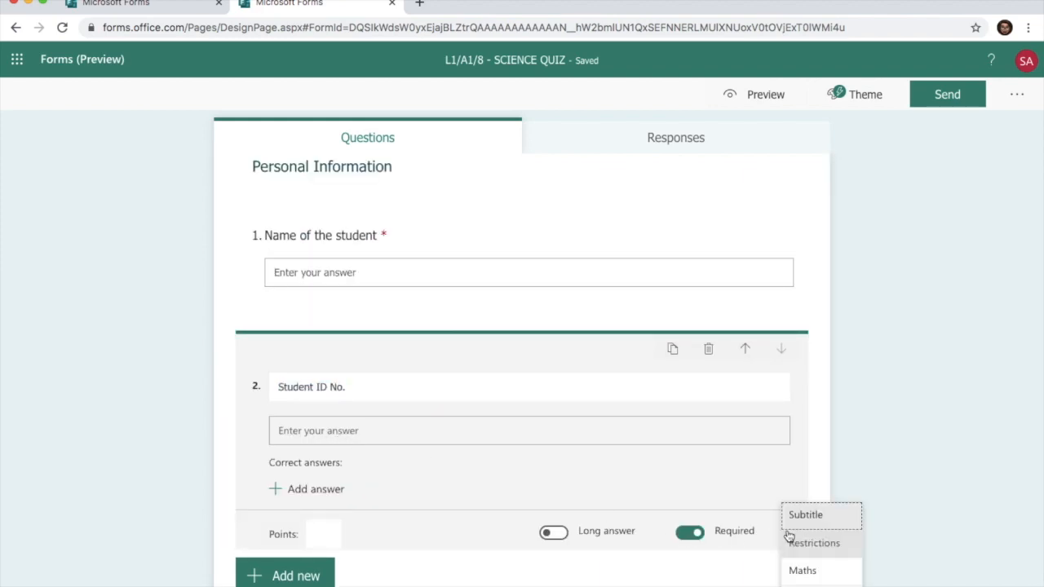
pyautogui.scroll(-1, 722, 578)
pyautogui.click(718, 566)
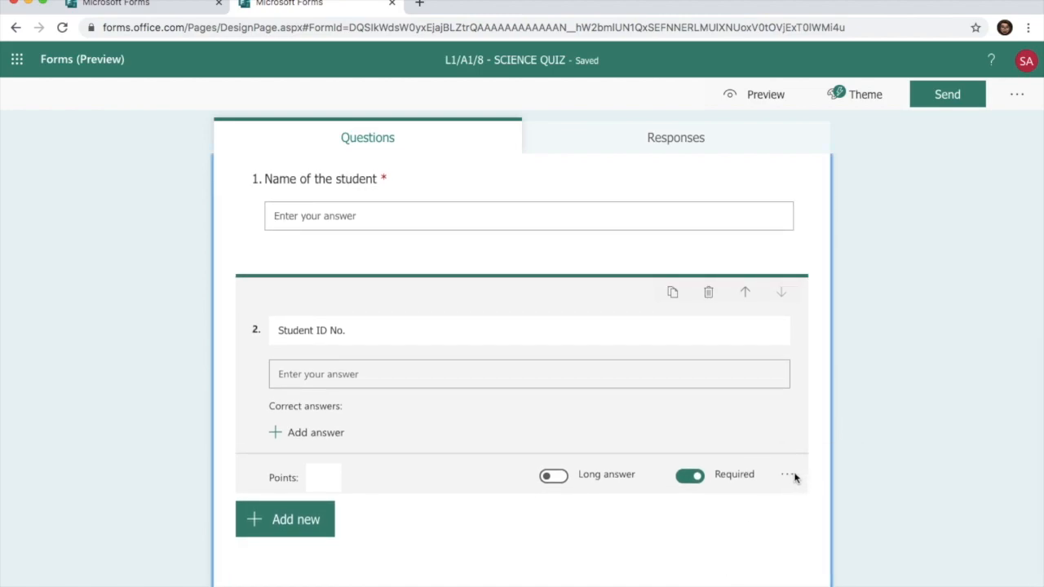
pyautogui.click(786, 475)
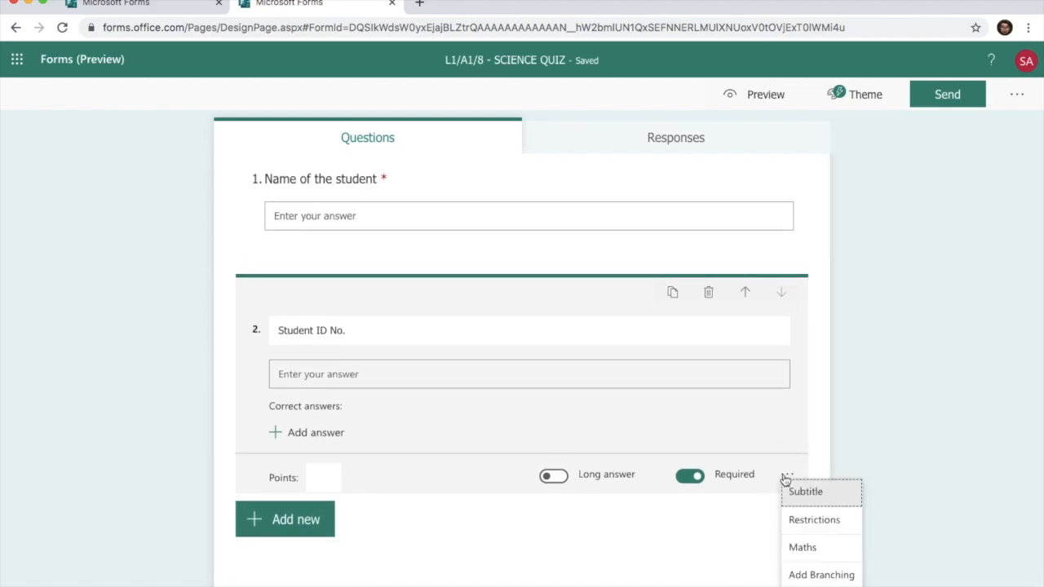
pyautogui.click(727, 512)
pyautogui.click(423, 330)
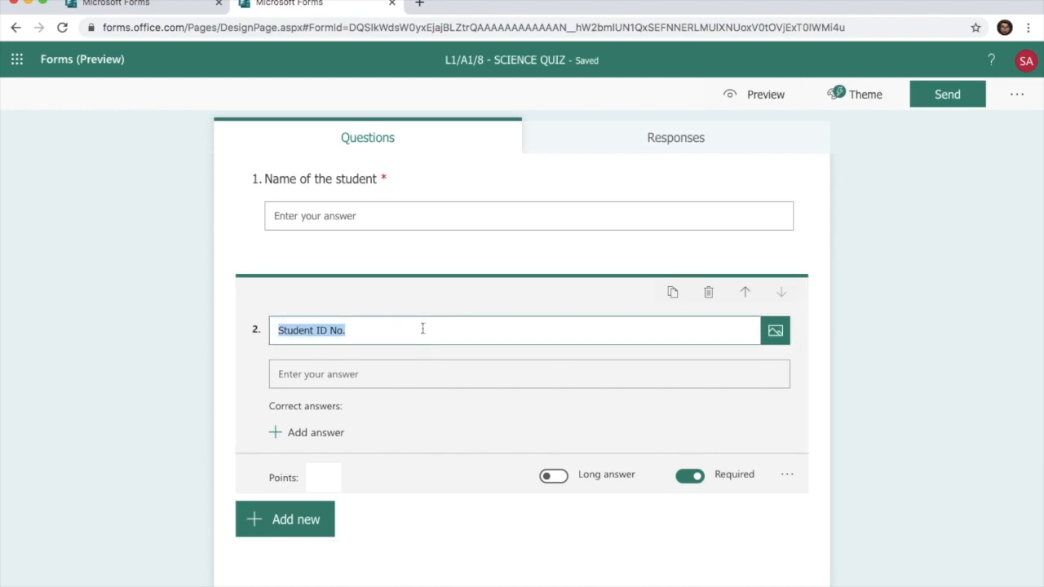
pyautogui.click(788, 476)
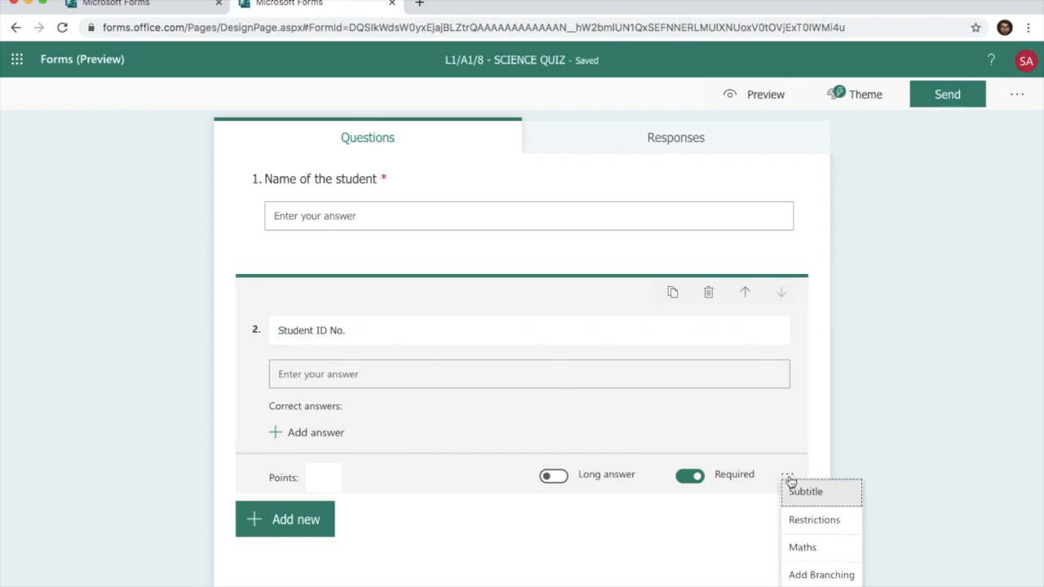
pyautogui.click(705, 525)
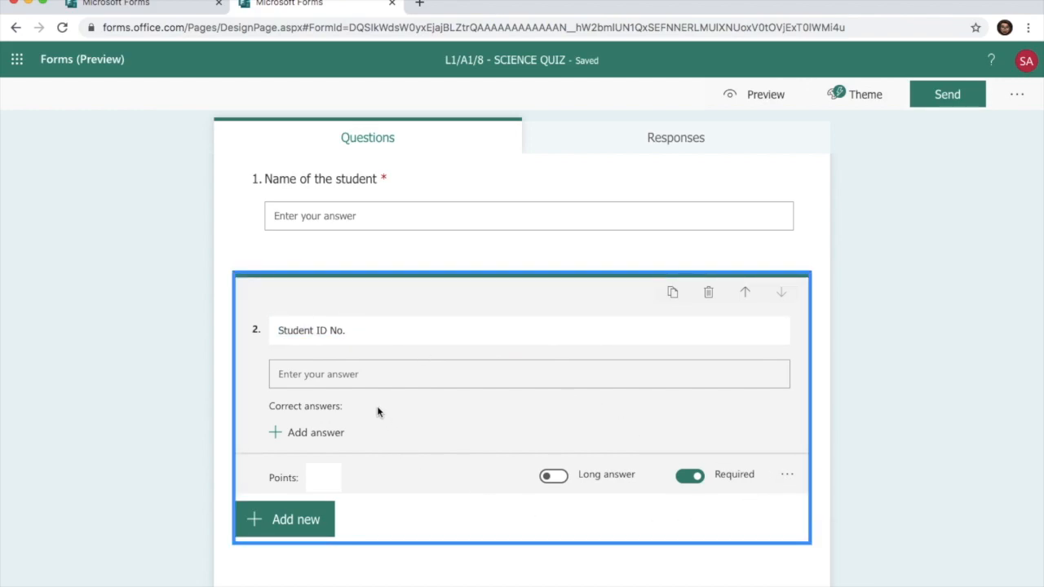
pyautogui.tripleClick(367, 326)
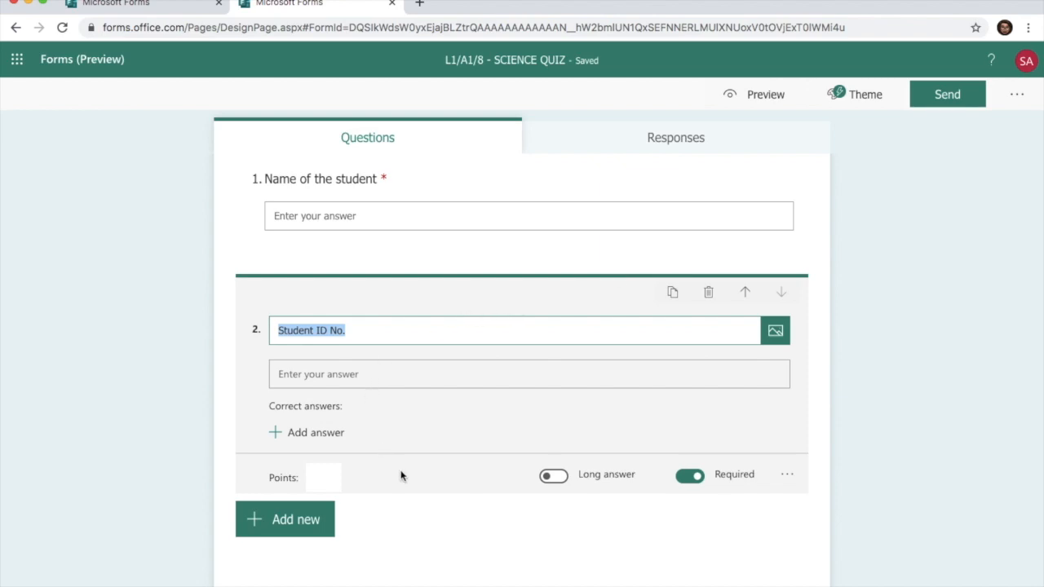
pyautogui.click(425, 518)
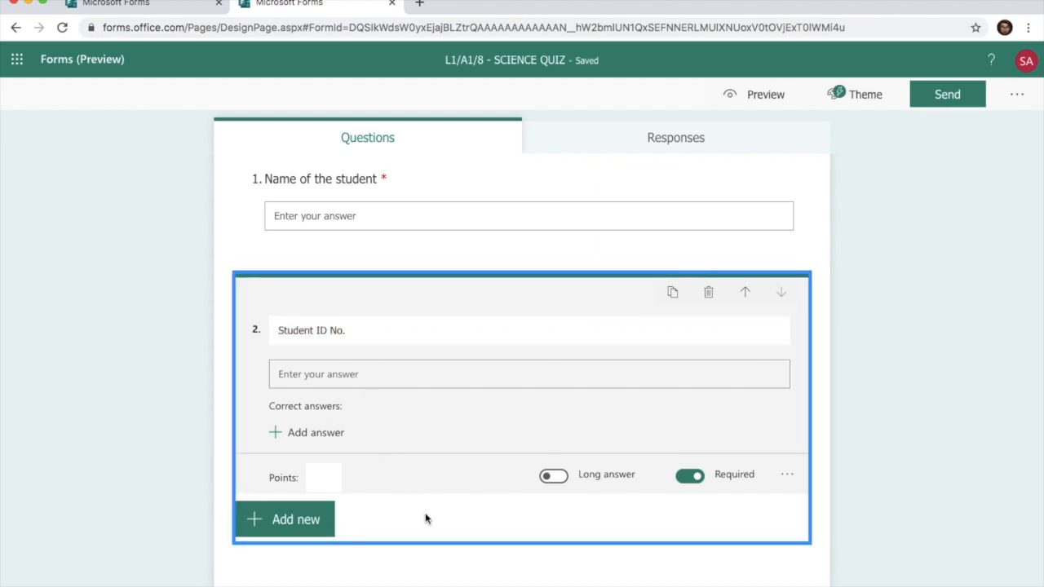
# Add a new section titled "Multiple Choice Questions" with the description "Kindly choose the most suitable option"
pyautogui.click(326, 522)
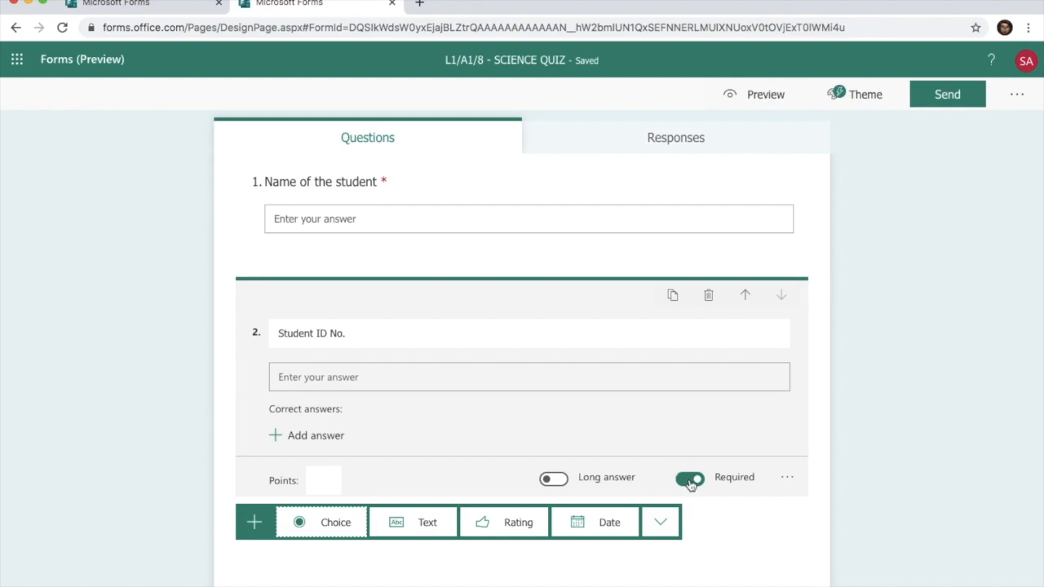
pyautogui.click(661, 522)
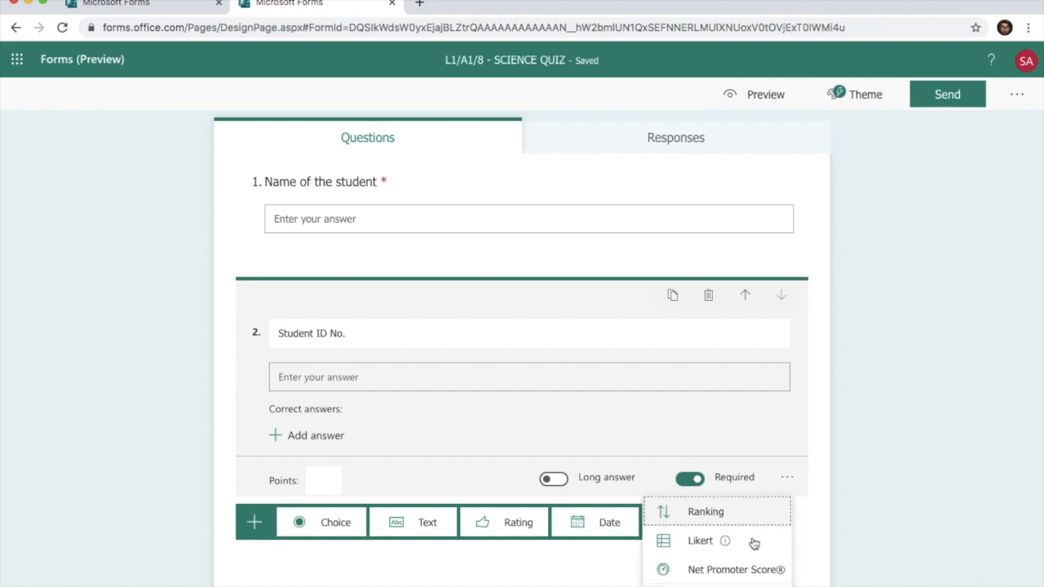
pyautogui.moveTo(745, 534)
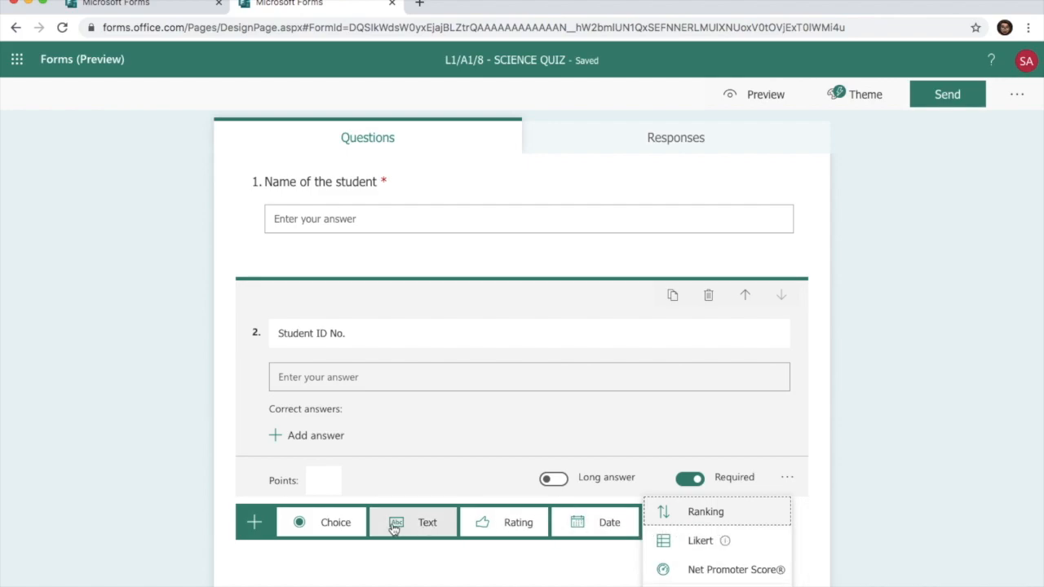
pyautogui.click(717, 582)
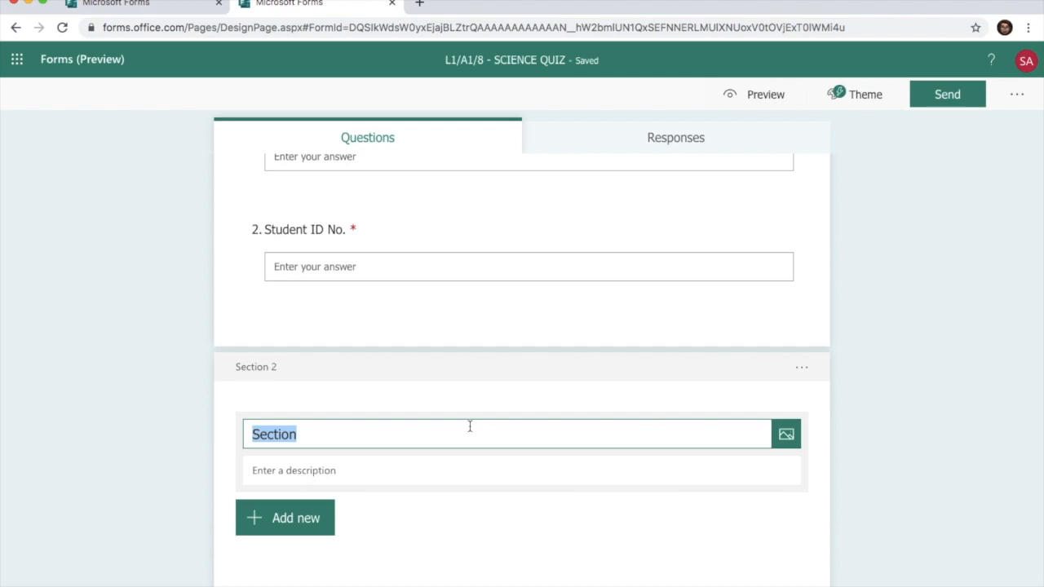
pyautogui.write('Multiple')
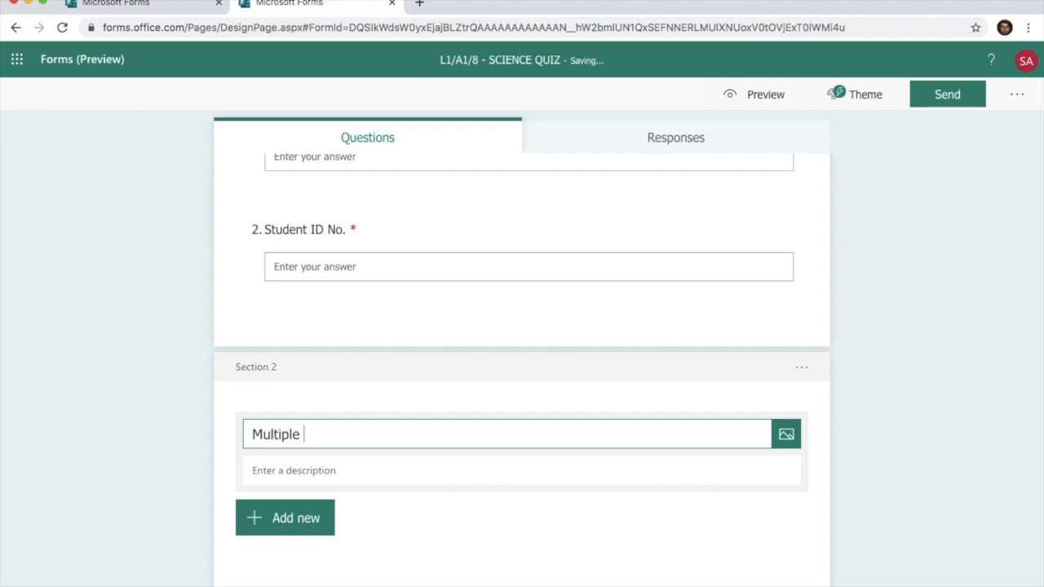
pyautogui.write(' Choice Ques')
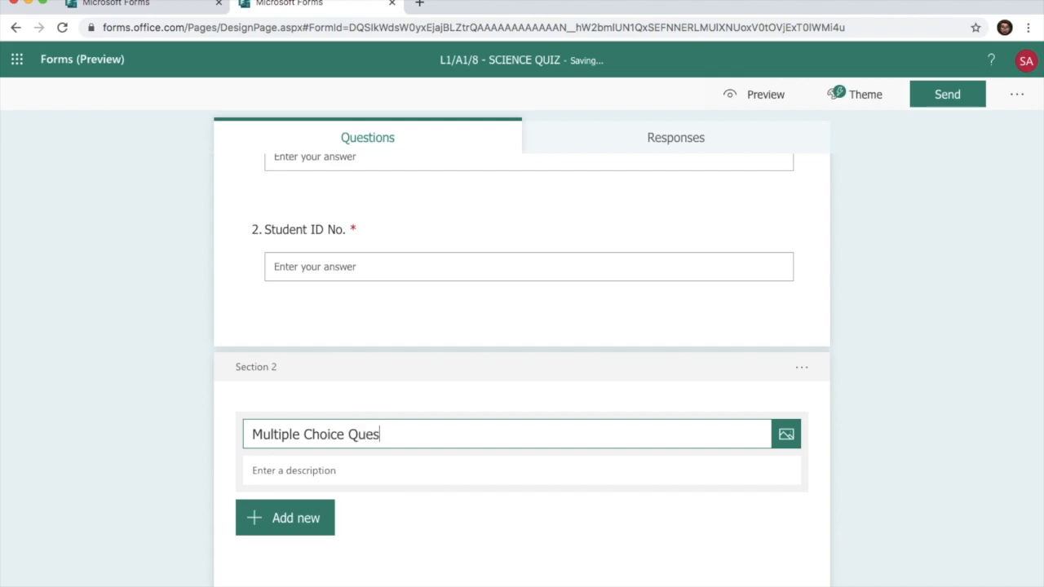
pyautogui.write('tions')
pyautogui.click(304, 474)
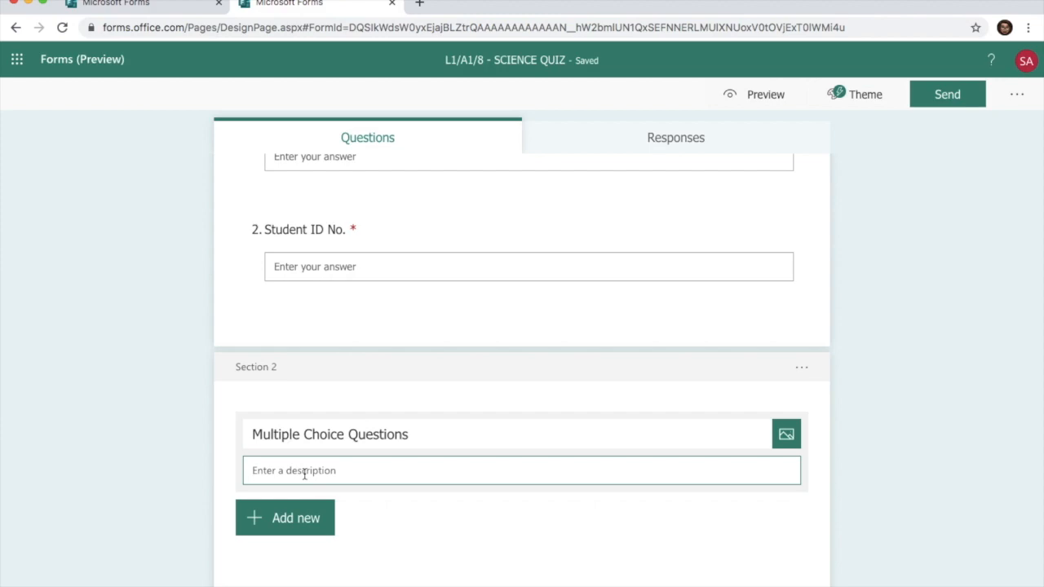
pyautogui.write('Kindly choose the most suitable option')
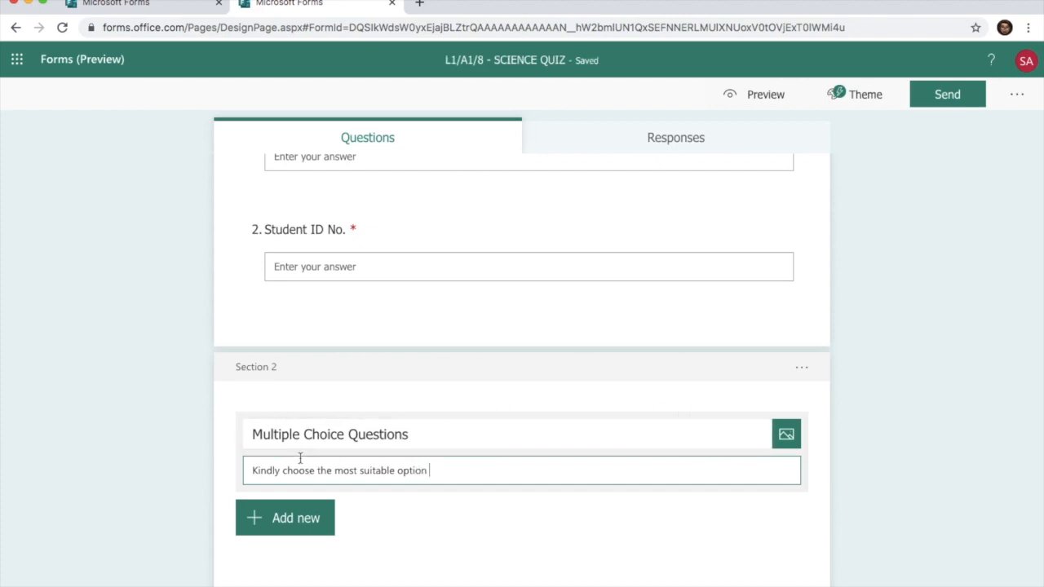
# Add a choice question titled "Question 3" to the Multiple Choice Questions section
pyautogui.click(320, 524)
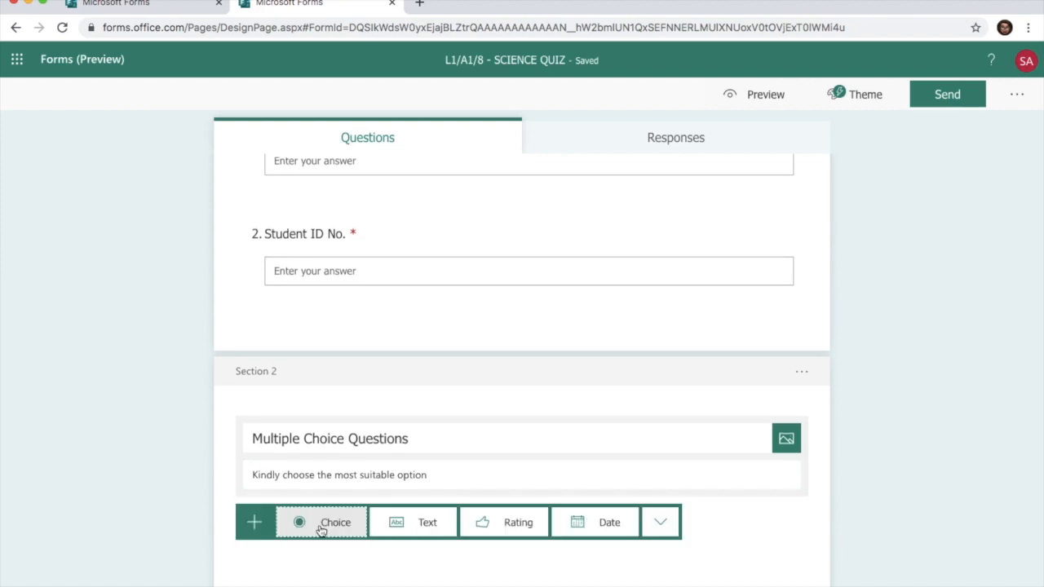
pyautogui.click(321, 530)
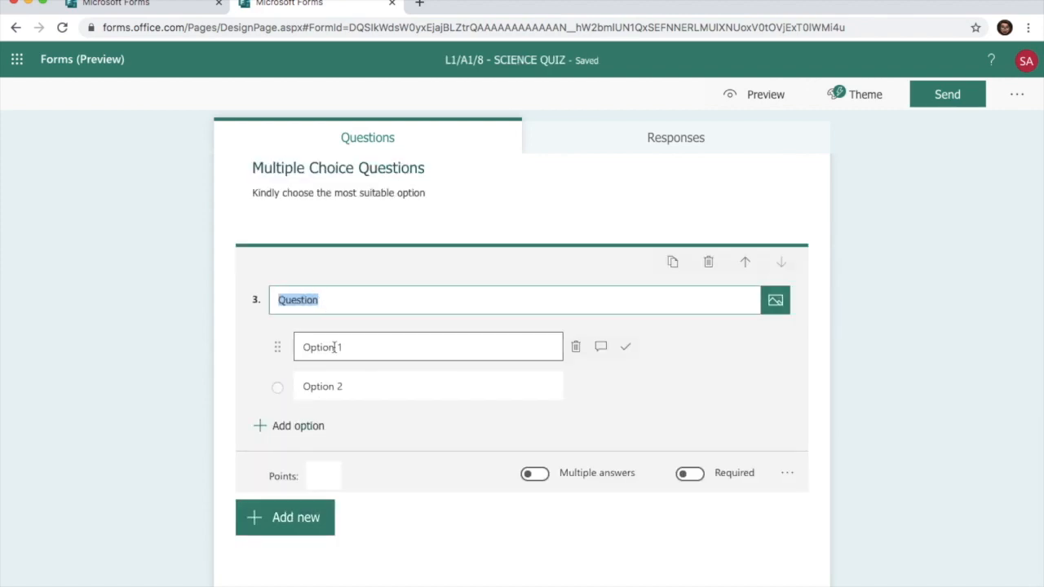
pyautogui.click(334, 298)
pyautogui.write('1')
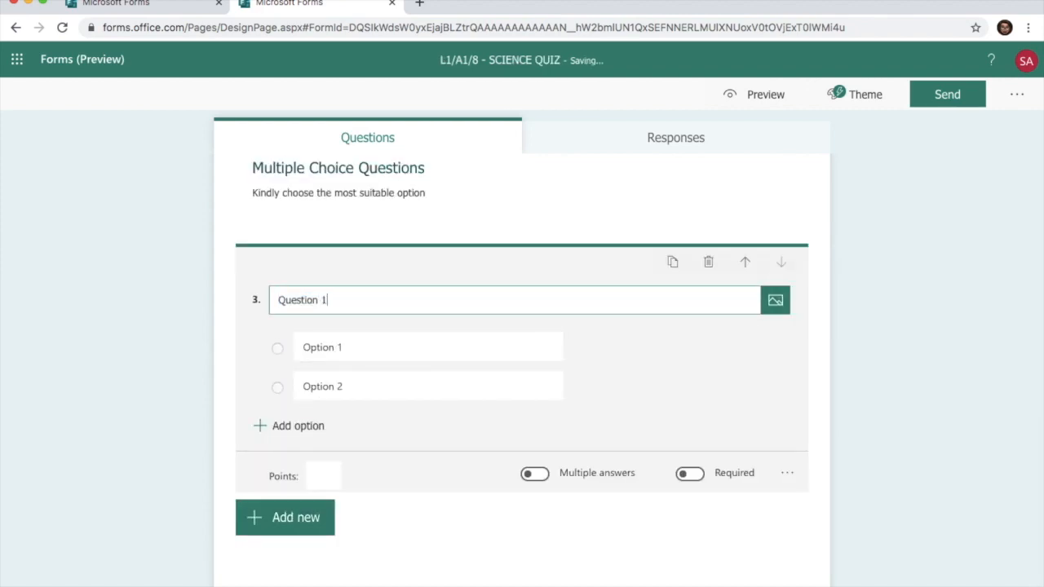
pyautogui.press('BackSpace')
pyautogui.write('3')
# Add a third answer option to Question 3 and make the question required
pyautogui.click(349, 348)
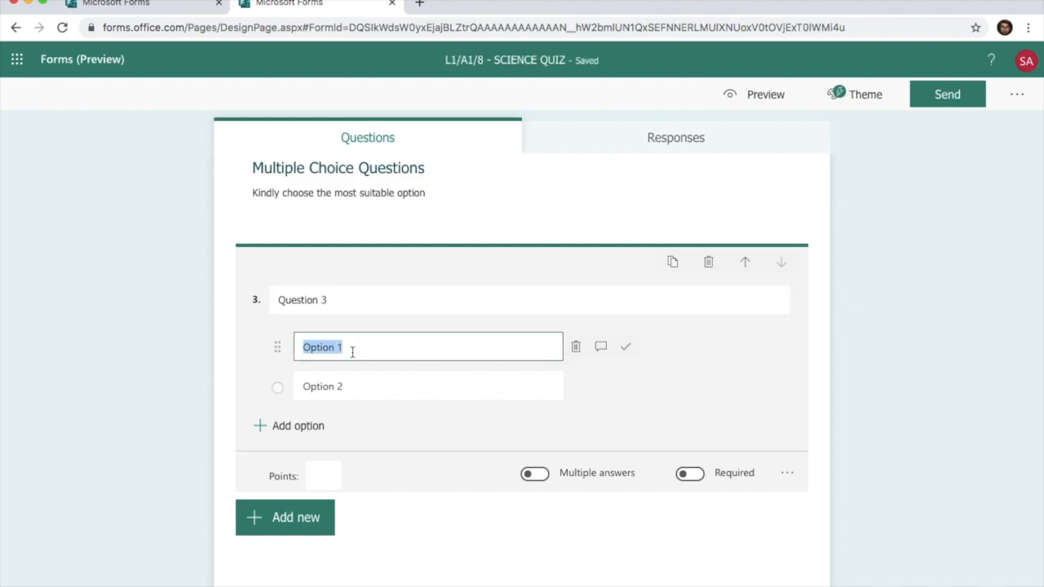
pyautogui.click(357, 386)
pyautogui.press('Return')
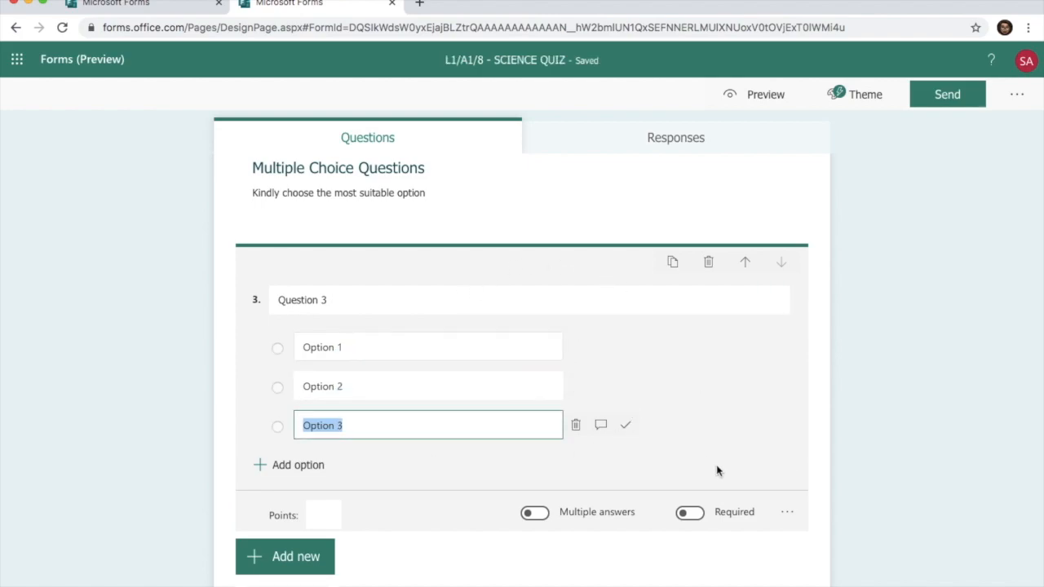
pyautogui.click(699, 515)
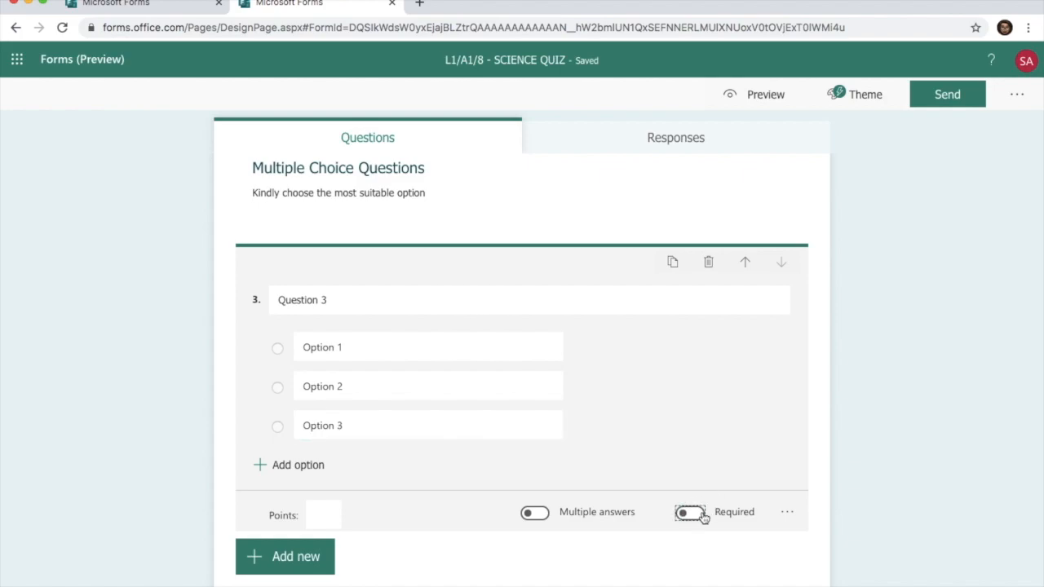
pyautogui.click(786, 513)
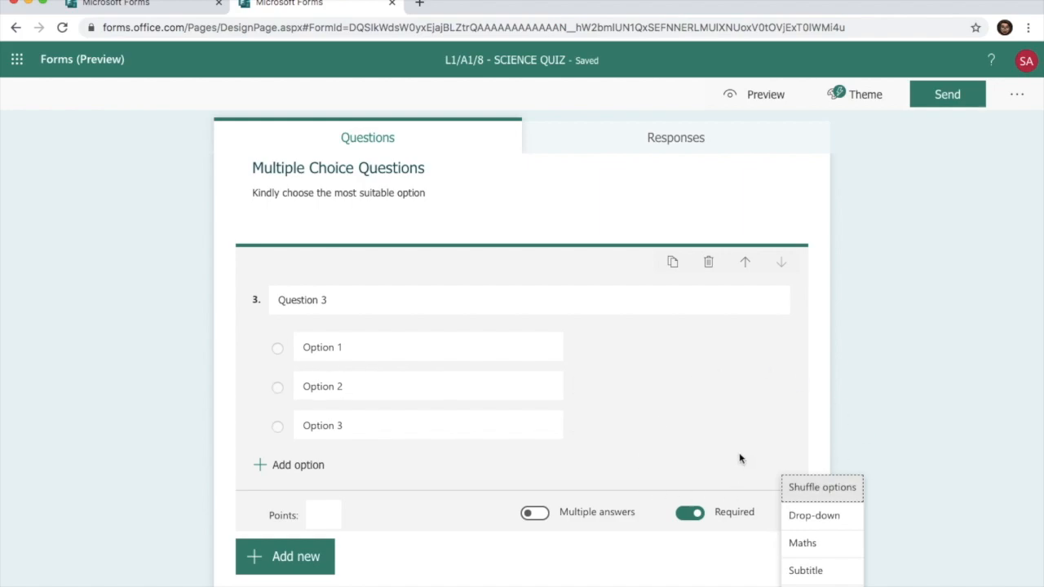
pyautogui.click(913, 366)
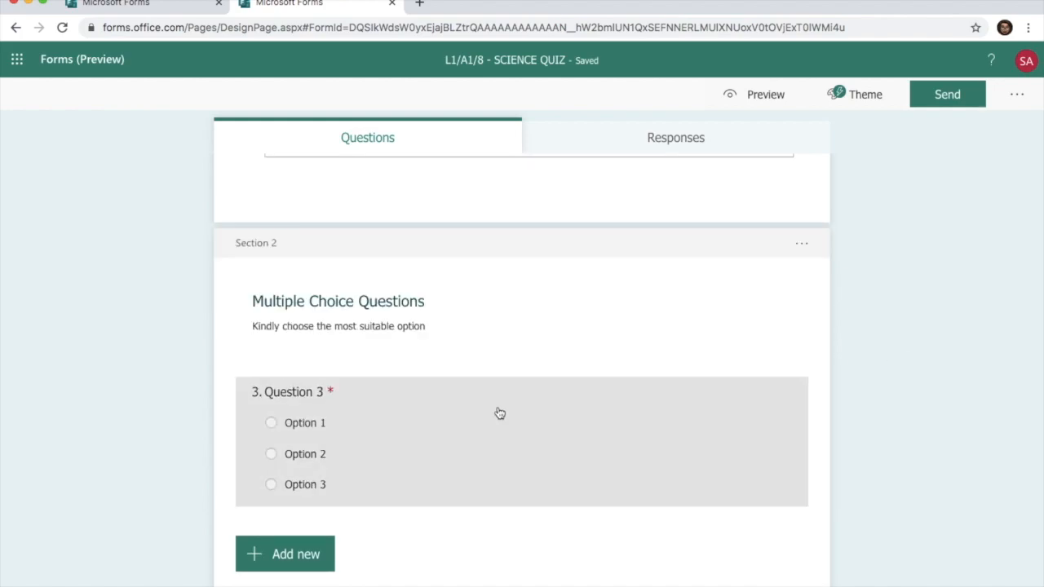
# Mark Option 1 of Question 3 as the correct answer and open its message for respondents
pyautogui.click(462, 417)
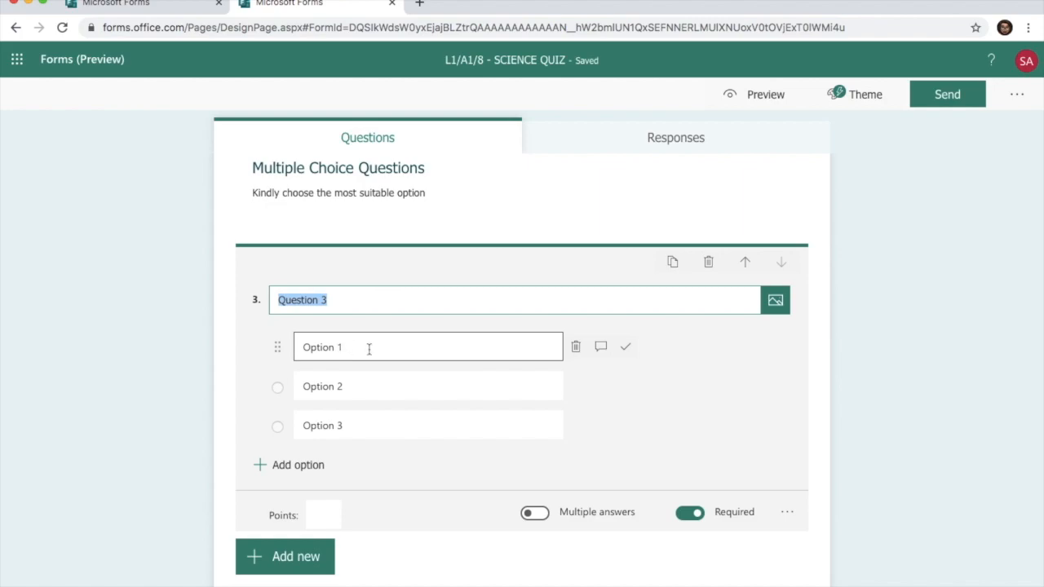
pyautogui.click(625, 349)
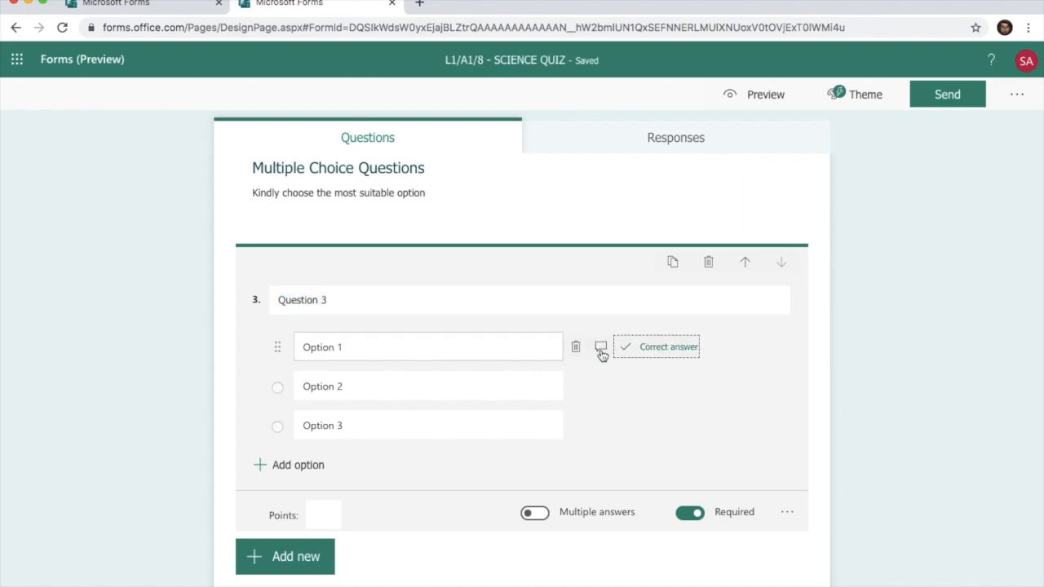
pyautogui.click(600, 351)
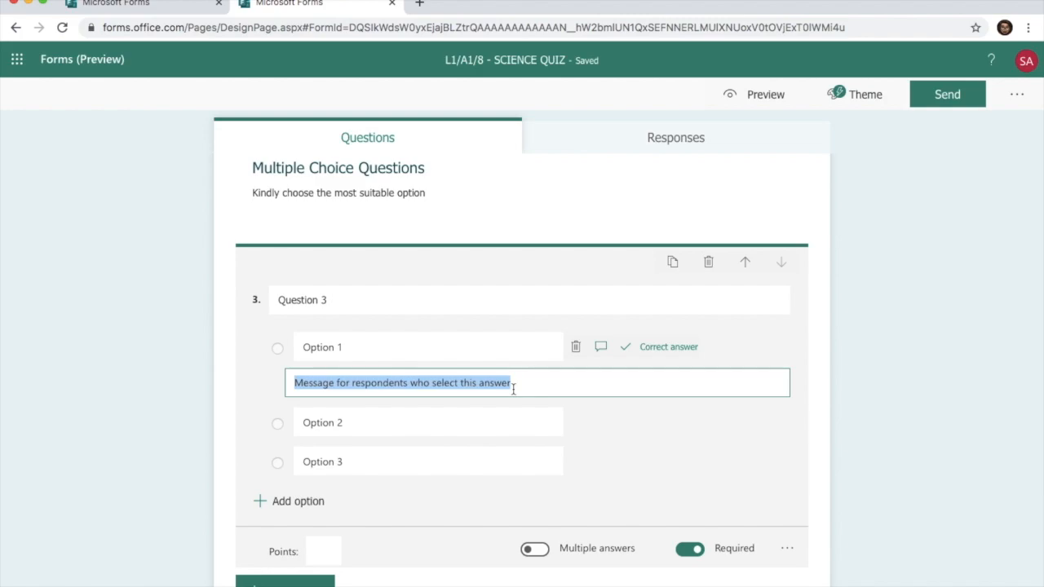
pyautogui.write('W')
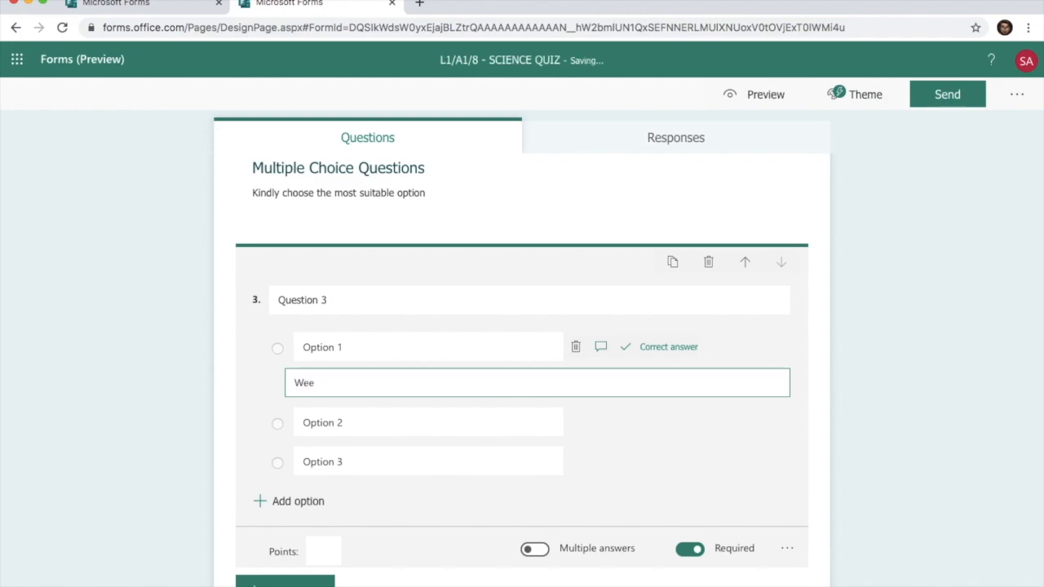
pyautogui.write('ell done')
pyautogui.press('BackSpace')
pyautogui.press('BackSpace')
pyautogui.press('BackSpace')
pyautogui.press('BackSpace')
pyautogui.press('BackSpace')
pyautogui.press('BackSpace')
pyautogui.press('BackSpace')
pyautogui.press('BackSpace')
pyautogui.press('BackSpace')
pyautogui.press('BackSpace')
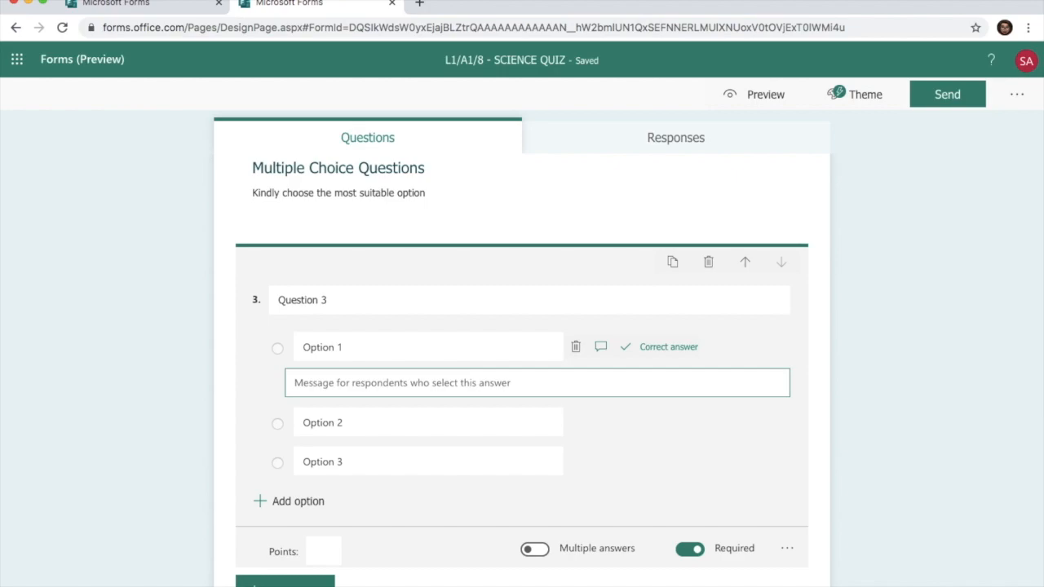
# Enter the respondent messages "You made the right choice" for Option 1 and "Better luck next time" for Option 2 of Question 3
pyautogui.write('You made the right c')
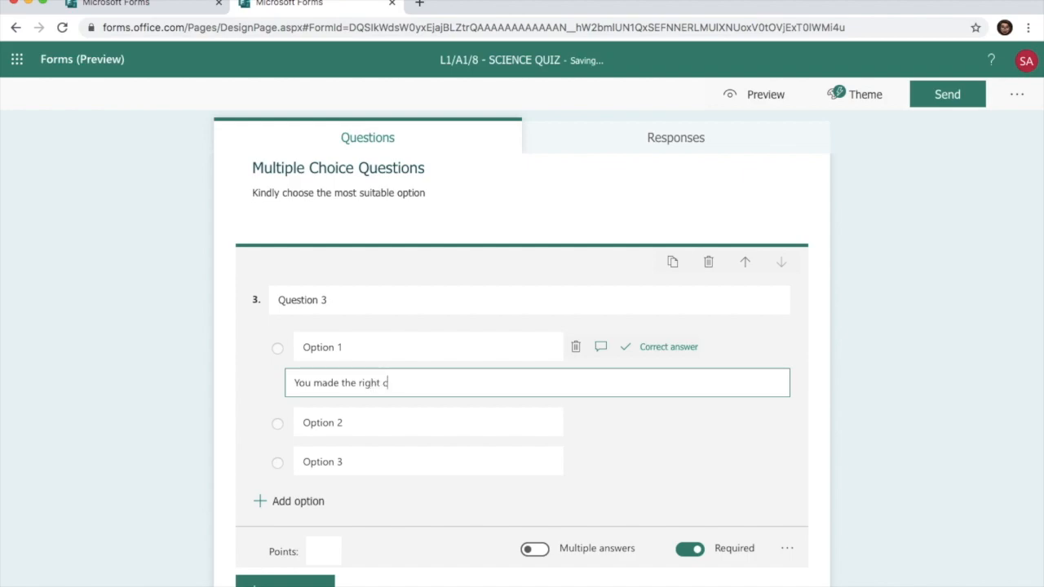
pyautogui.write('hoice')
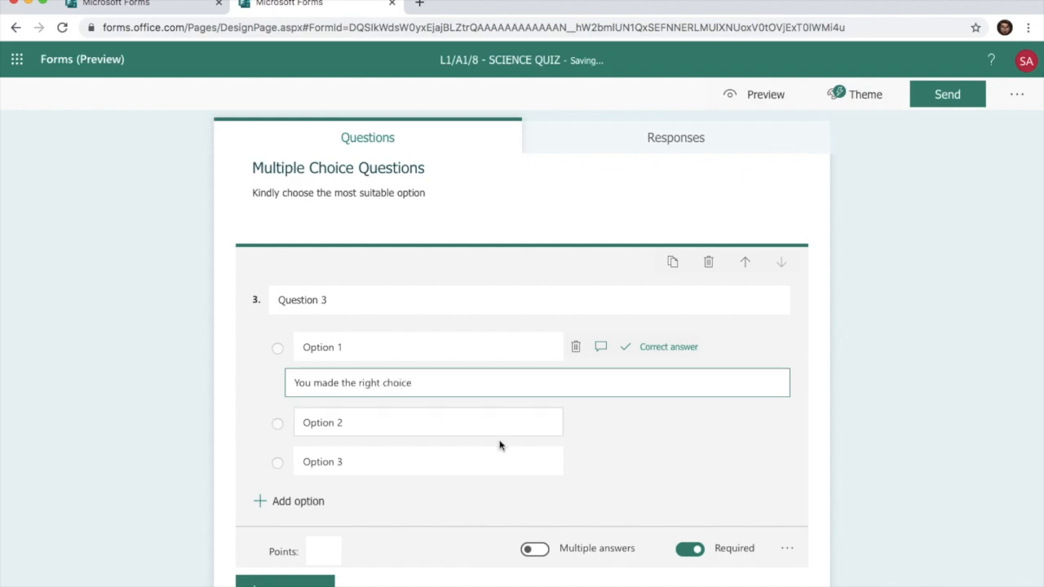
pyautogui.click(482, 430)
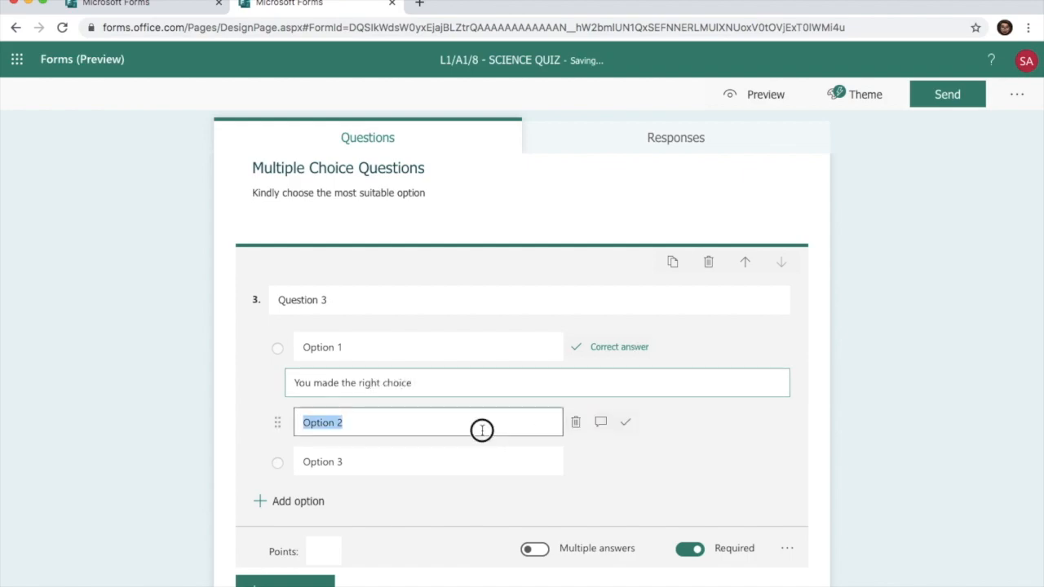
pyautogui.click(600, 422)
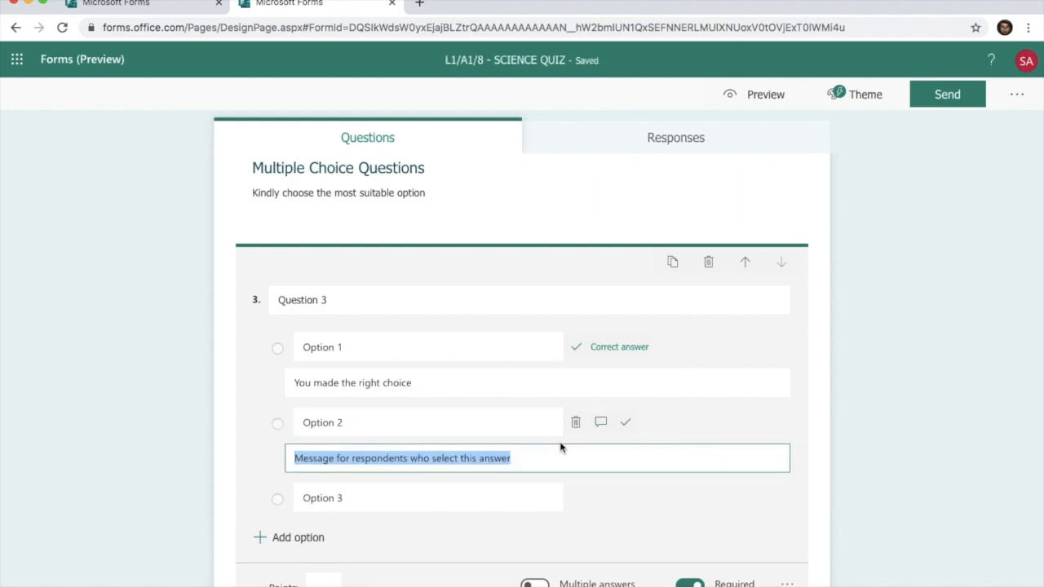
pyautogui.write('Better luck next time')
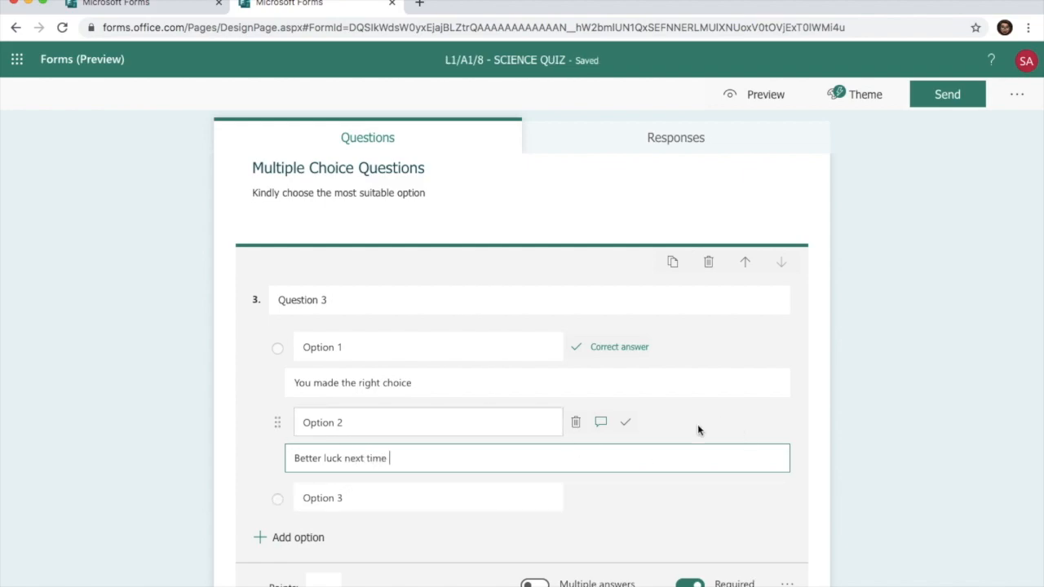
# Assign 5 points to Question 3 and finish editing it
pyautogui.click(524, 499)
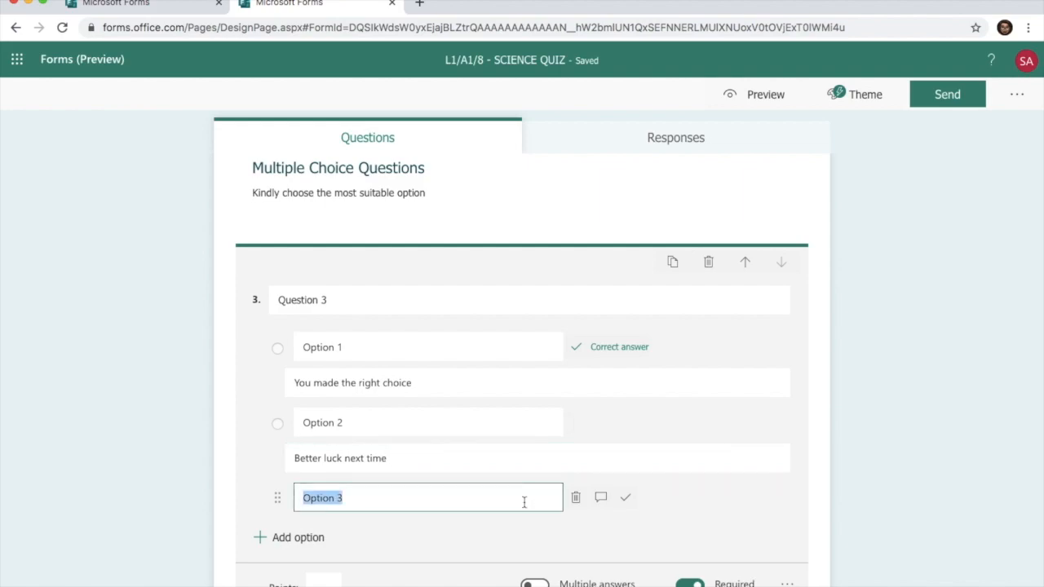
pyautogui.scroll(-2, 525, 501)
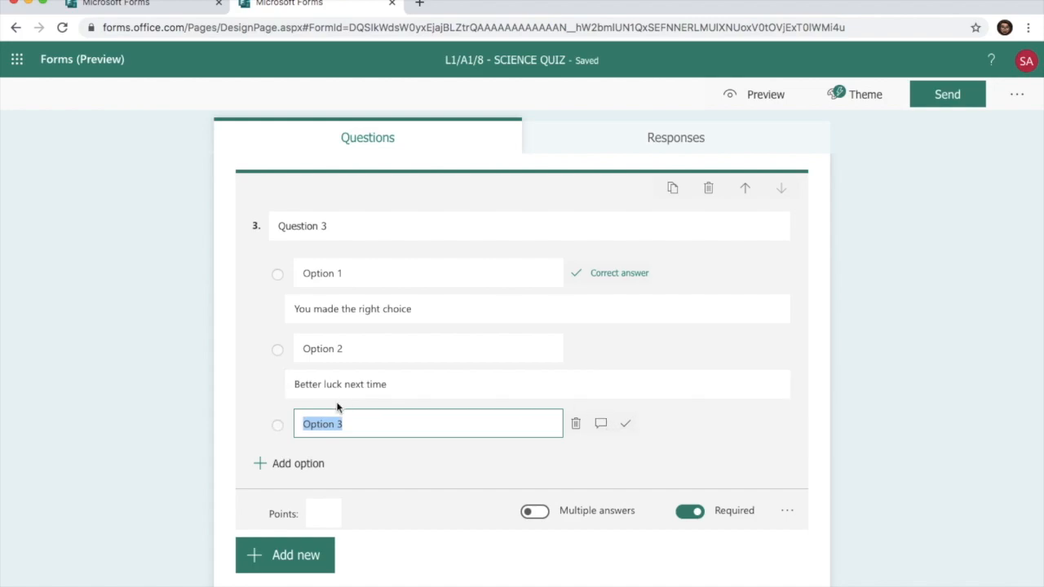
pyautogui.click(322, 512)
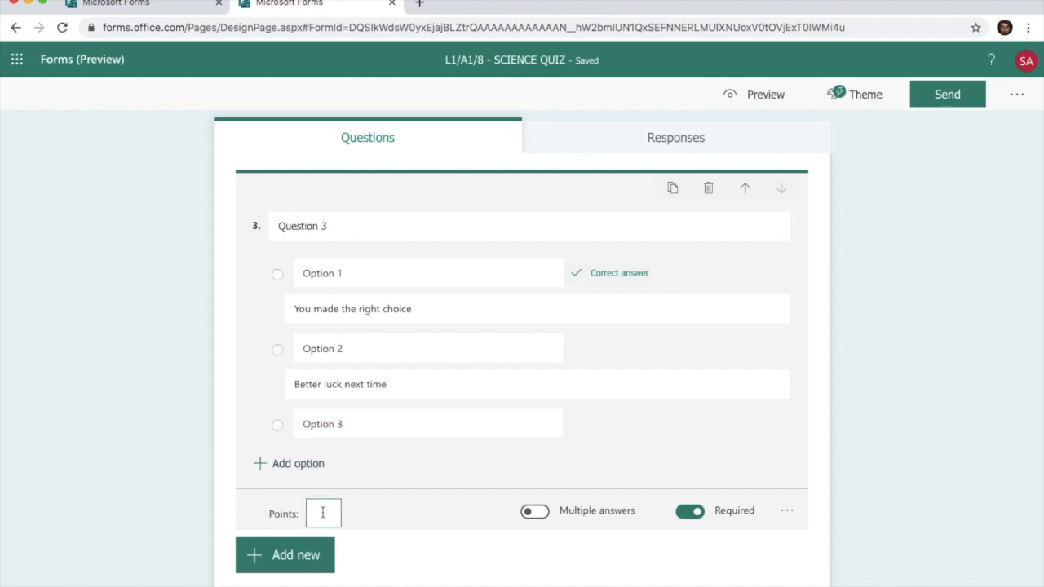
pyautogui.write('5')
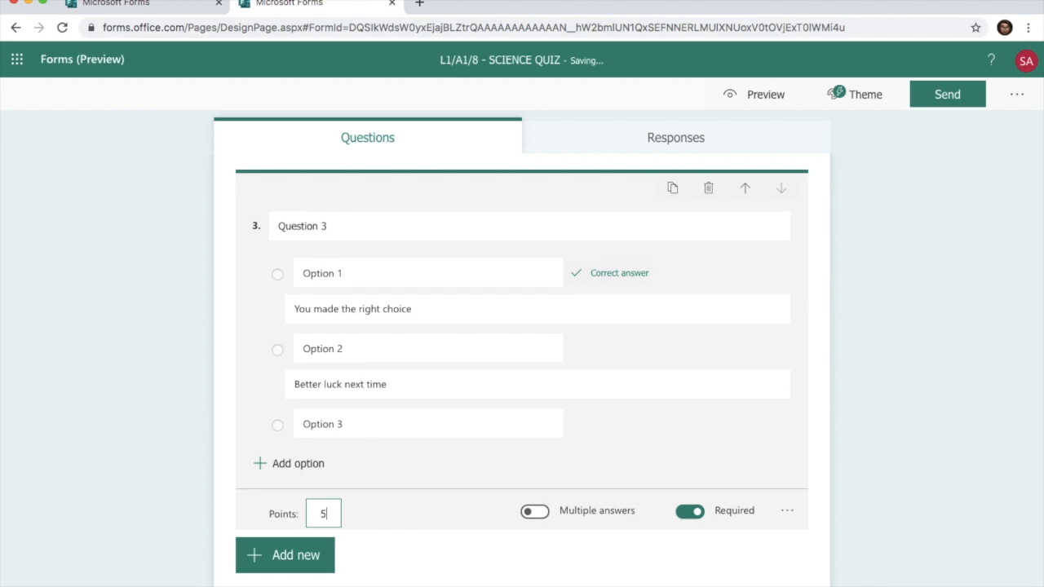
pyautogui.click(854, 452)
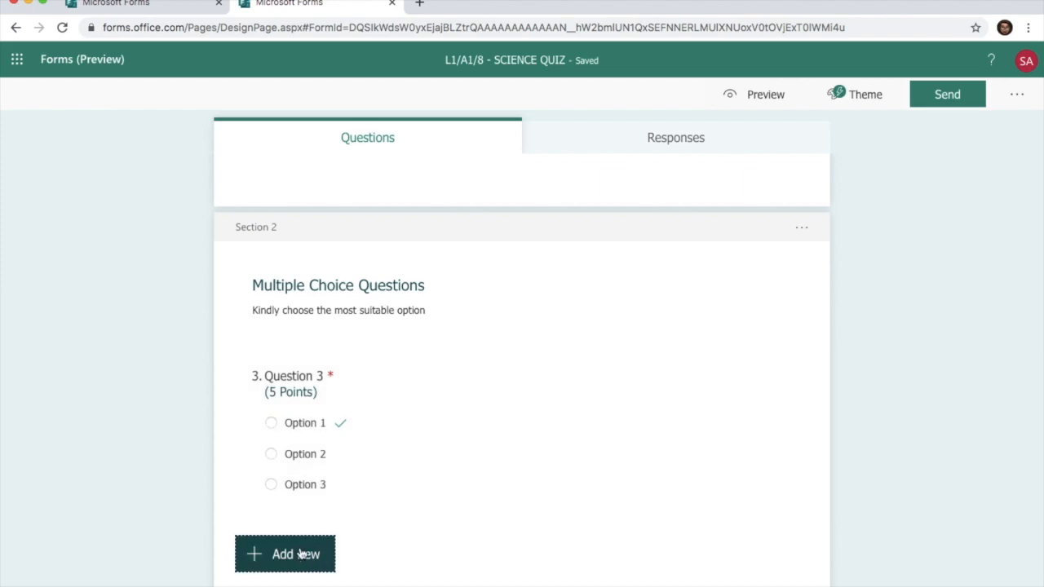
# Add another choice question below Question 3 and title it "Question4"
pyautogui.click(295, 552)
pyautogui.click(299, 560)
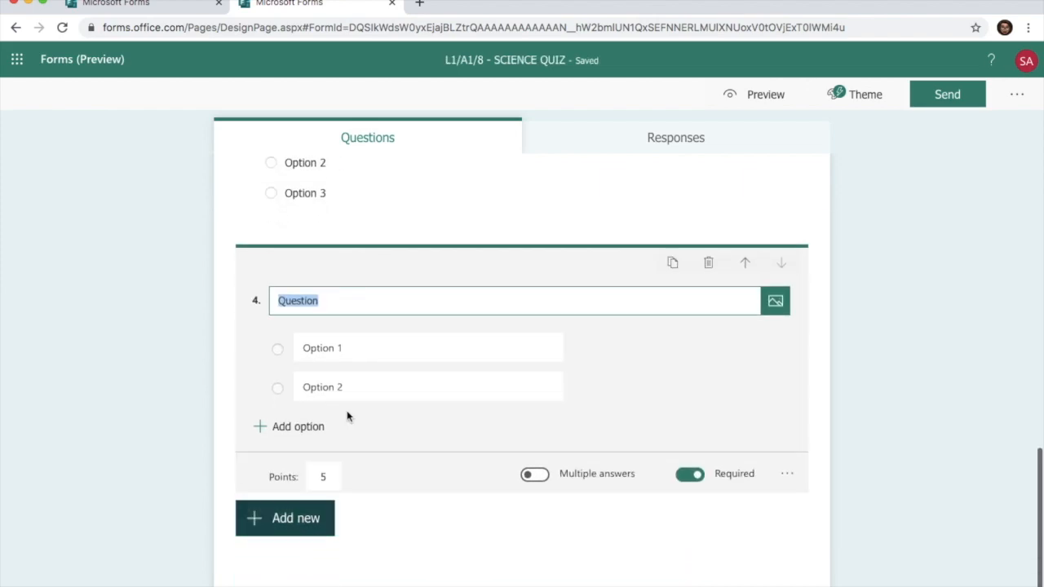
pyautogui.click(373, 304)
pyautogui.write('4')
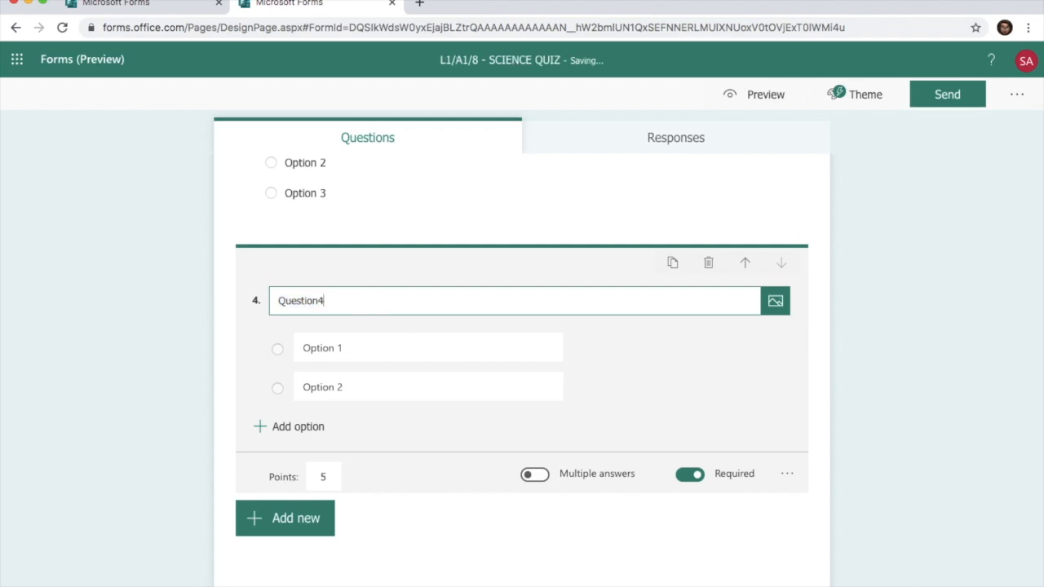
# Add a third and fourth option to Question4 and mark Option 2 as the correct answer
pyautogui.click(353, 384)
pyautogui.press('Return')
pyautogui.press('Return')
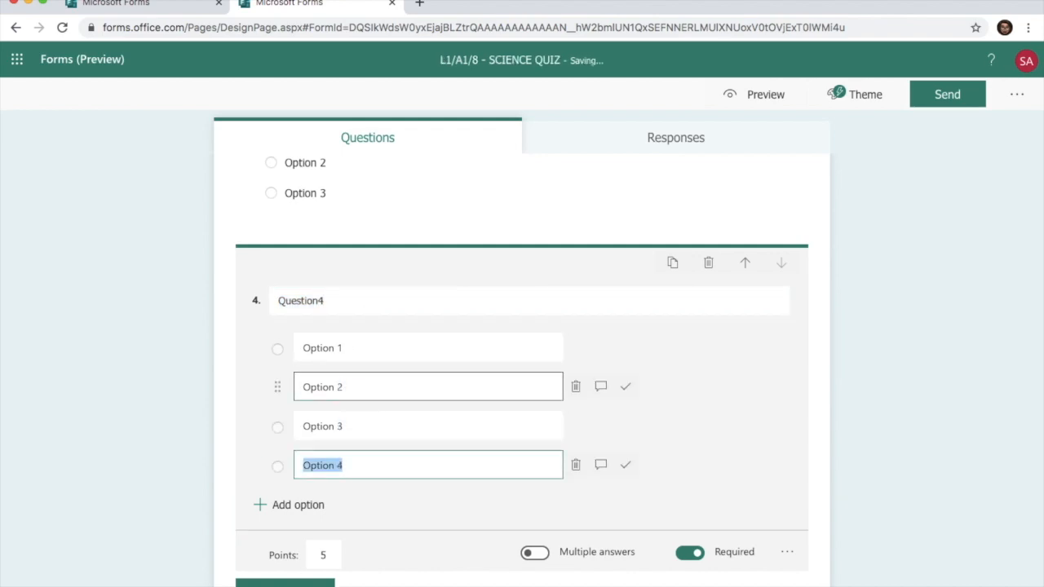
pyautogui.click(624, 387)
pyautogui.click(326, 555)
pyautogui.scroll(-2, 397, 561)
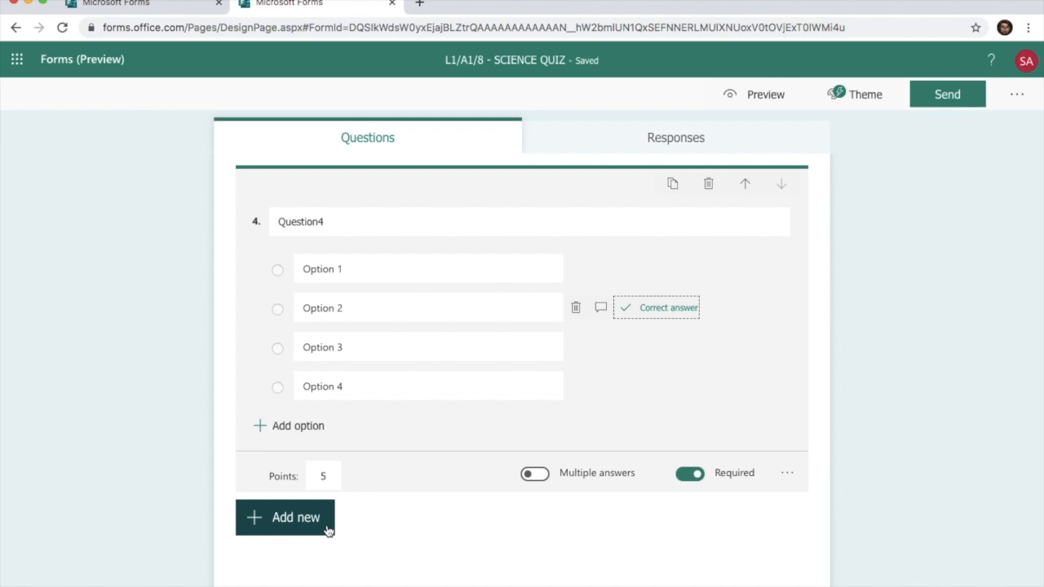
# Add a new section below Question4
pyautogui.scroll(4, 364, 309)
pyautogui.scroll(-4, 363, 309)
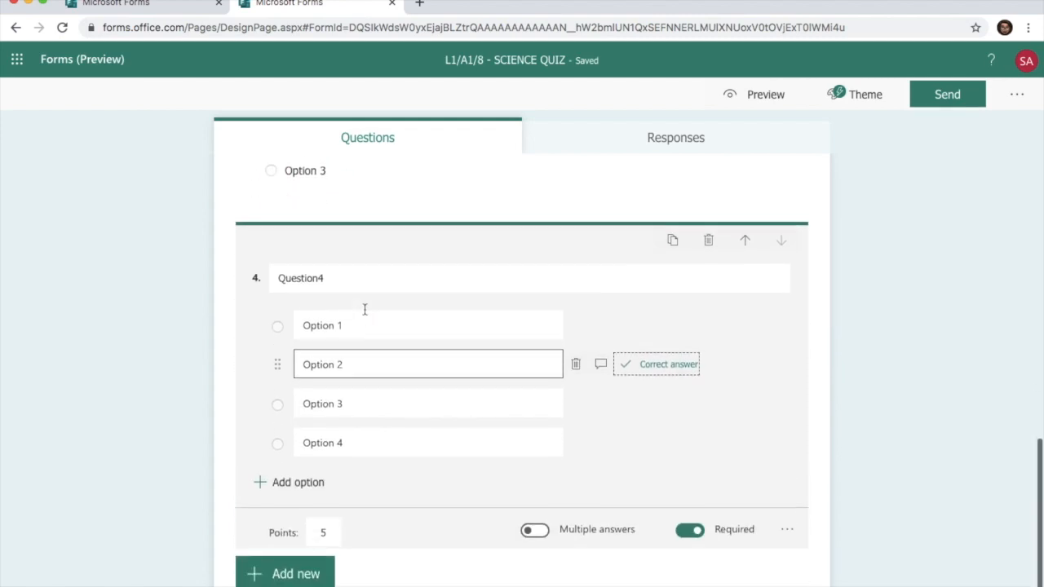
pyautogui.click(307, 520)
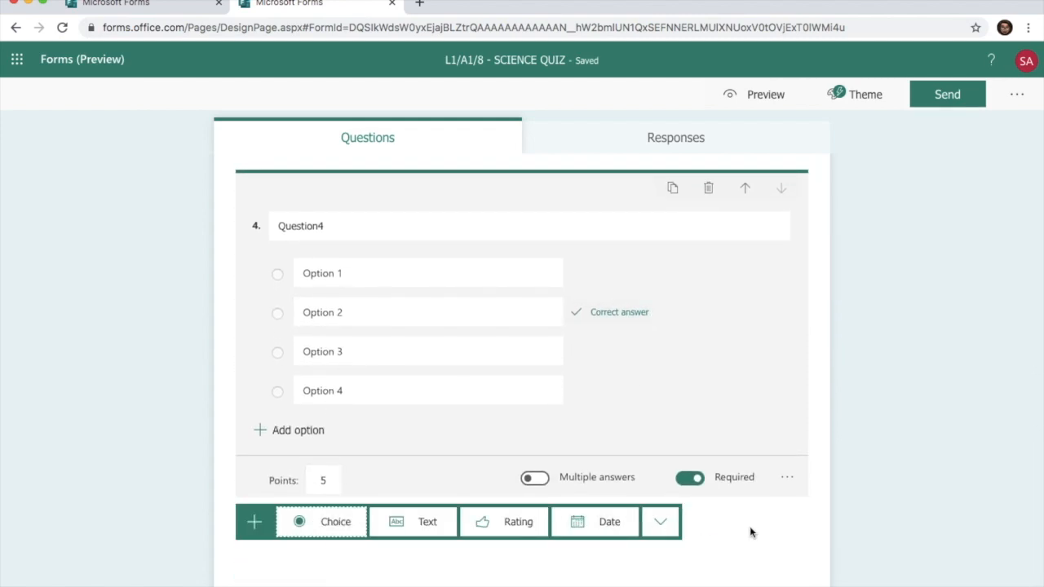
pyautogui.click(669, 530)
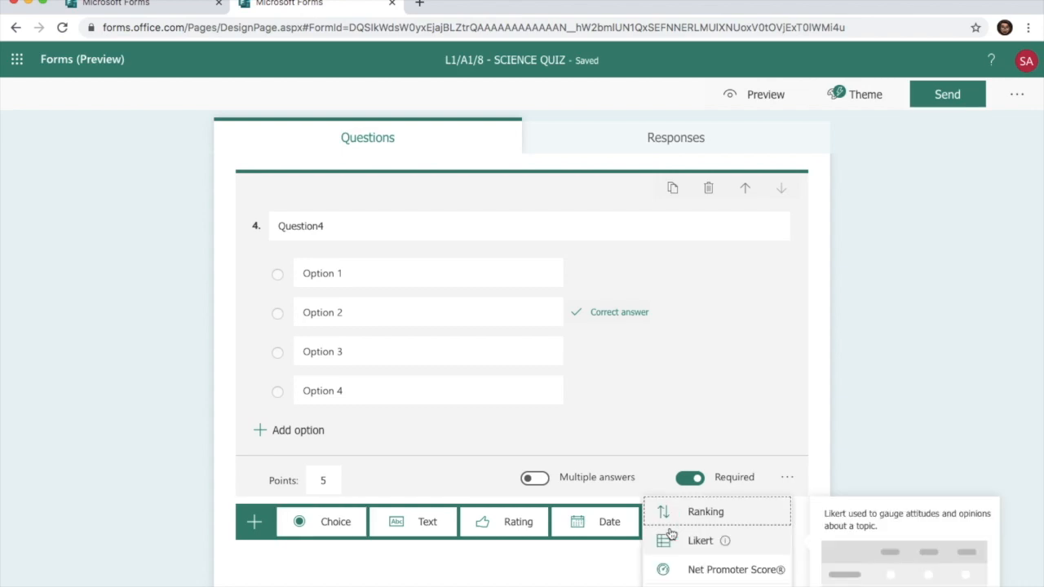
pyautogui.click(601, 561)
pyautogui.click(657, 530)
pyautogui.click(685, 585)
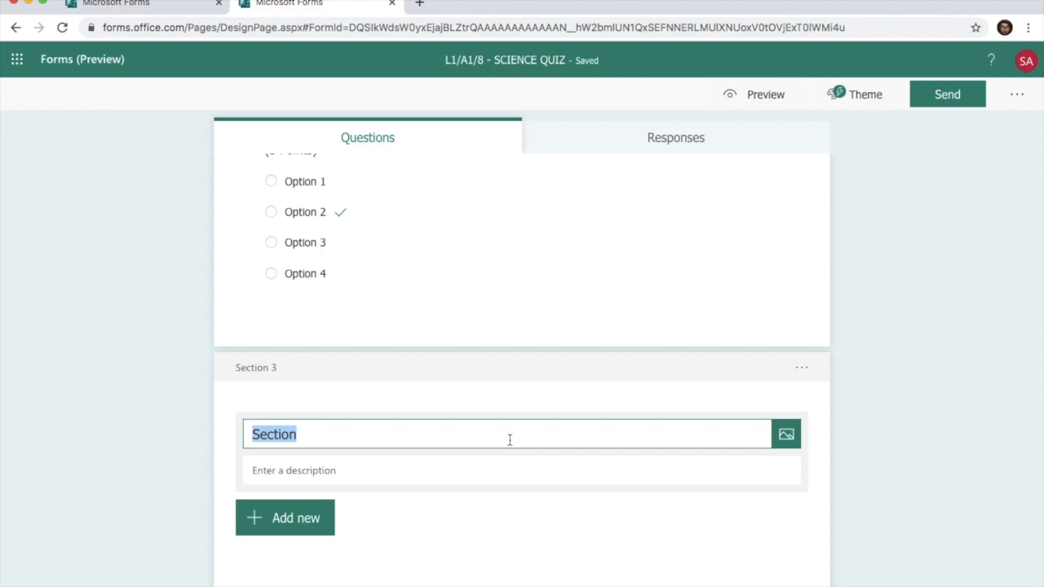
# Title the new section "Select all the correct/suitable options" and leave its description empty
pyautogui.write('S')
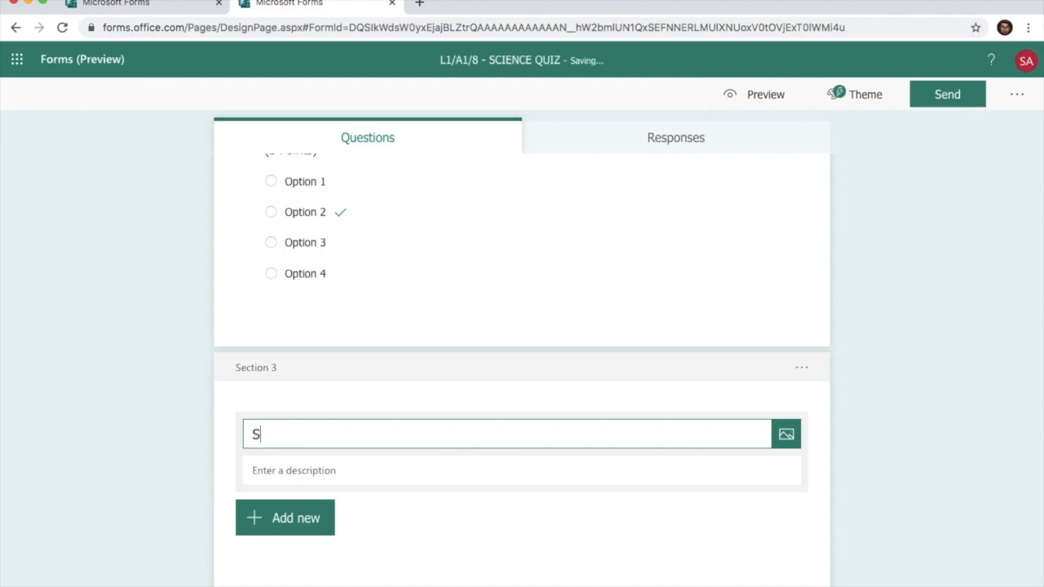
pyautogui.write('elect all the correc')
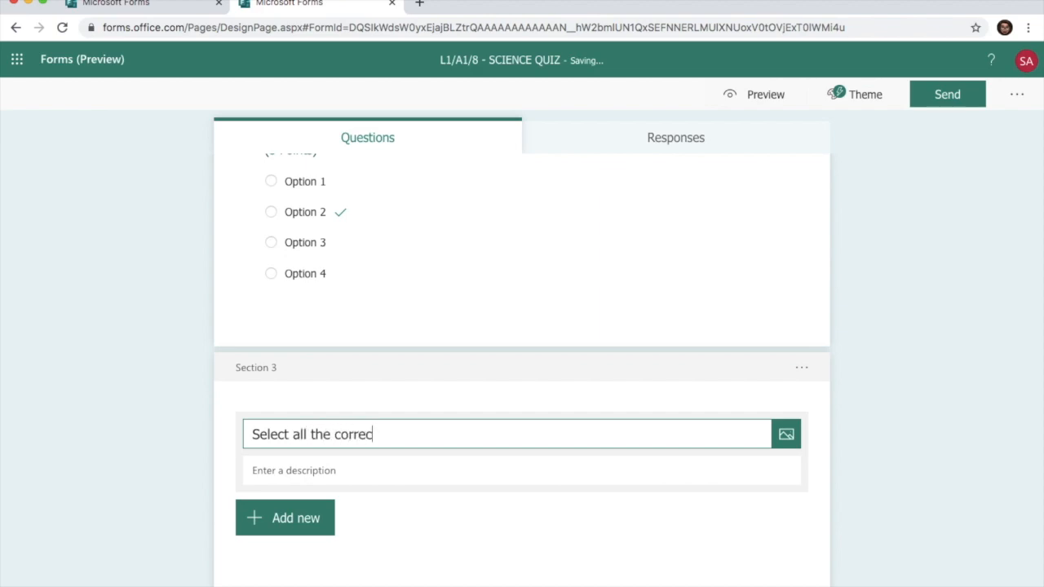
pyautogui.write('t/suitable options')
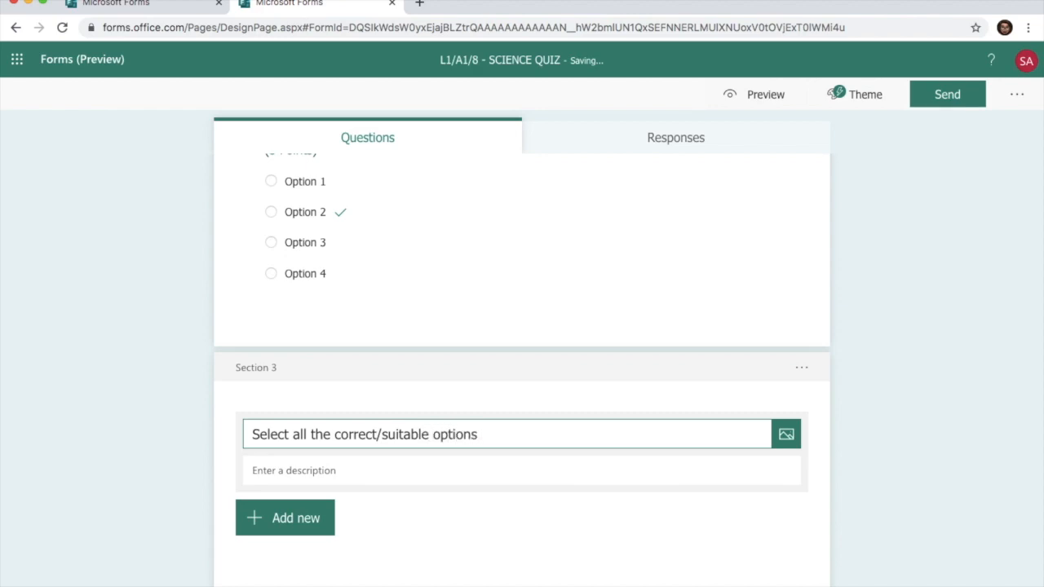
pyautogui.click(406, 477)
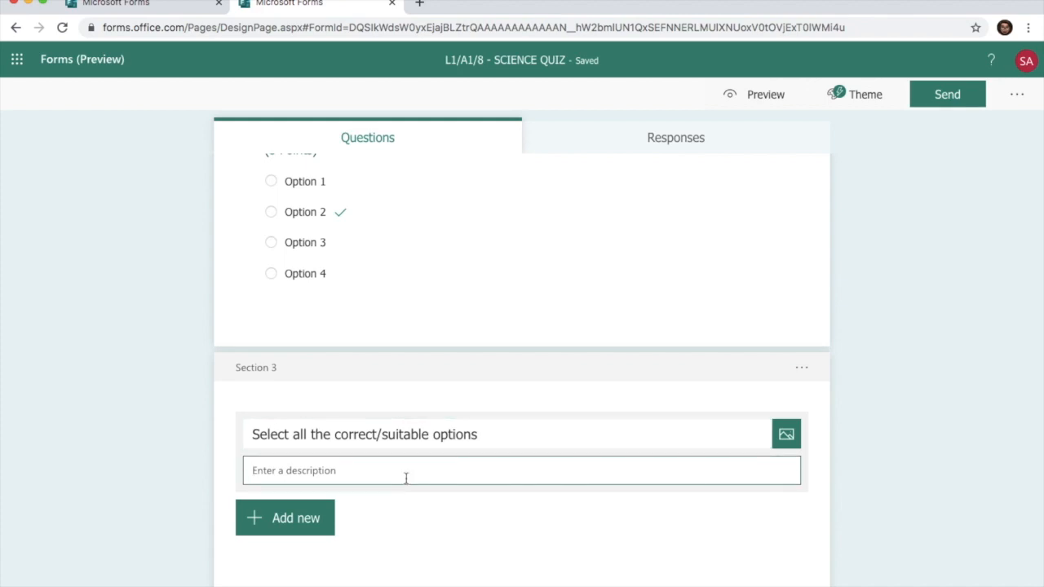
# Add a choice question to Section 3 and title it "Question 5"
pyautogui.click(293, 525)
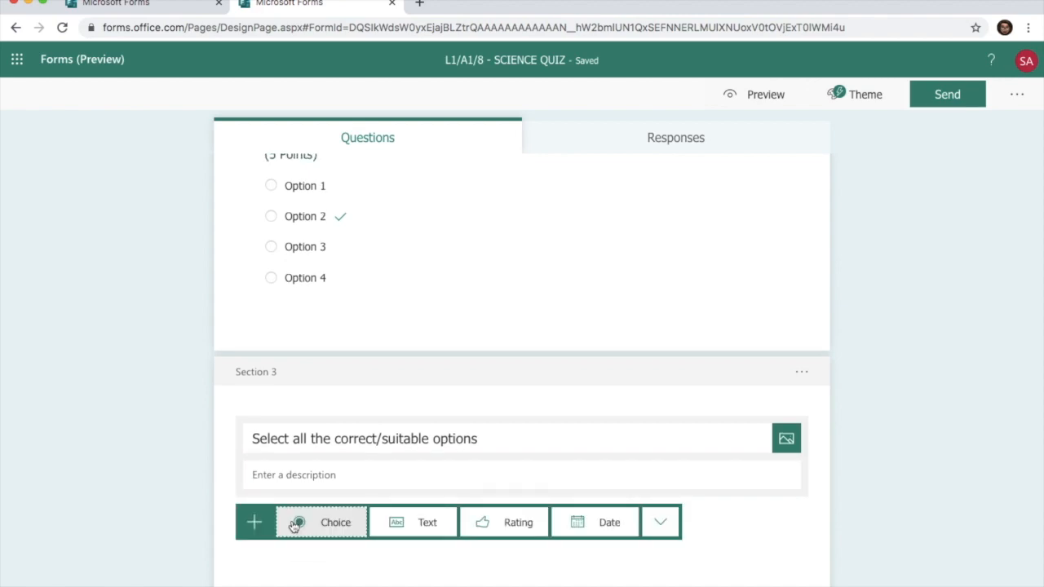
pyautogui.click(666, 523)
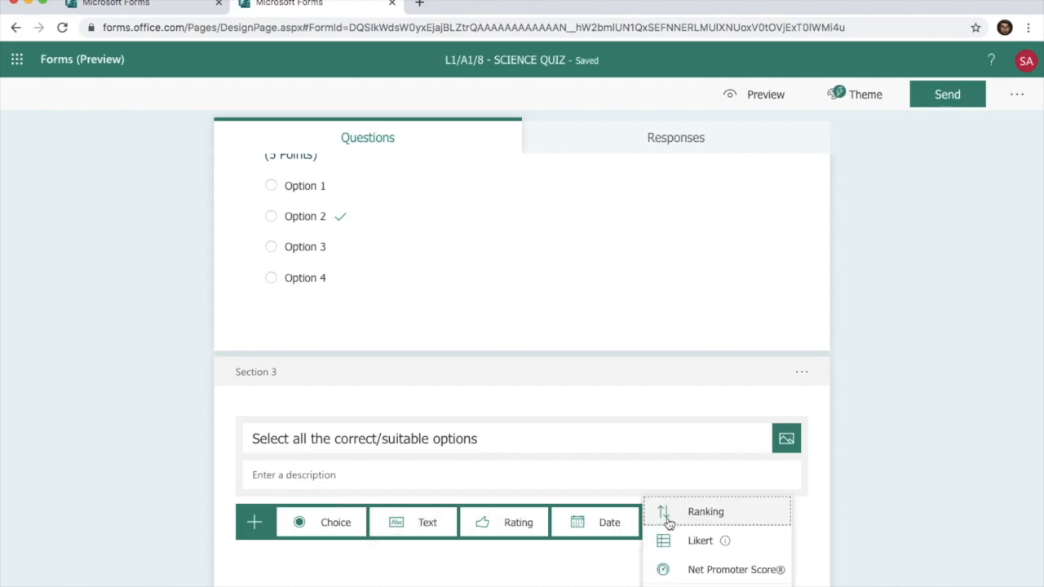
pyautogui.click(310, 523)
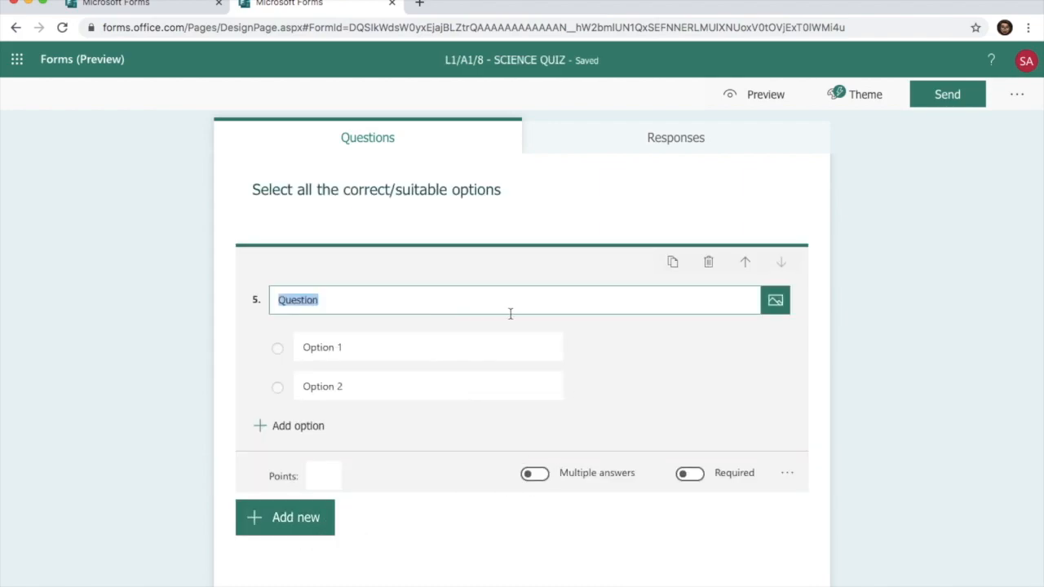
pyautogui.click(477, 302)
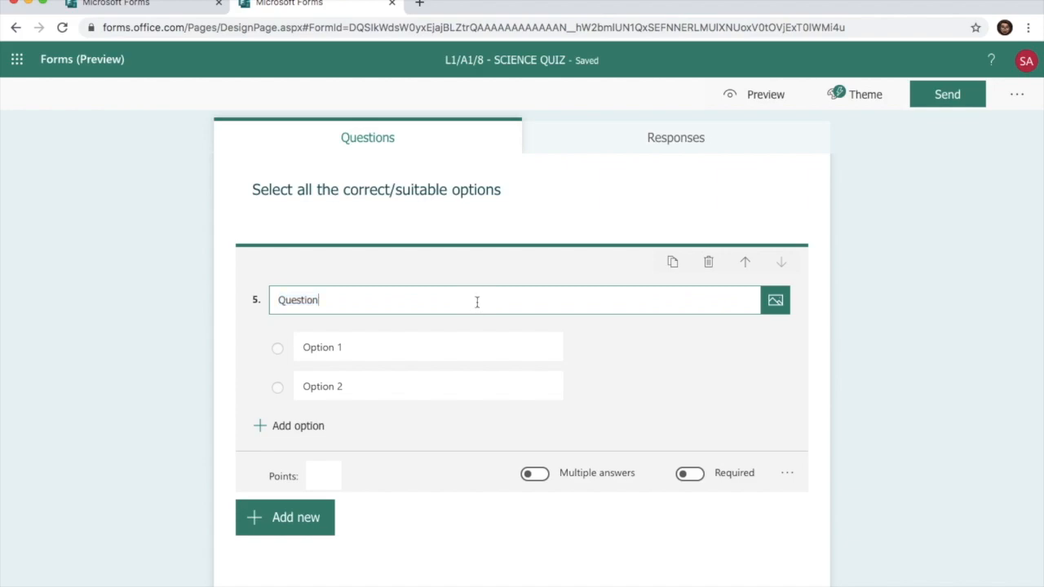
pyautogui.write('5')
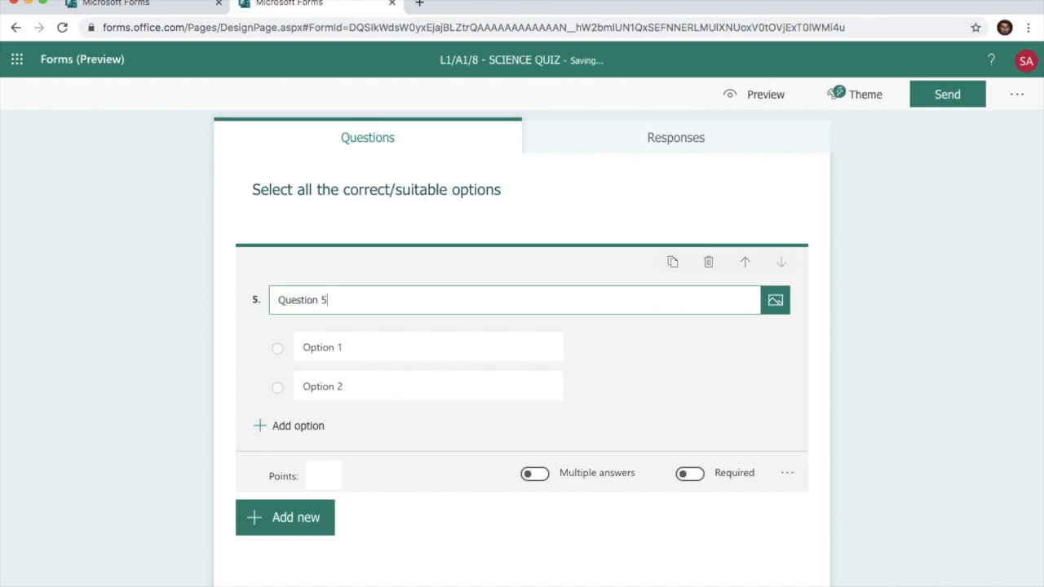
# Allow multiple answers for Question 5 and add a third and fourth option
pyautogui.click(537, 474)
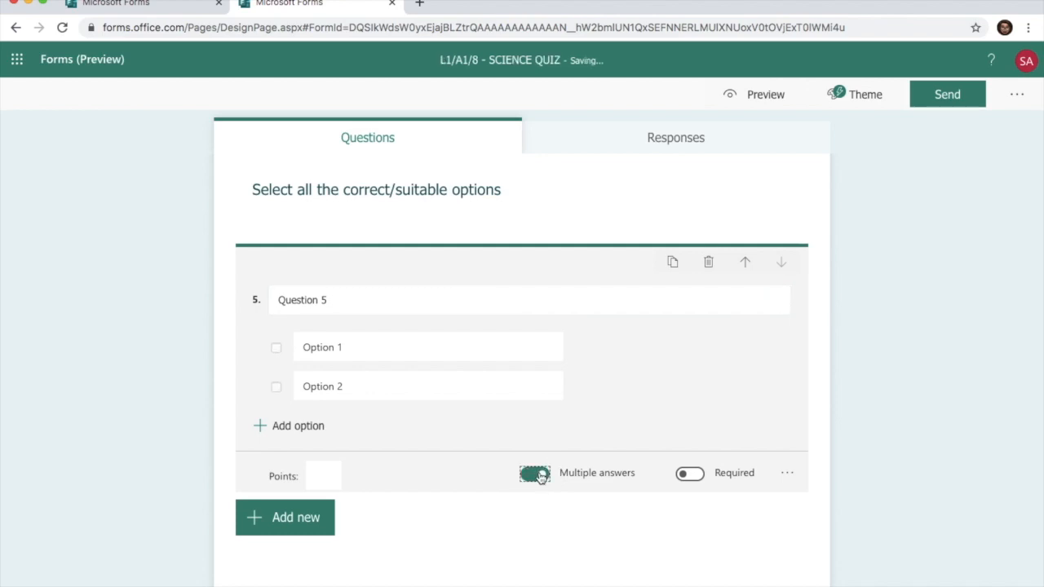
pyautogui.click(460, 389)
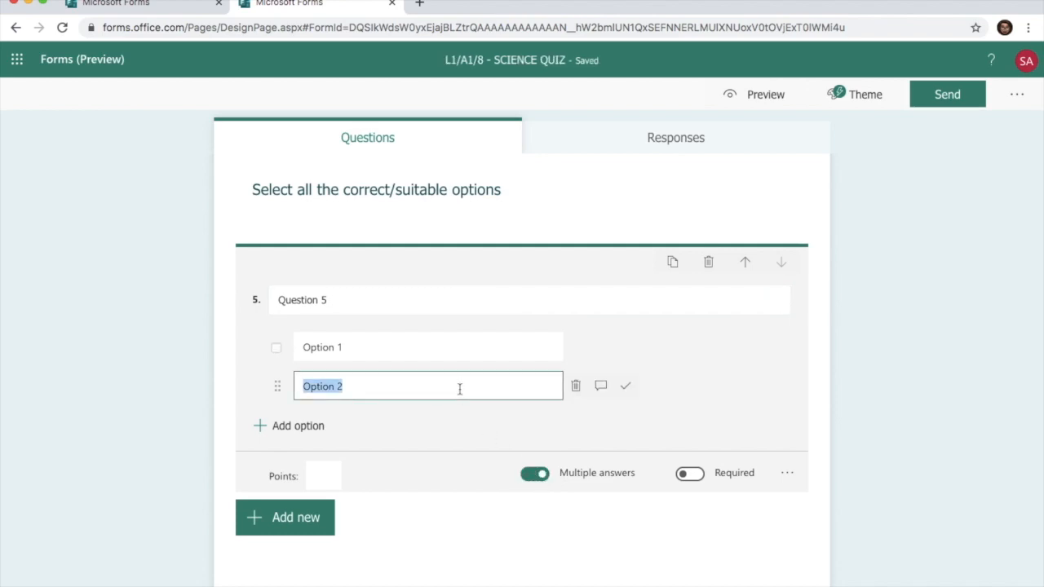
pyautogui.press('Return')
pyautogui.press('Return')
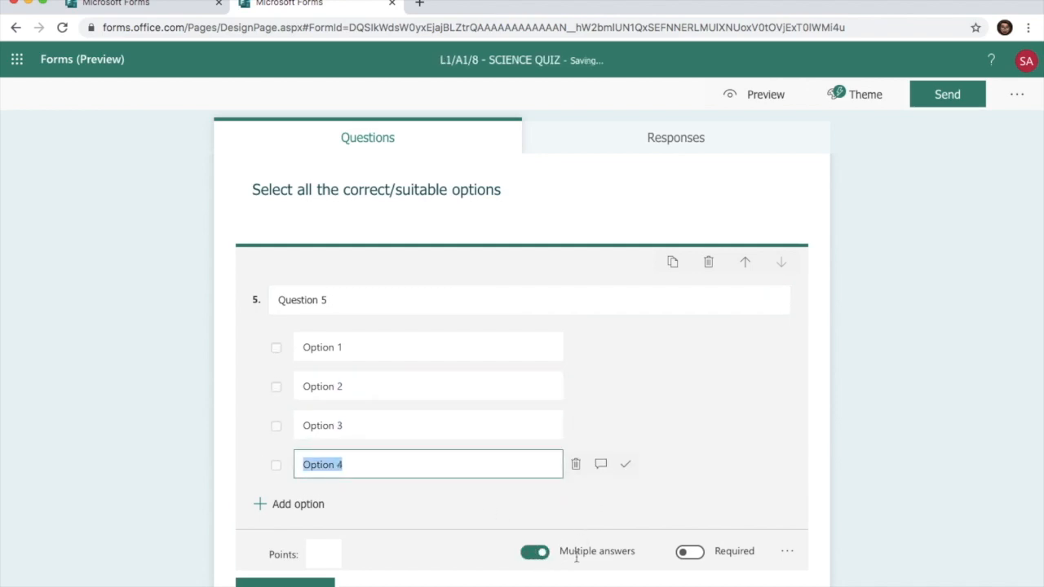
# Mark Option 2 and Option 4 of Question 5 as correct answers and make the question required
pyautogui.click(625, 388)
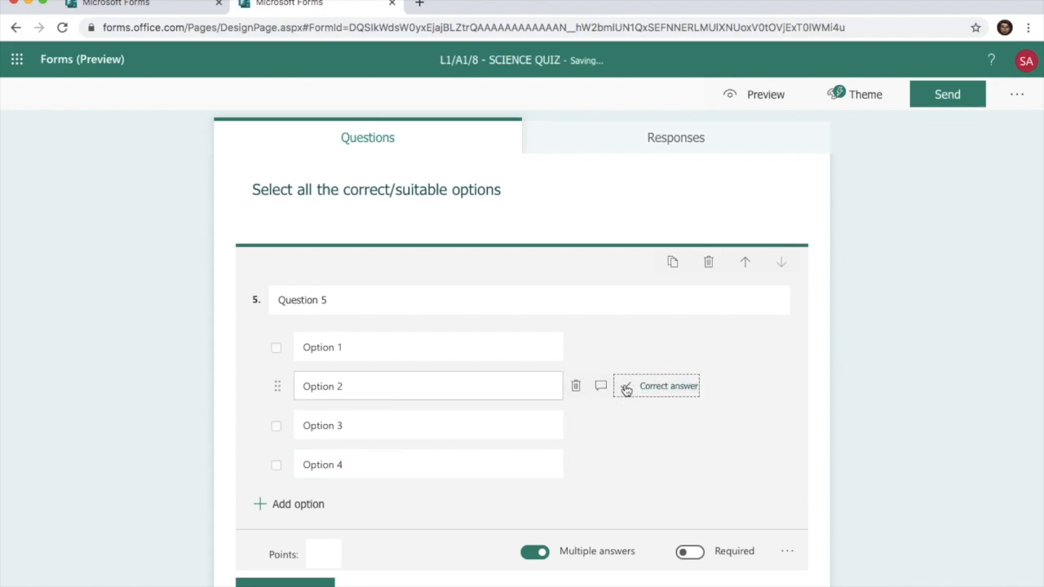
pyautogui.click(626, 464)
pyautogui.scroll(-2, 736, 486)
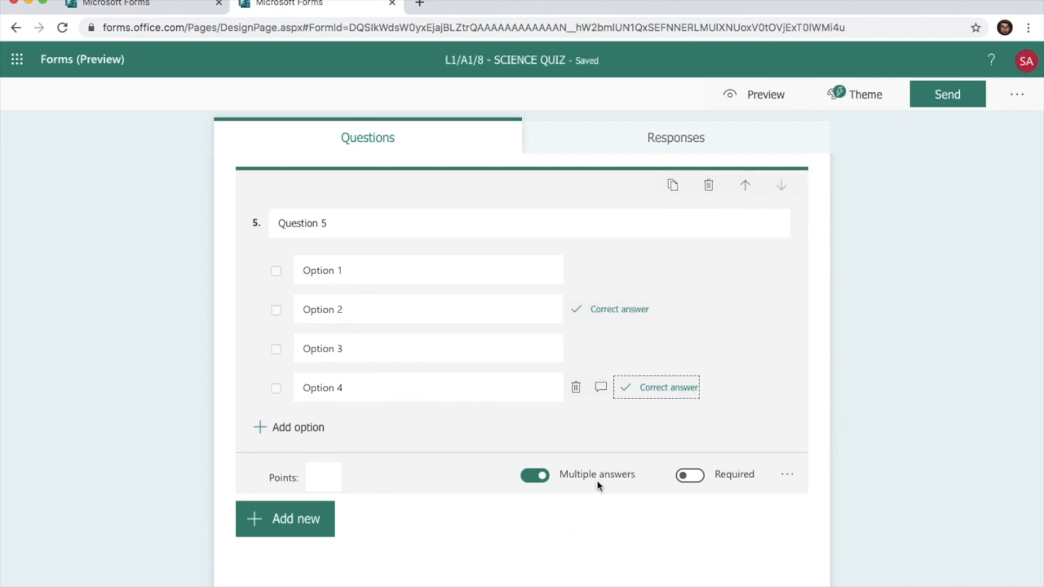
pyautogui.click(700, 481)
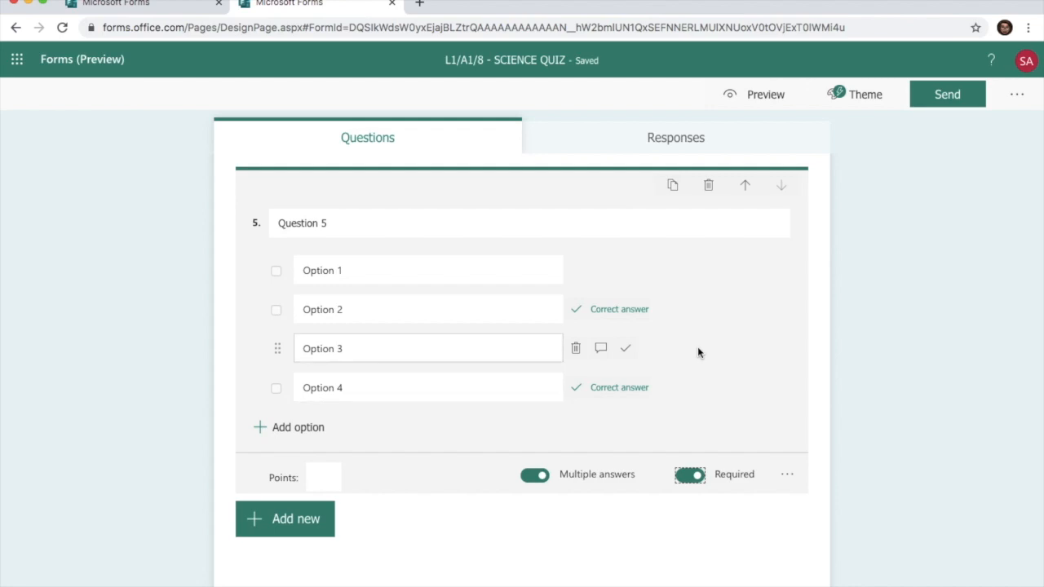
# Add a fifth option to Question 5
pyautogui.scroll(1, 698, 349)
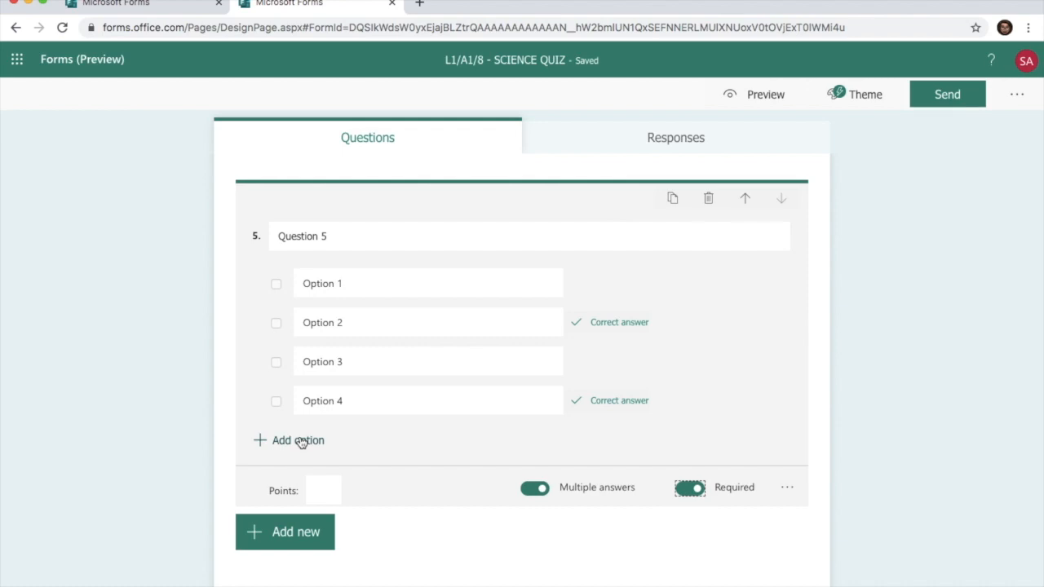
pyautogui.click(349, 400)
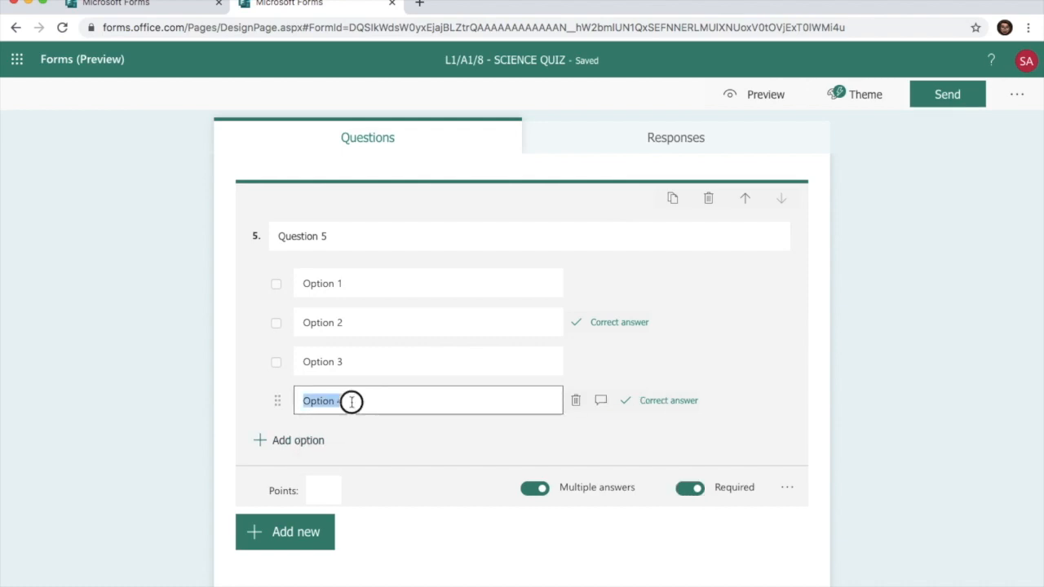
pyautogui.press('Return')
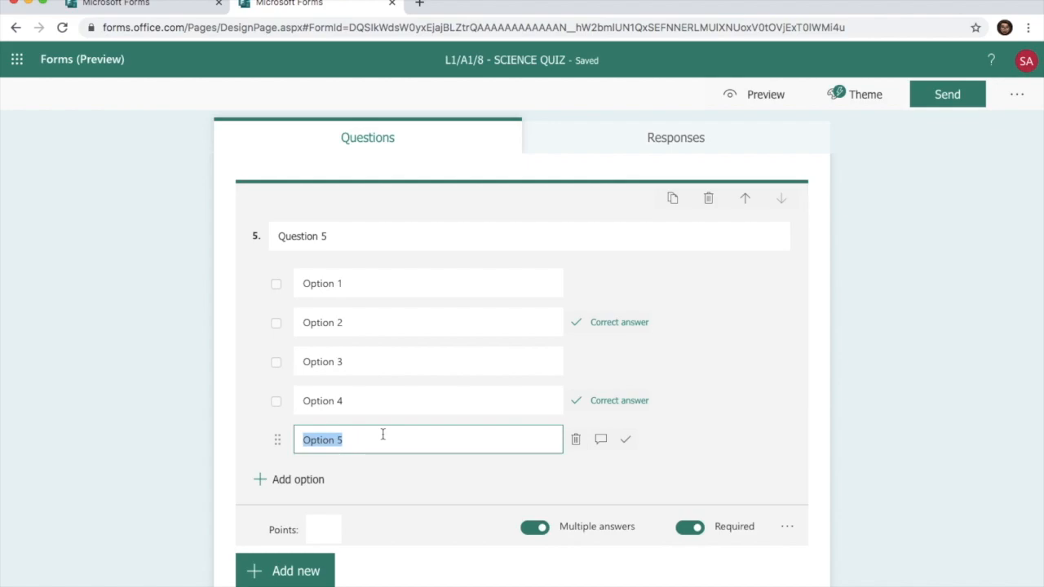
pyautogui.write('Do')
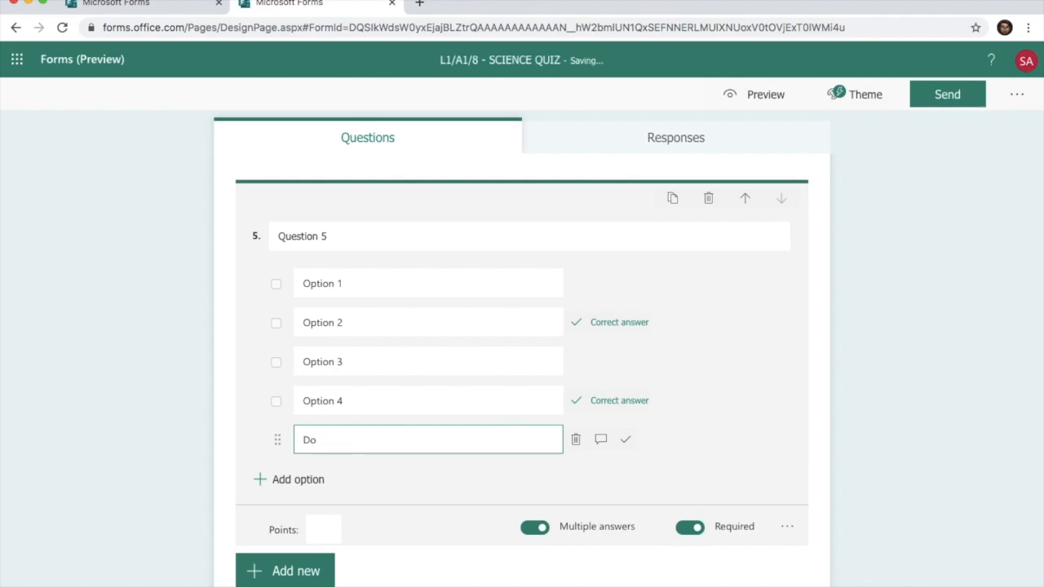
pyautogui.press('BackSpace')
pyautogui.write('Dont Know')
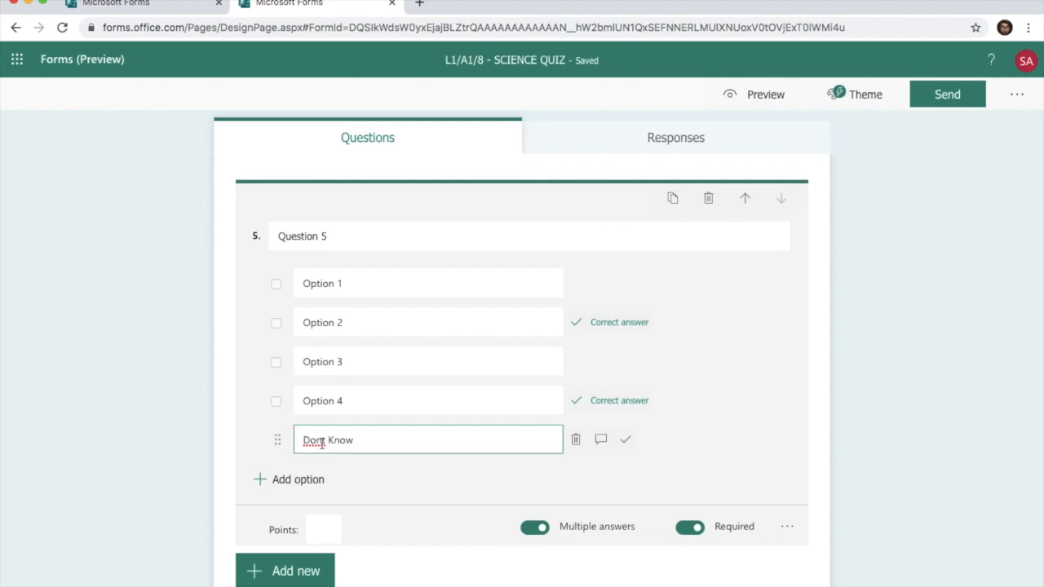
pyautogui.press('BackSpace')
pyautogui.press('BackSpace')
pyautogui.press('BackSpace')
pyautogui.press('BackSpace')
pyautogui.press('BackSpace')
pyautogui.press('BackSpace')
pyautogui.press('BackSpace')
pyautogui.press('BackSpace')
pyautogui.press('BackSpace')
pyautogui.press('BackSpace')
# Name the fifth option of Question 5 "Not sure" and finish editing the question
pyautogui.write('Not su')
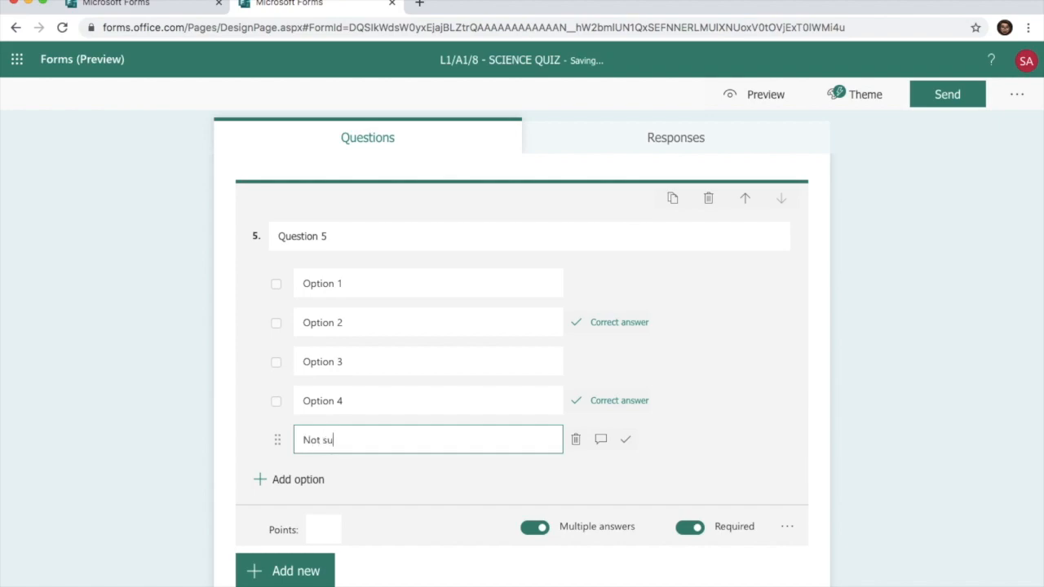
pyautogui.write('re')
pyautogui.click(926, 381)
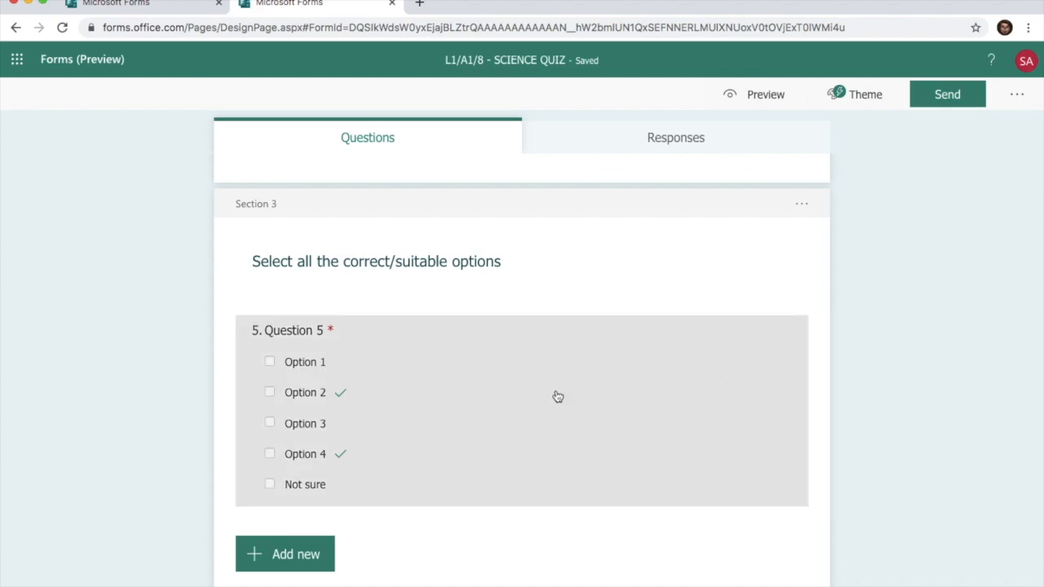
# Reopen Question 5 for editing and assign it 5 points
pyautogui.click(408, 410)
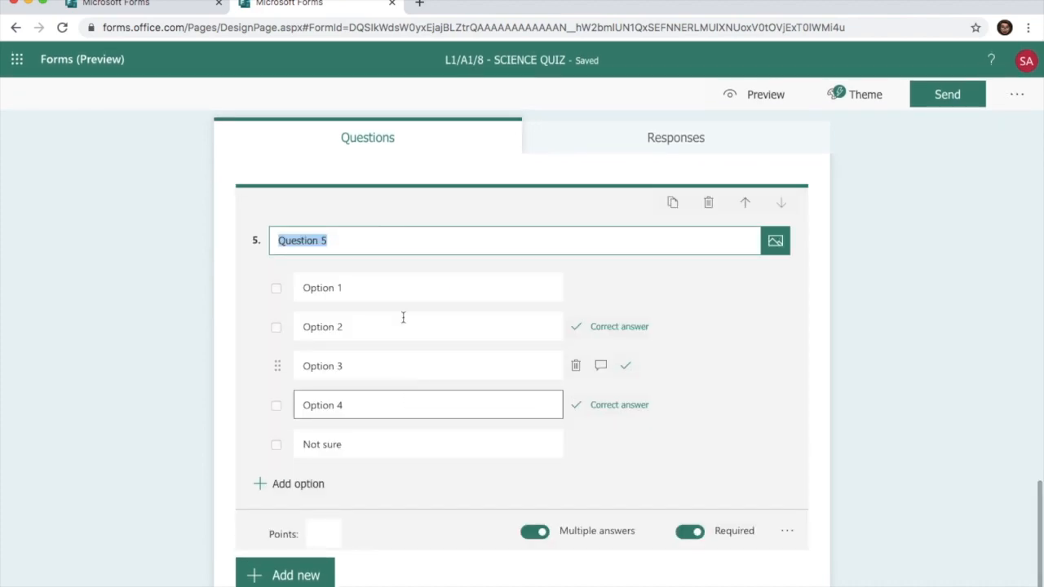
pyautogui.click(329, 535)
pyautogui.write('5')
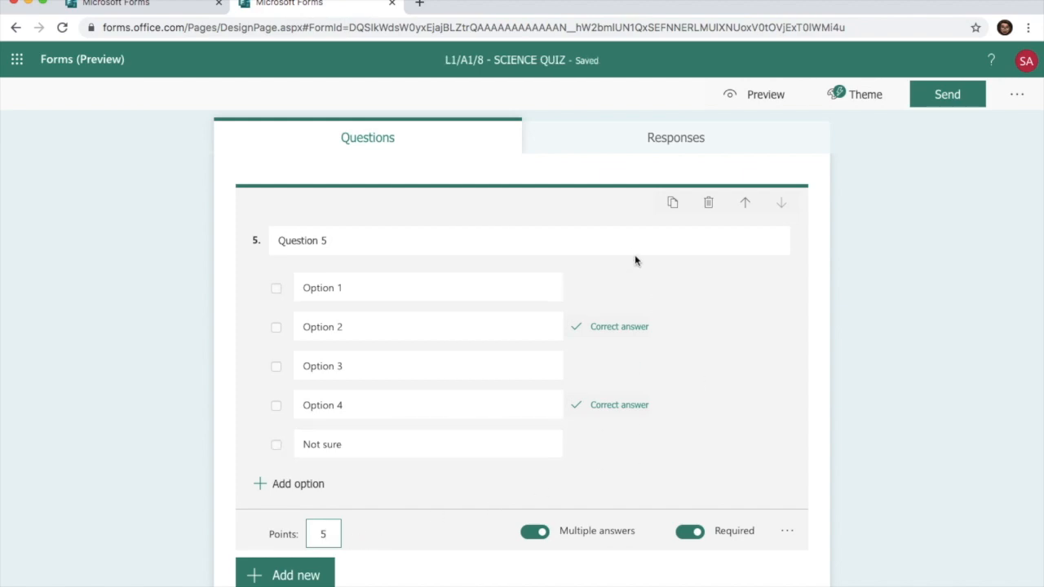
pyautogui.scroll(-1, 817, 359)
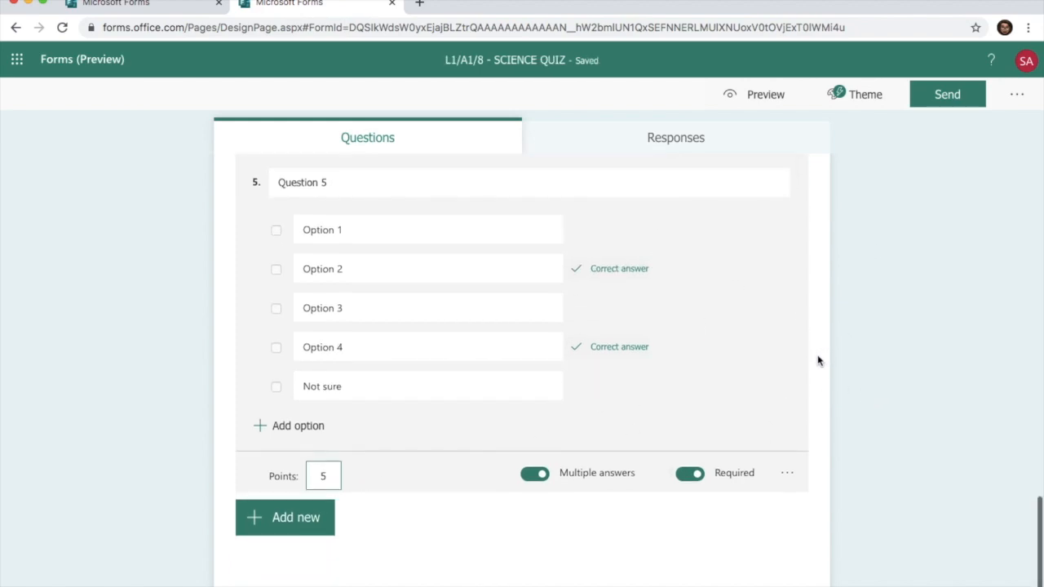
pyautogui.click(816, 518)
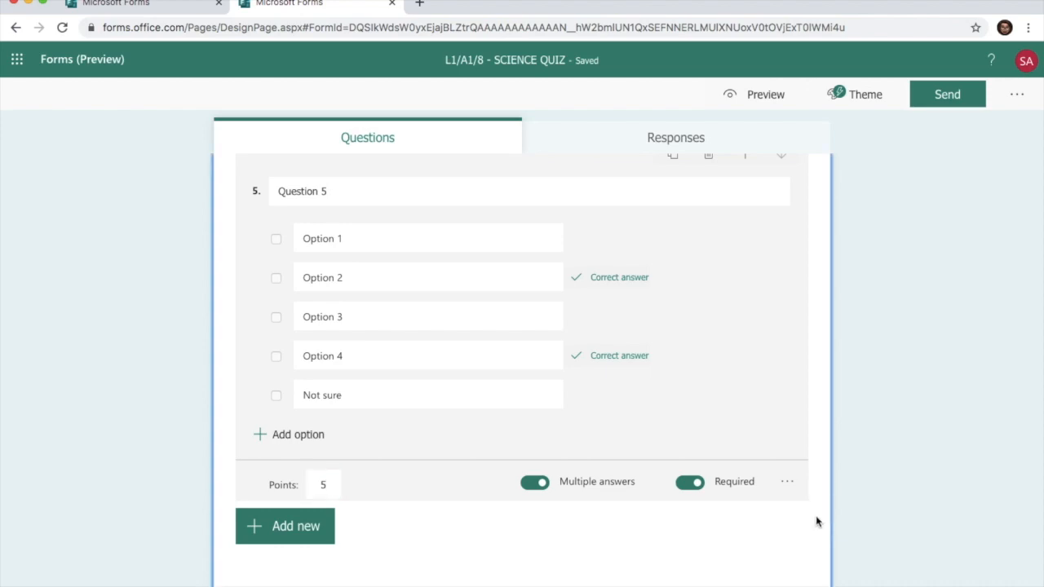
pyautogui.click(321, 545)
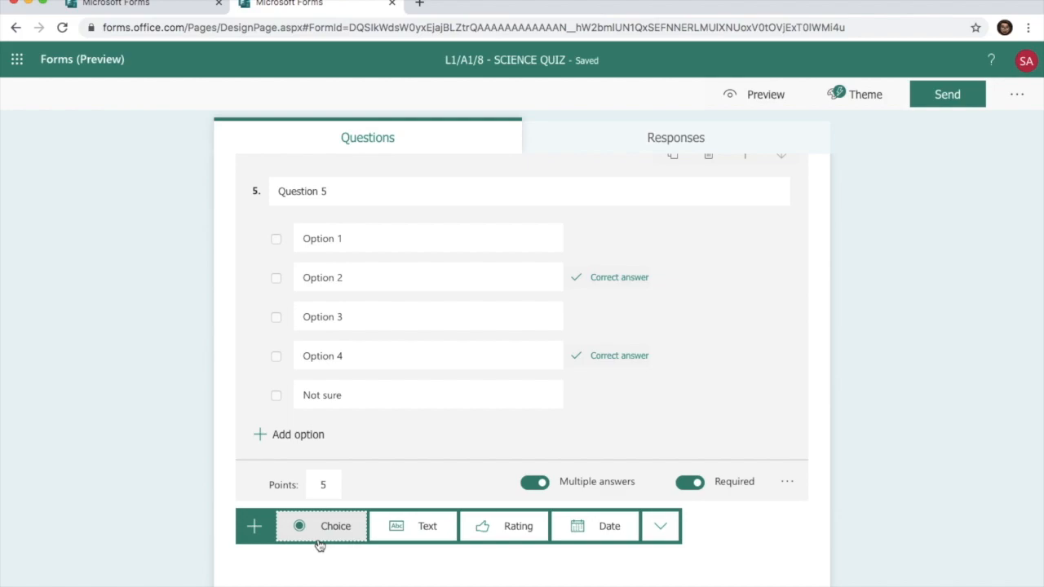
pyautogui.click(668, 531)
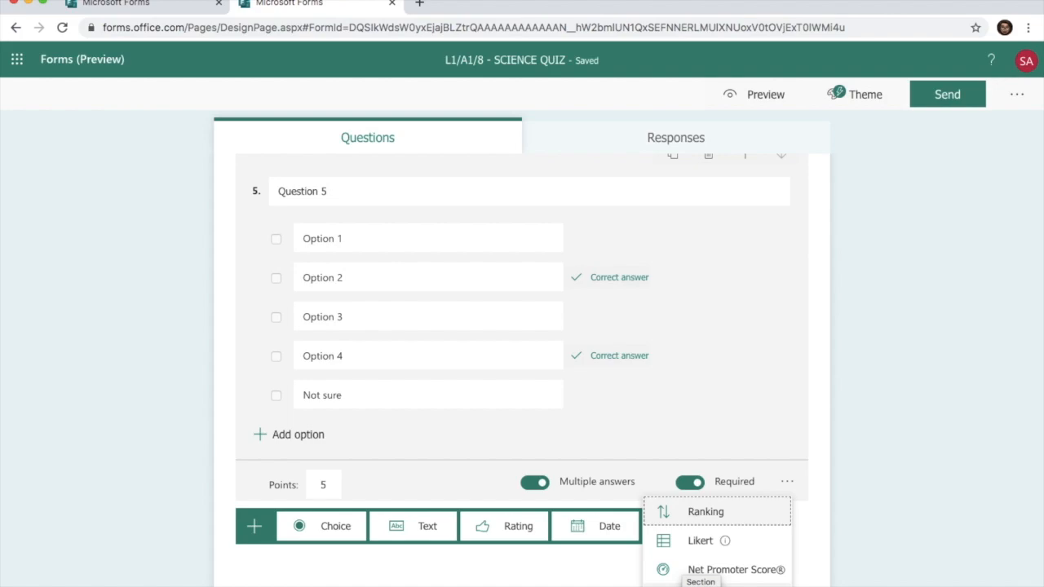
pyautogui.click(701, 581)
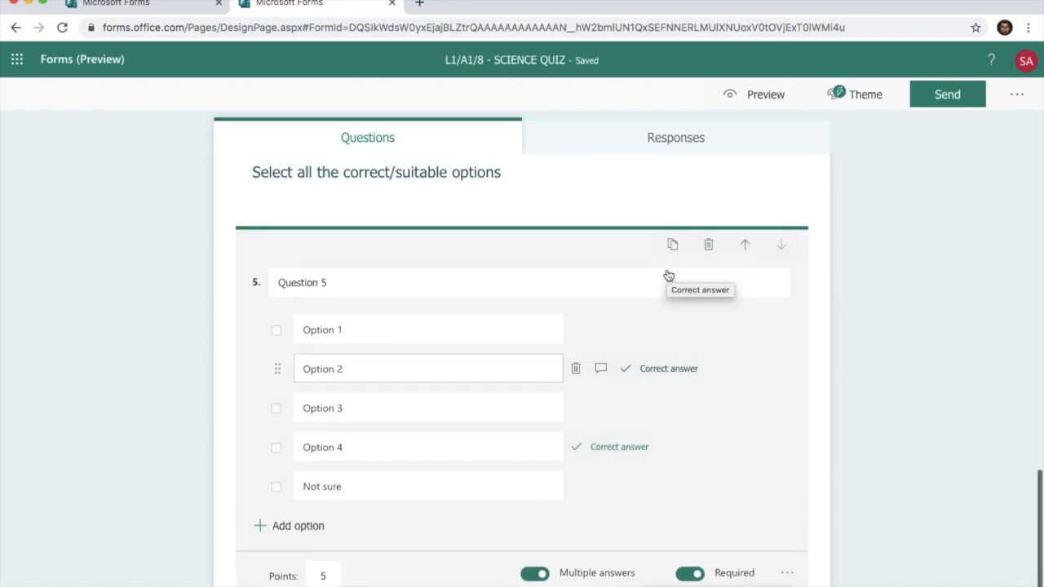
pyautogui.scroll(10, 667, 275)
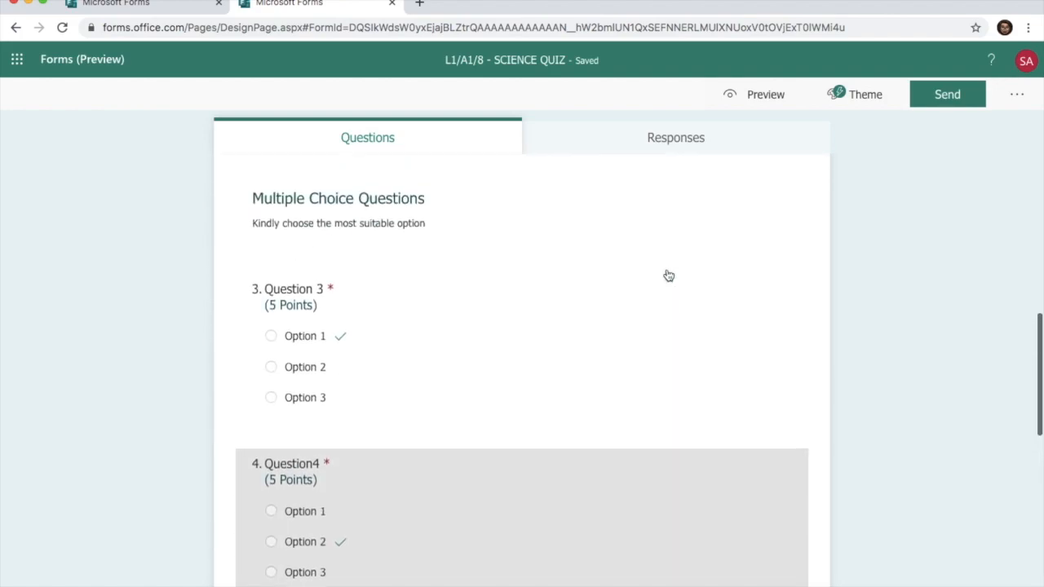
pyautogui.scroll(2, 667, 275)
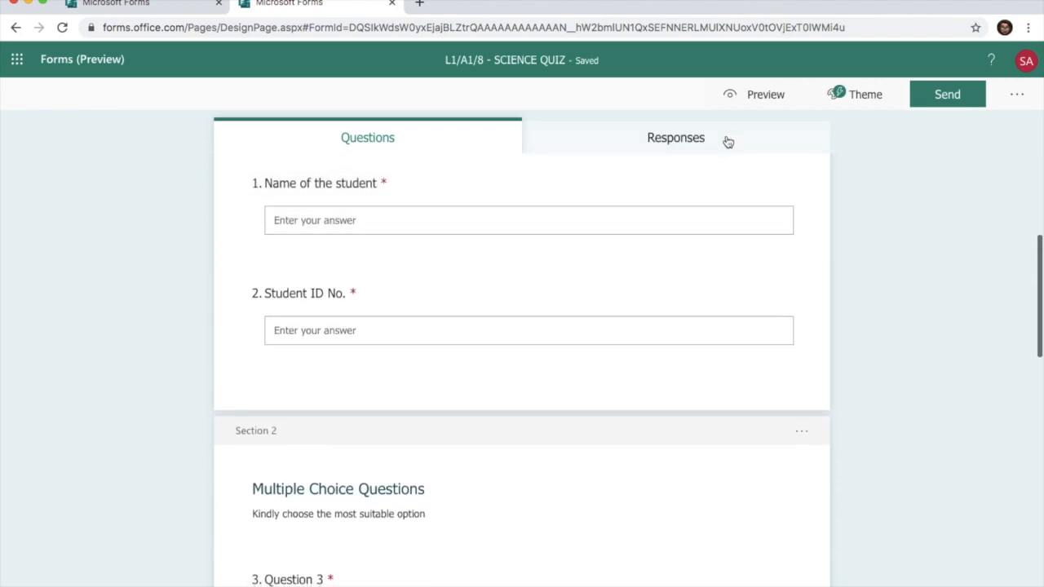
# Preview the quiz in the mobile layout and try to advance past Personal Information with the required fields empty
pyautogui.click(739, 101)
pyautogui.scroll(-2, 736, 349)
pyautogui.scroll(2, 736, 350)
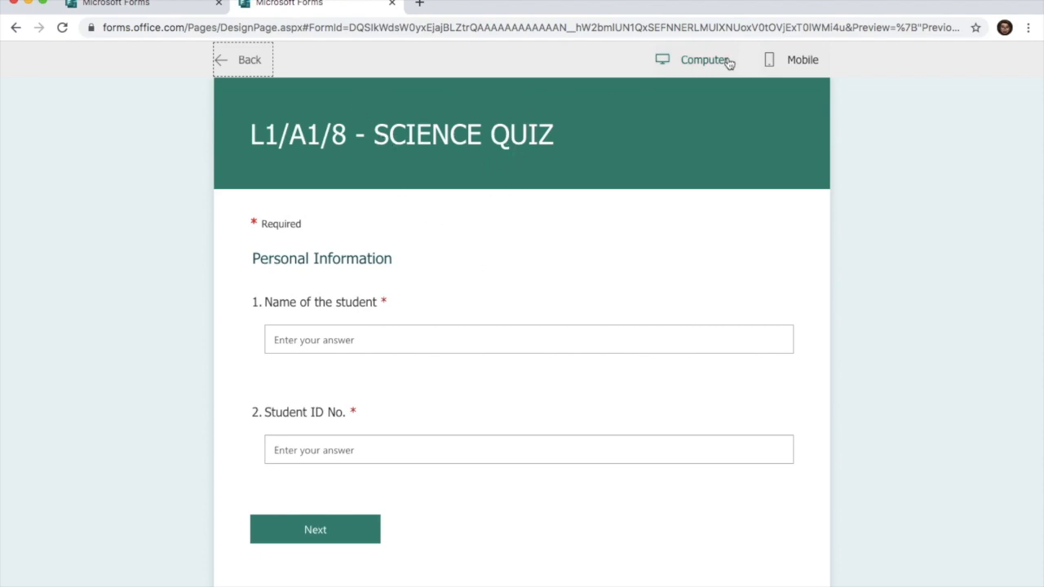
pyautogui.click(800, 62)
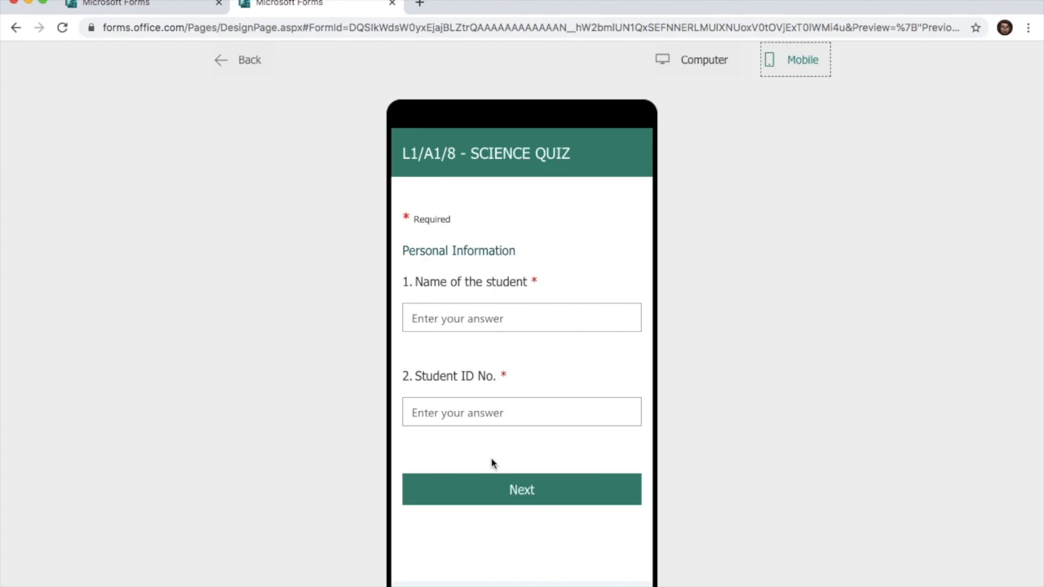
pyautogui.click(523, 494)
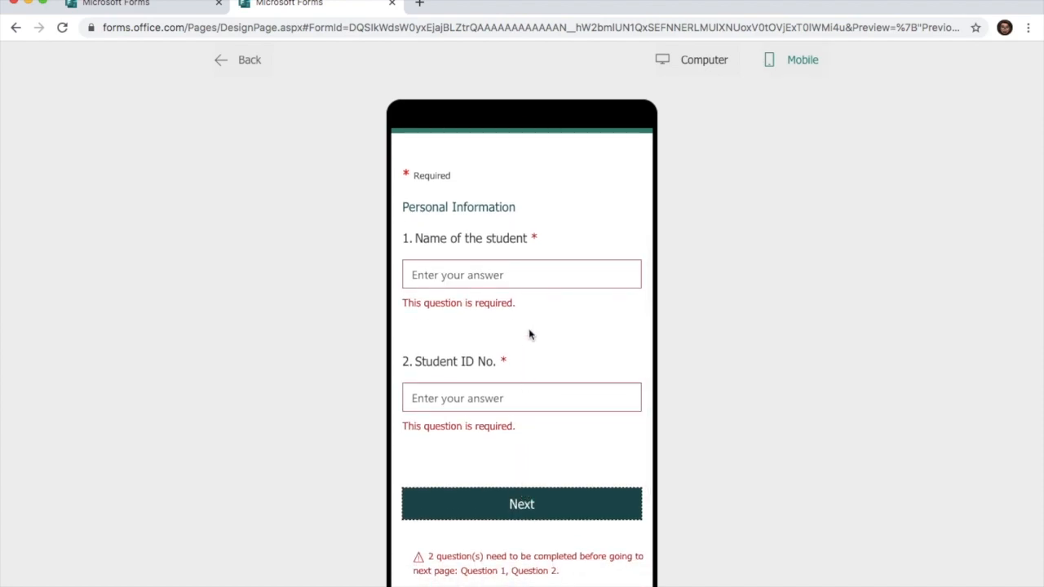
pyautogui.scroll(-3, 543, 473)
pyautogui.scroll(3, 543, 473)
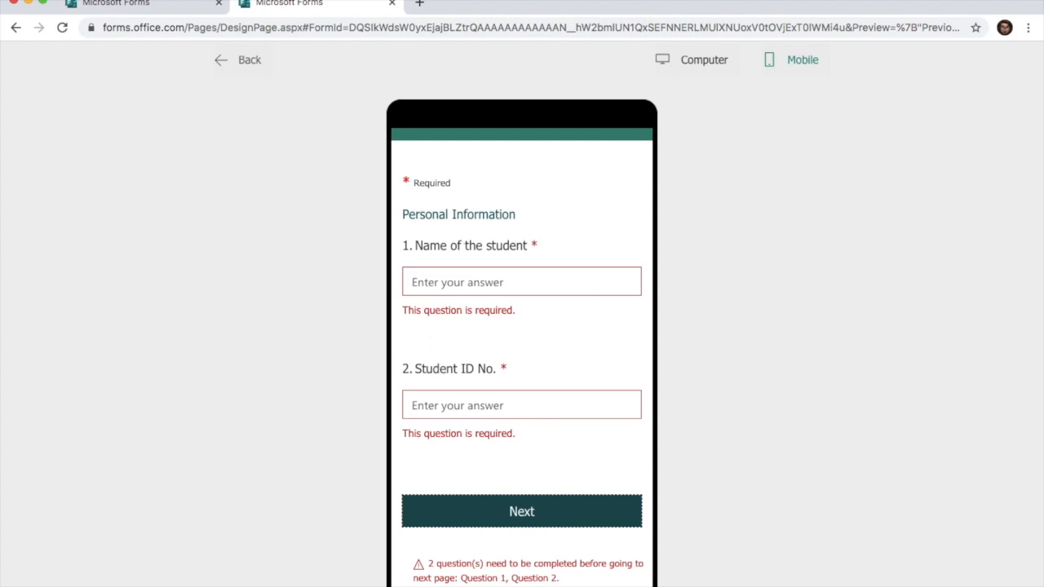
# Check the Personal Information page in the computer preview and return to the question editor
pyautogui.click(705, 70)
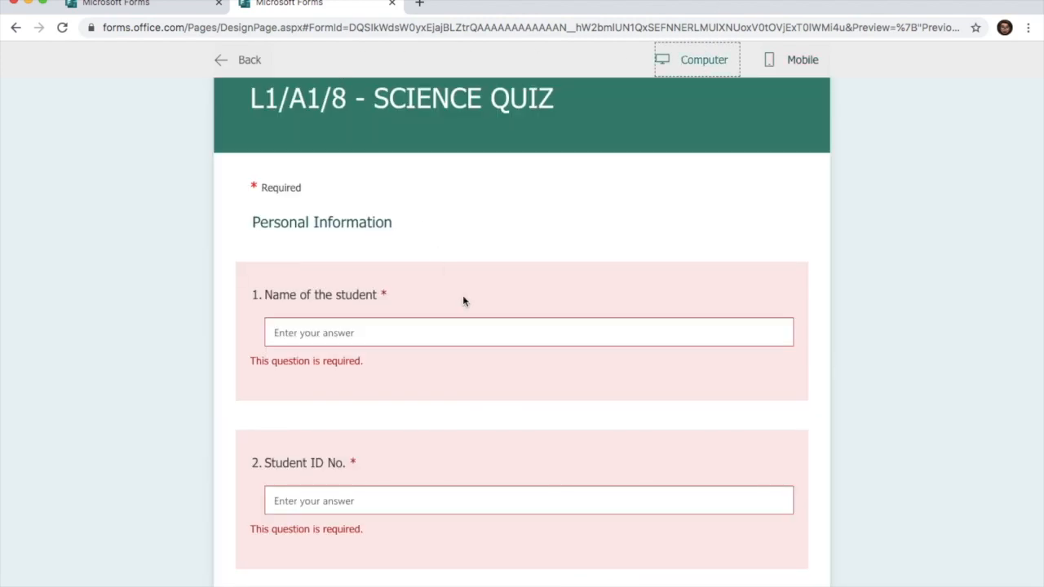
pyautogui.scroll(-3, 463, 300)
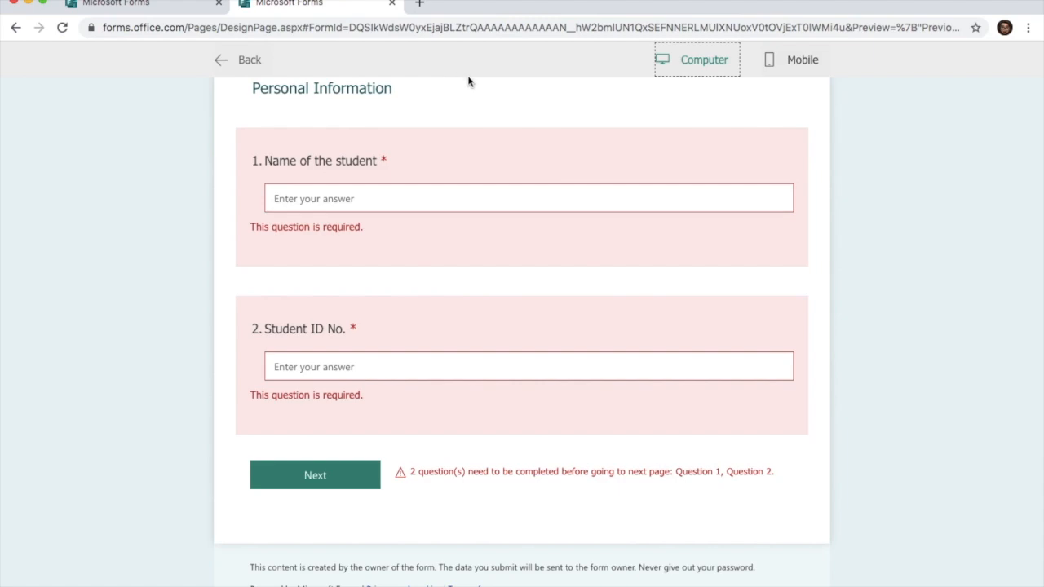
pyautogui.click(234, 69)
# Add a Ranking question after Question 5
pyautogui.scroll(-10, 417, 343)
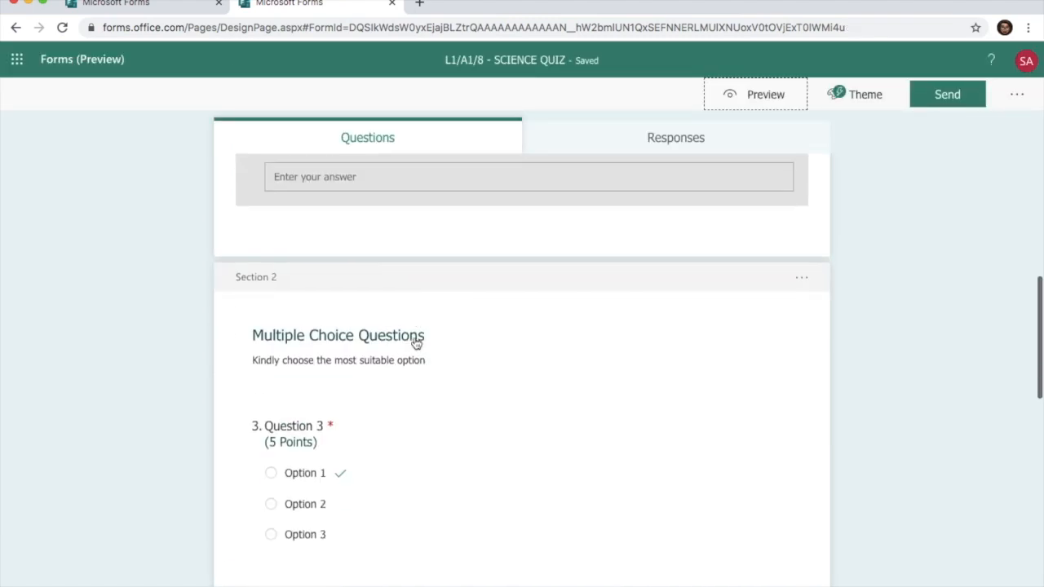
pyautogui.scroll(-6, 416, 343)
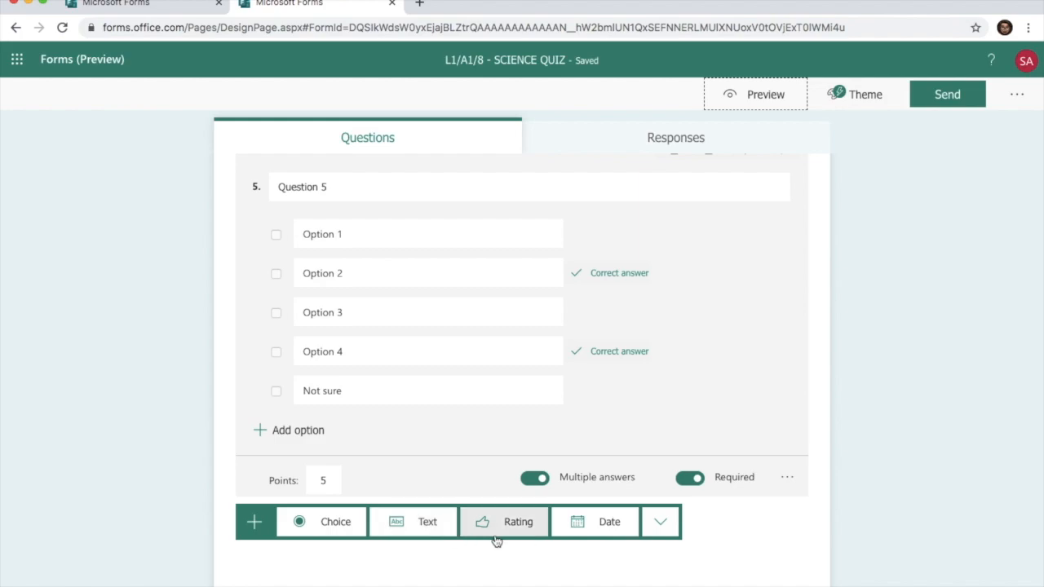
pyautogui.click(667, 527)
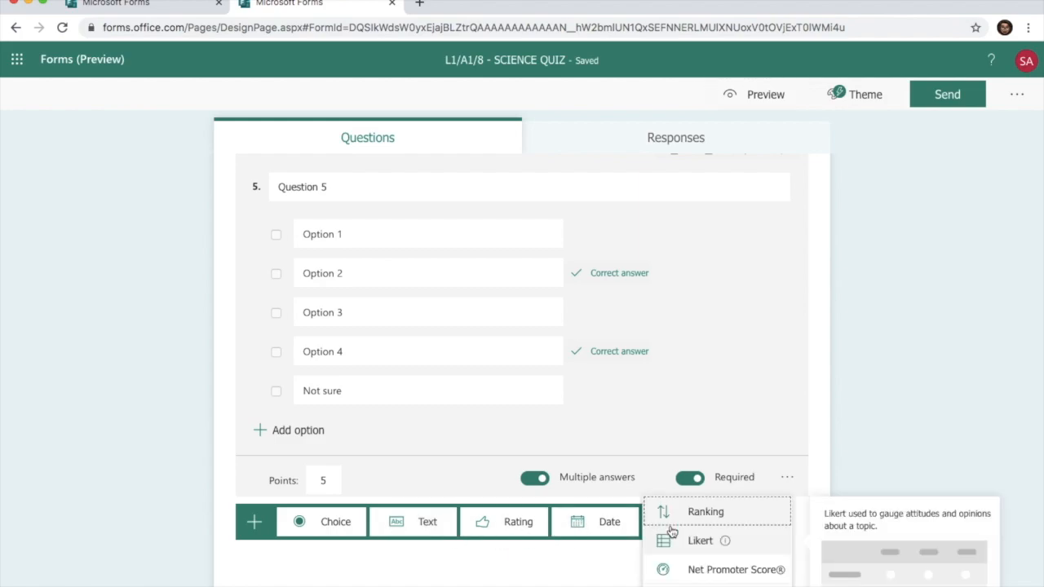
pyautogui.click(669, 512)
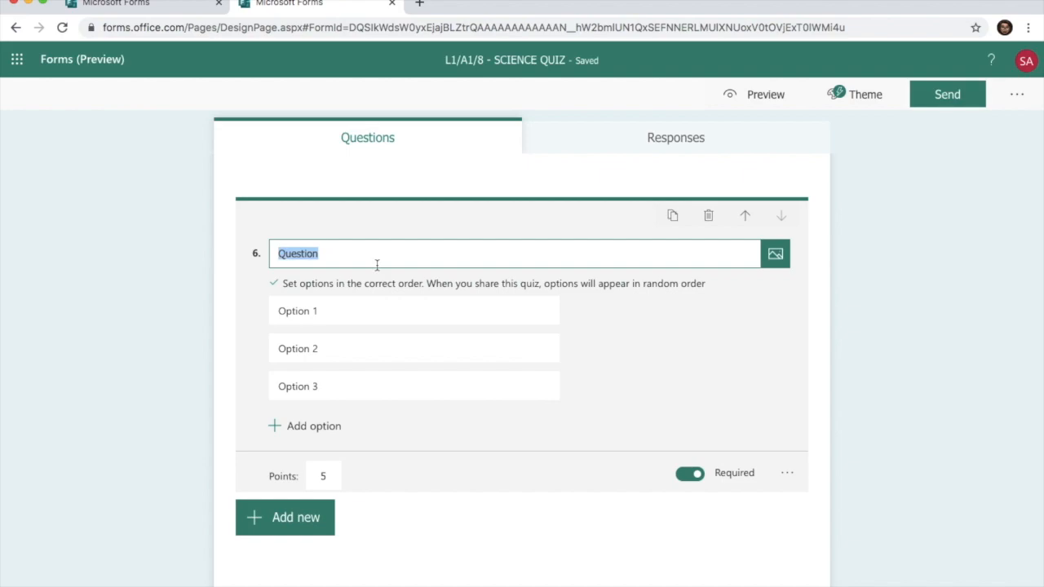
# Title the ranking question "Rearrange the following in increasing order of steps"
pyautogui.write('Readdr')
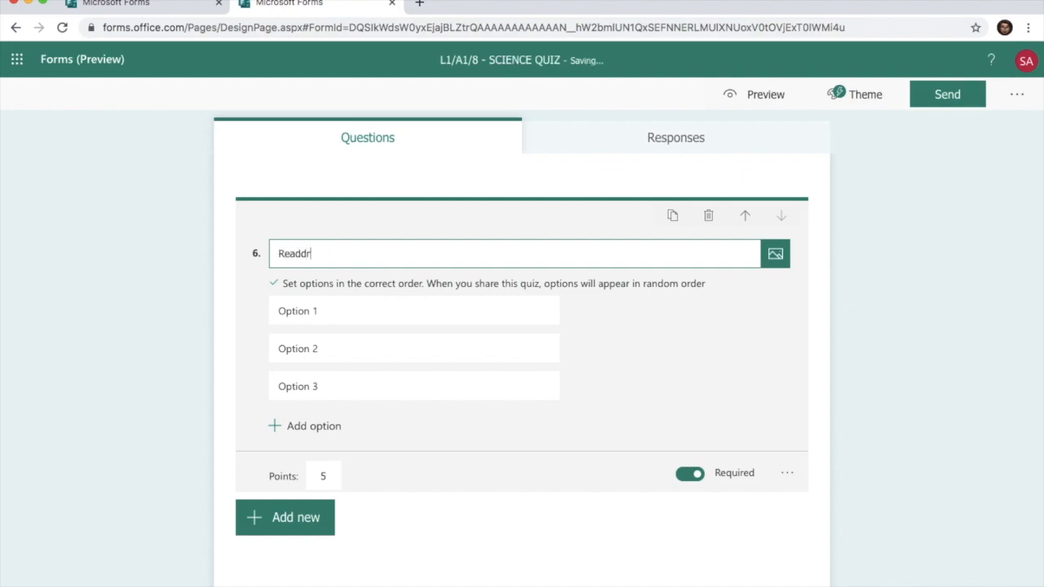
pyautogui.press('BackSpace')
pyautogui.press('BackSpace')
pyautogui.press('BackSpace')
pyautogui.write('rrange the following in a wa')
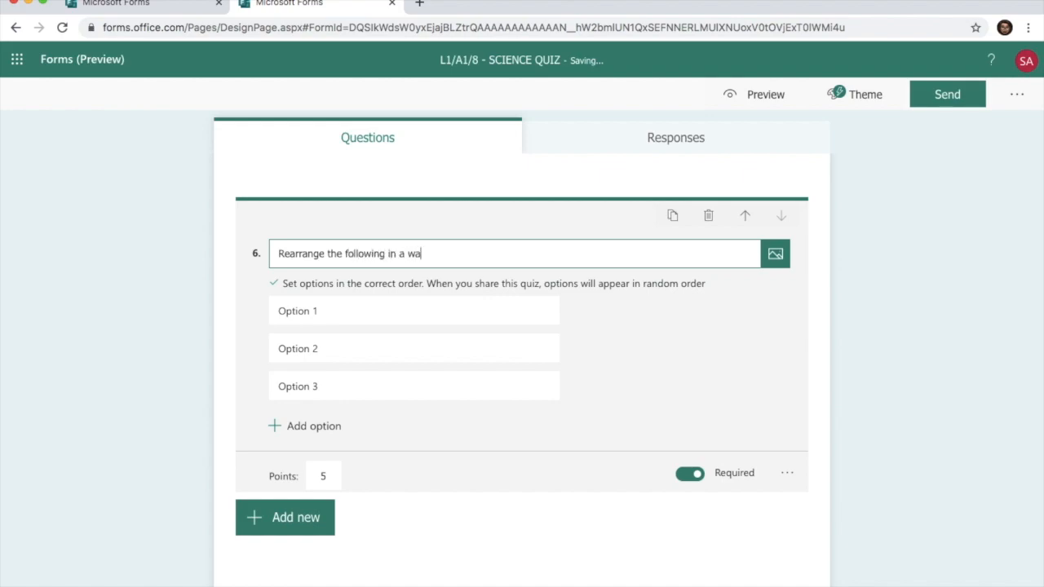
pyautogui.write('y that ')
pyautogui.write('the')
pyautogui.press('BackSpace')
pyautogui.press('BackSpace')
pyautogui.press('BackSpace')
pyautogui.press('BackSpace')
pyautogui.press('BackSpace')
pyautogui.press('BackSpace')
pyautogui.press('BackSpace')
pyautogui.press('BackSpace')
pyautogui.press('BackSpace')
pyautogui.press('BackSpace')
pyautogui.press('BackSpace')
pyautogui.press('BackSpace')
pyautogui.press('BackSpace')
pyautogui.write('increasing order of step')
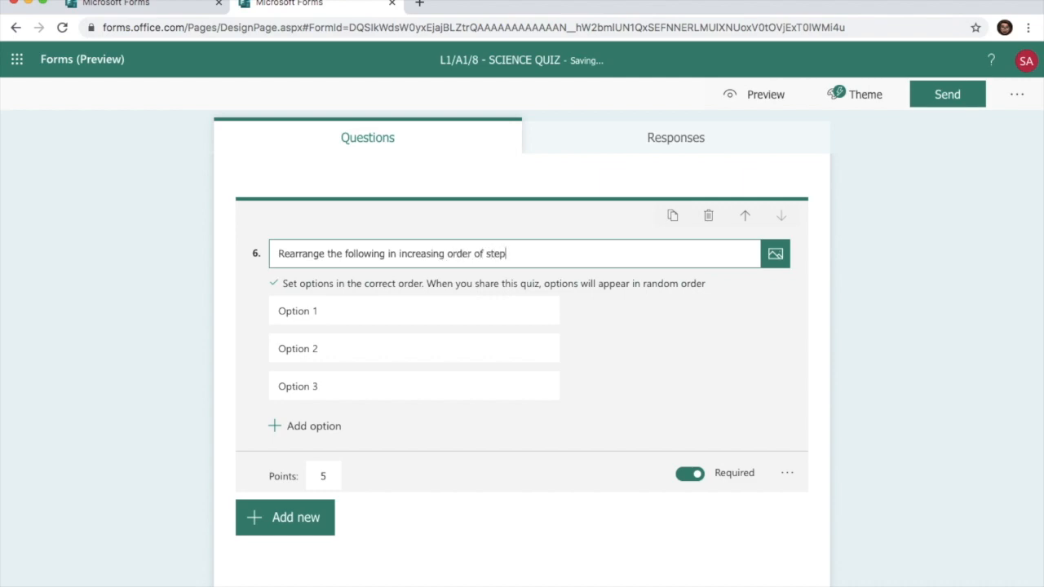
pyautogui.write('s')
# Examine the ranking question's option fields and settings and compare them with the correct-answer marking in Question 5
pyautogui.click(357, 310)
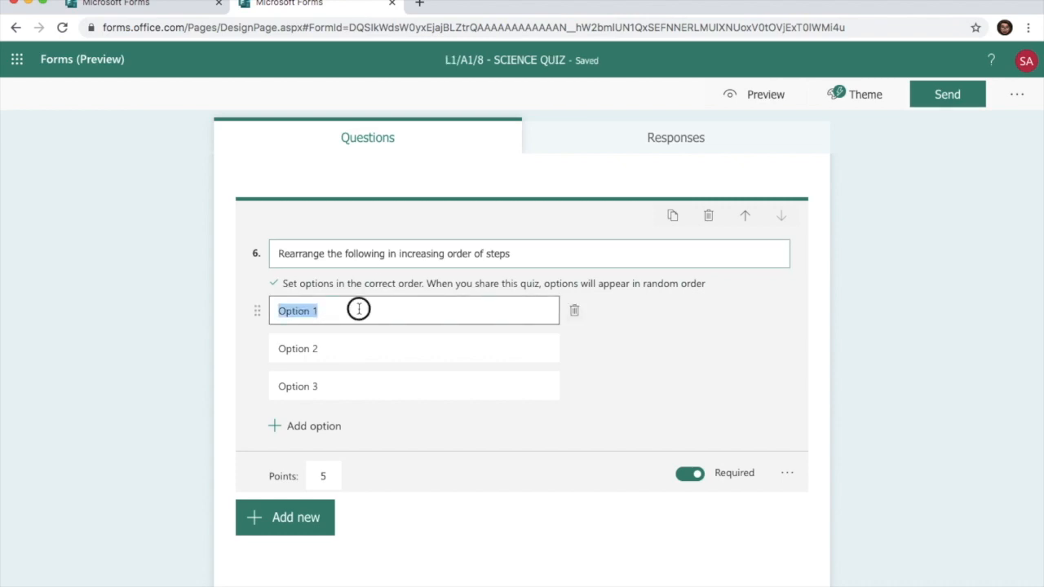
pyautogui.click(362, 355)
pyautogui.click(364, 384)
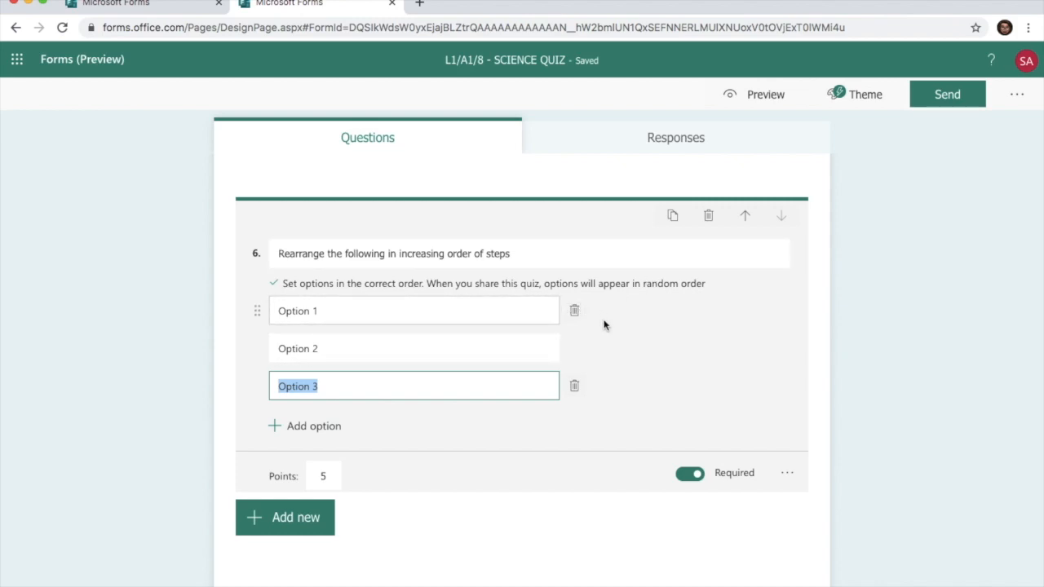
pyautogui.scroll(4, 594, 313)
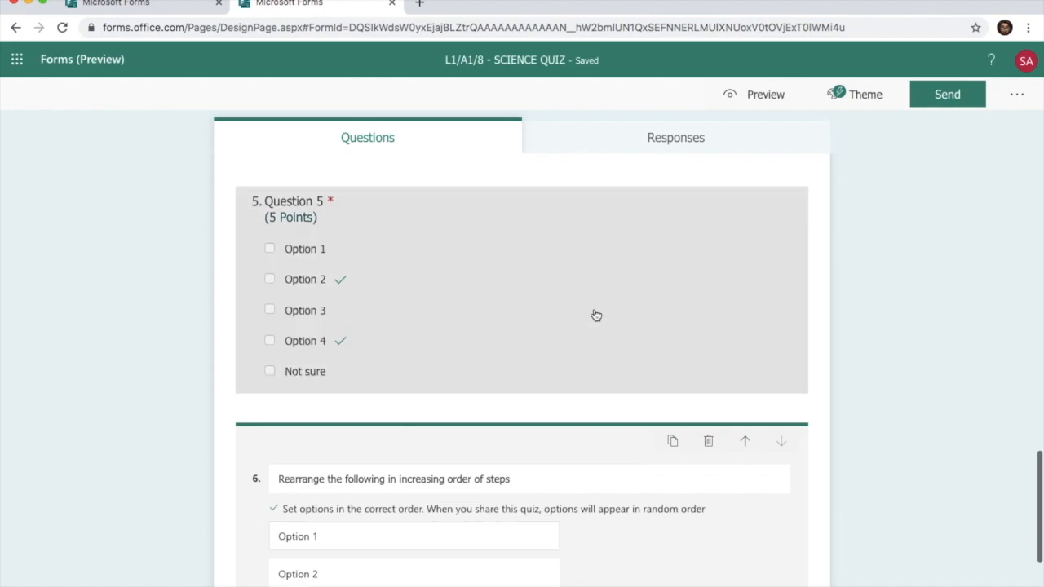
pyautogui.click(594, 314)
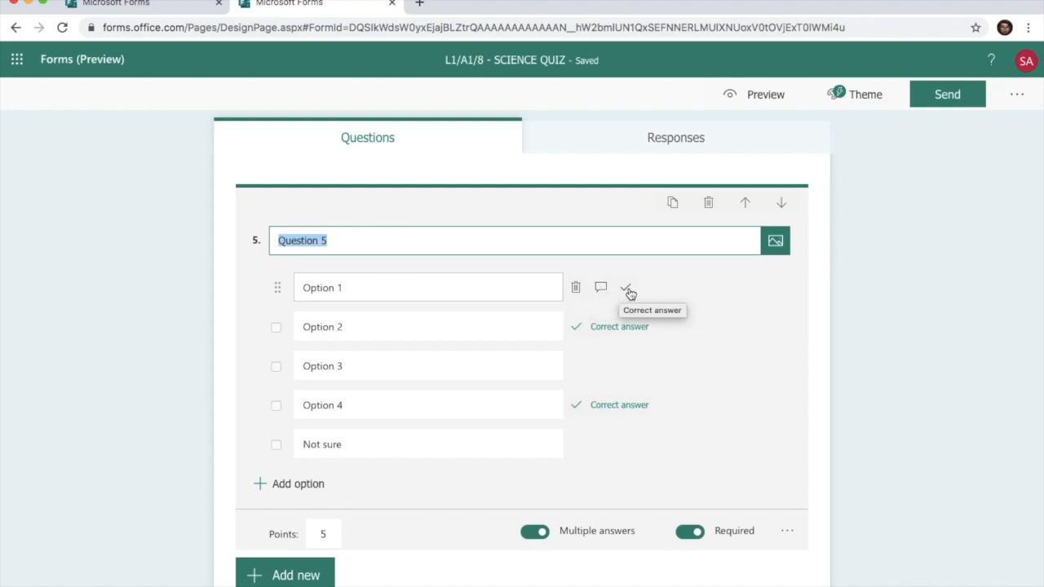
pyautogui.scroll(-1, 582, 448)
pyautogui.scroll(-3, 581, 449)
pyautogui.click(579, 445)
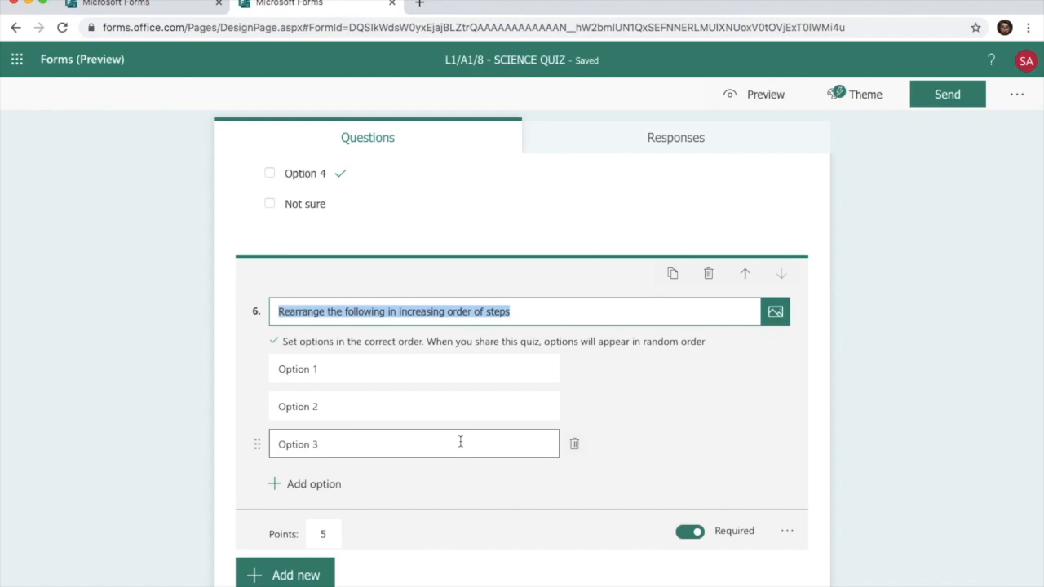
pyautogui.scroll(2, 460, 441)
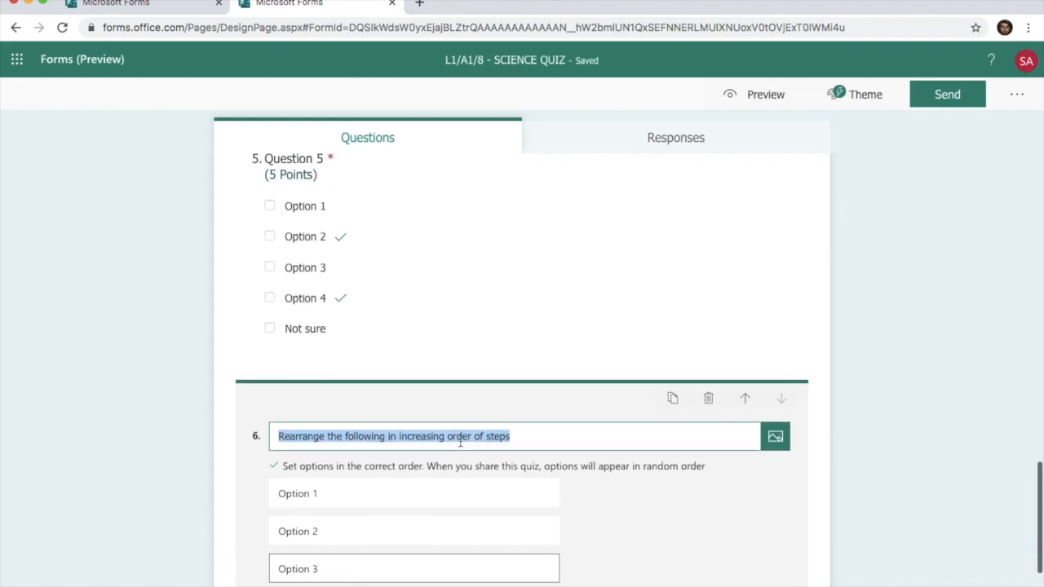
pyautogui.scroll(-1, 460, 441)
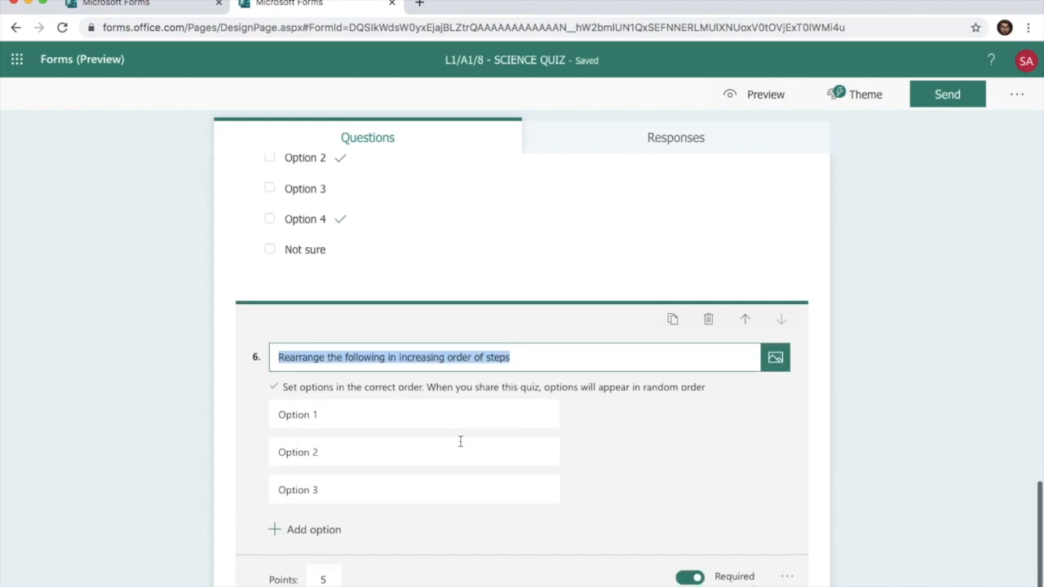
pyautogui.click(457, 484)
pyautogui.click(637, 468)
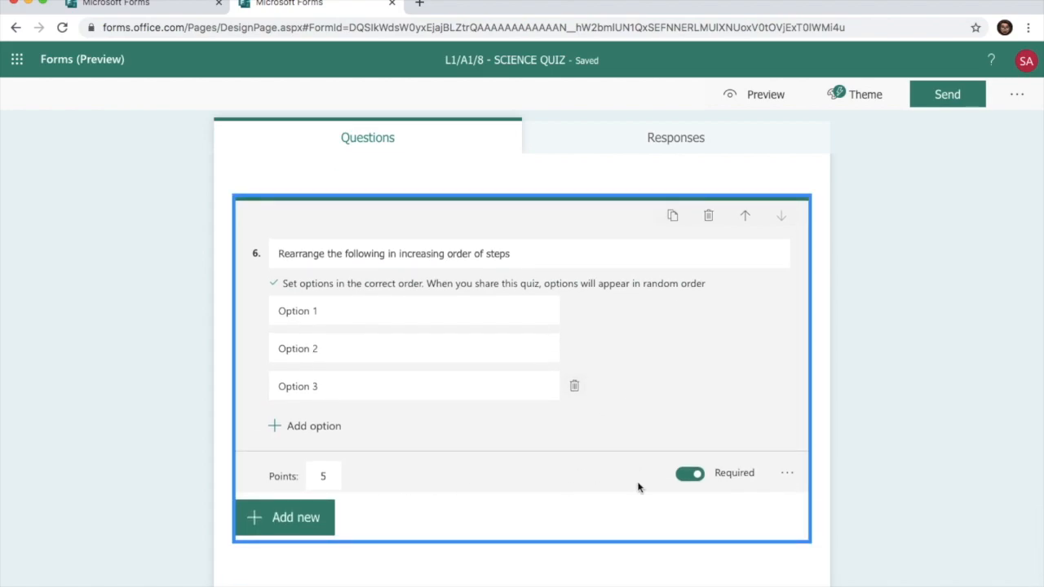
pyautogui.click(785, 476)
pyautogui.click(742, 522)
# Reorder the options of Question 5, moving Option 2 below Option 4 and "Not sure" above Option 1, and finish editing the question
pyautogui.scroll(4, 696, 372)
pyautogui.click(591, 367)
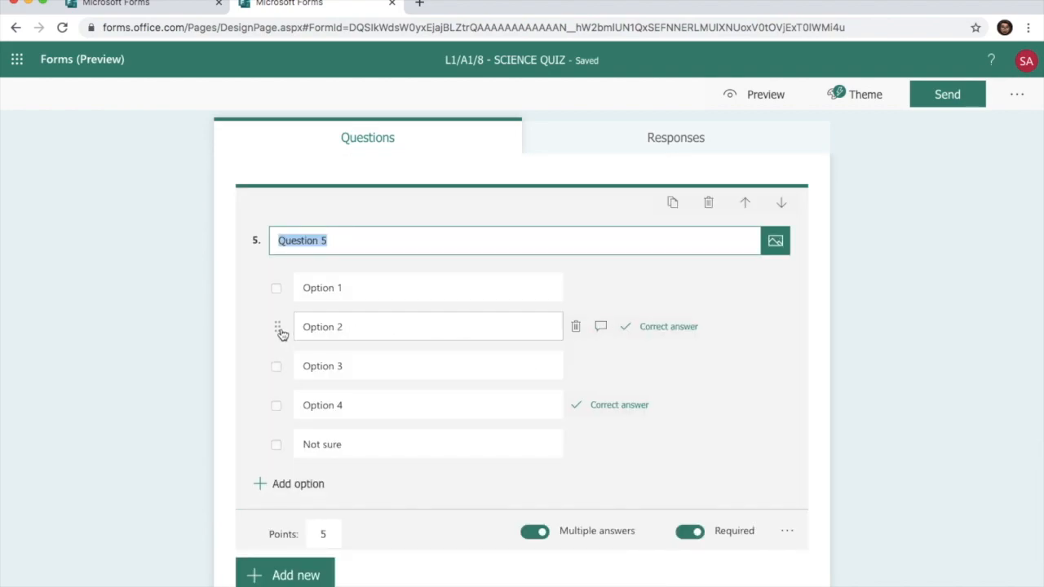
pyautogui.moveTo(282, 335); pyautogui.dragTo(275, 400)
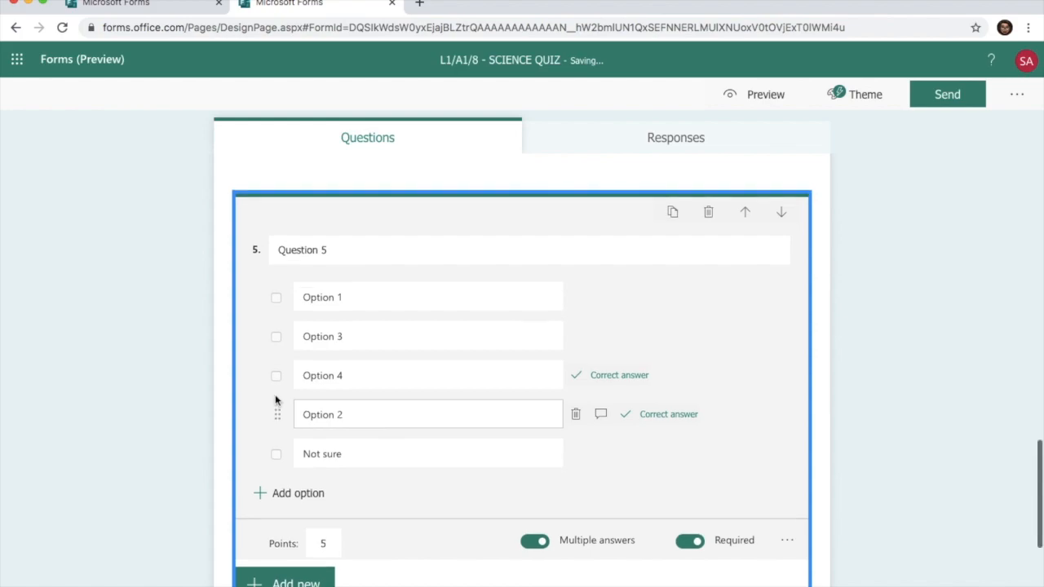
pyautogui.moveTo(278, 461); pyautogui.dragTo(274, 338)
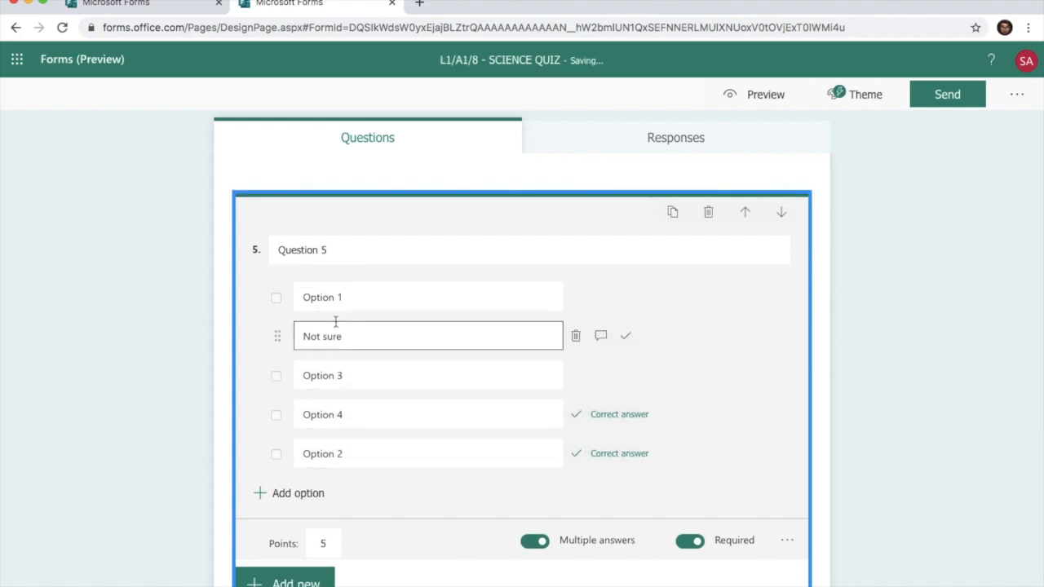
pyautogui.moveTo(279, 343); pyautogui.dragTo(277, 295)
pyautogui.scroll(-4, 529, 411)
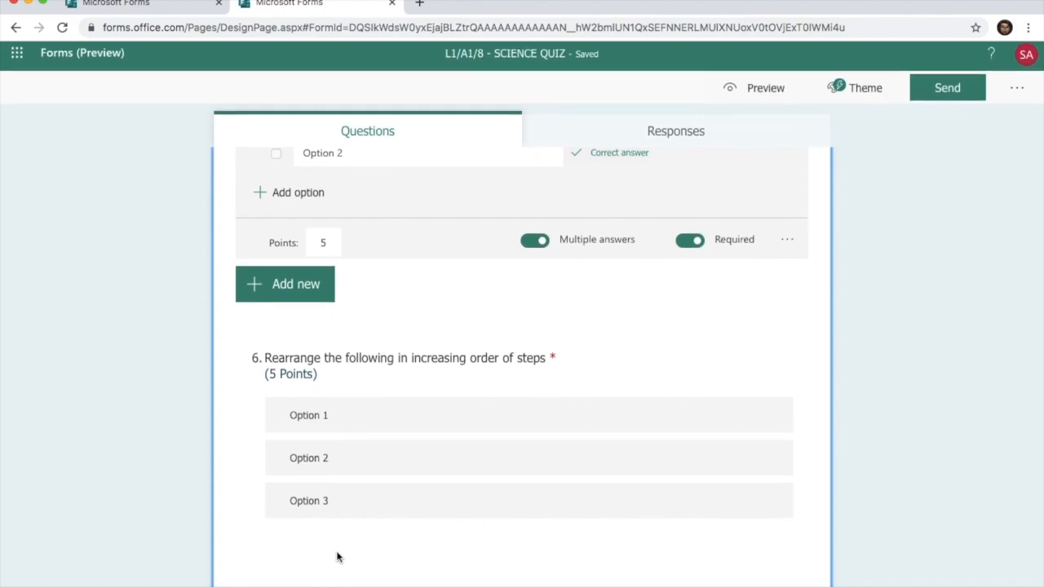
pyautogui.scroll(1, 338, 554)
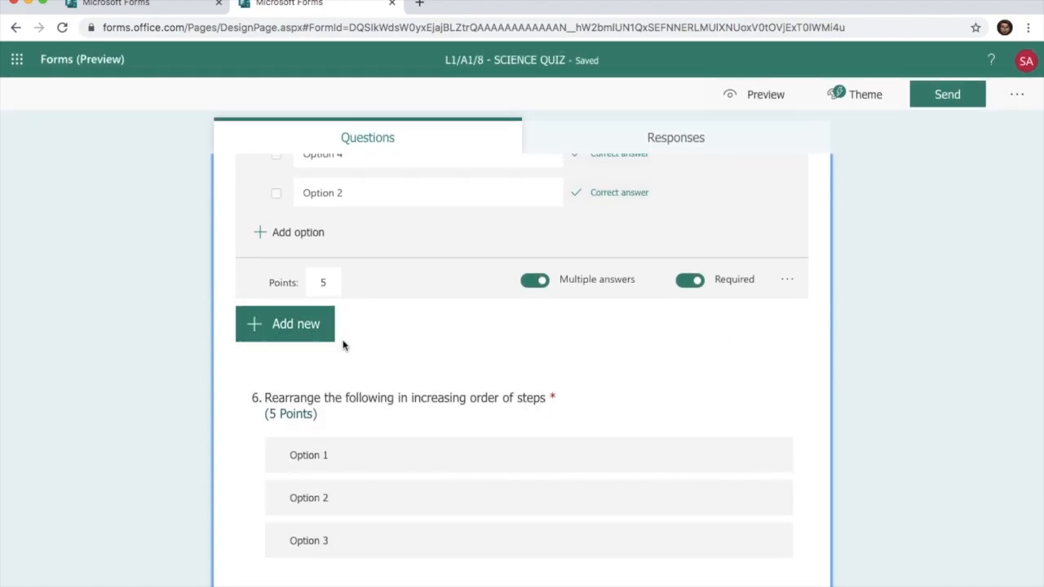
pyautogui.click(109, 451)
pyautogui.click(303, 555)
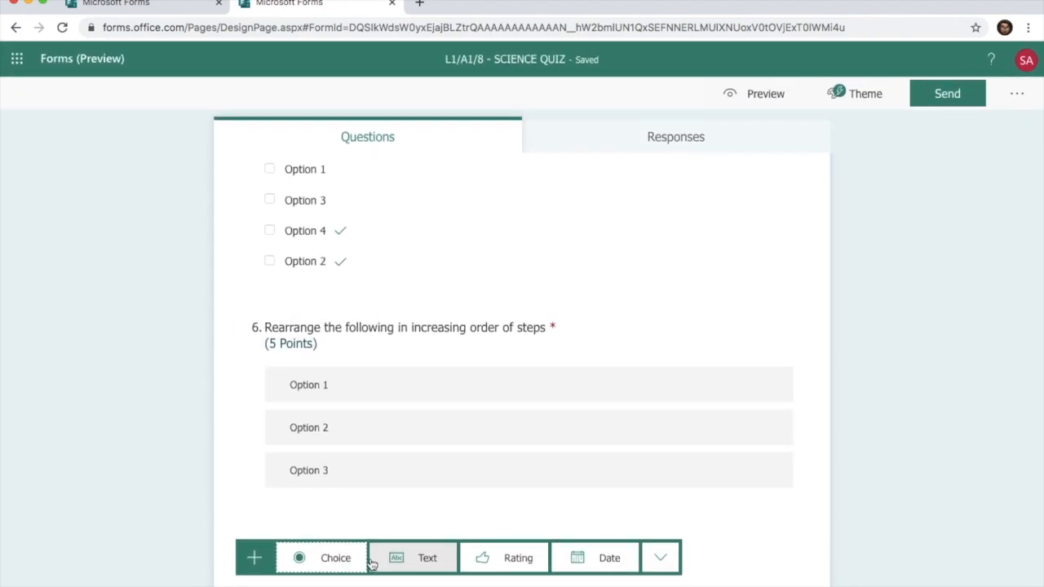
pyautogui.click(671, 566)
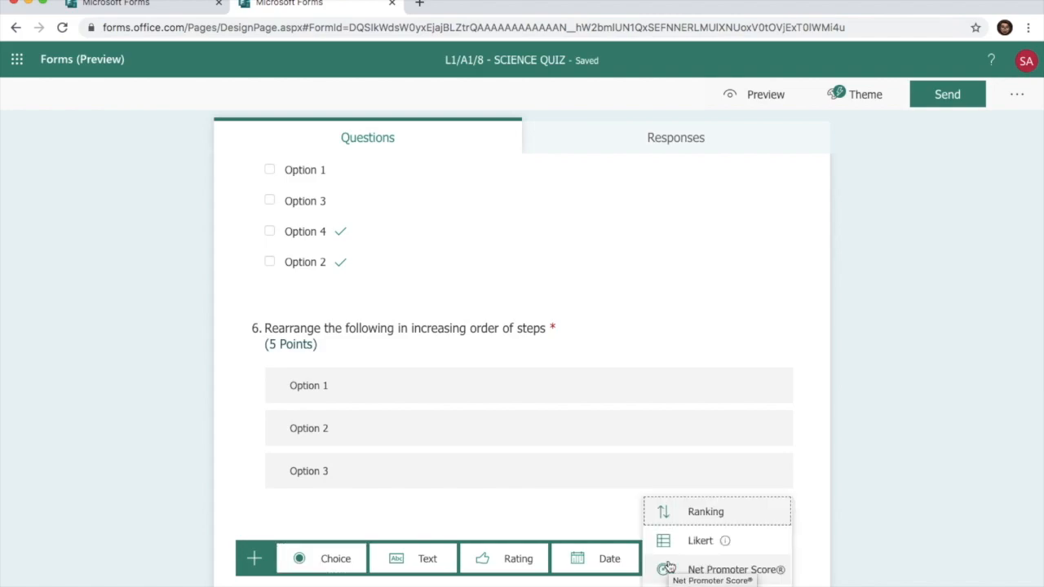
pyautogui.click(718, 520)
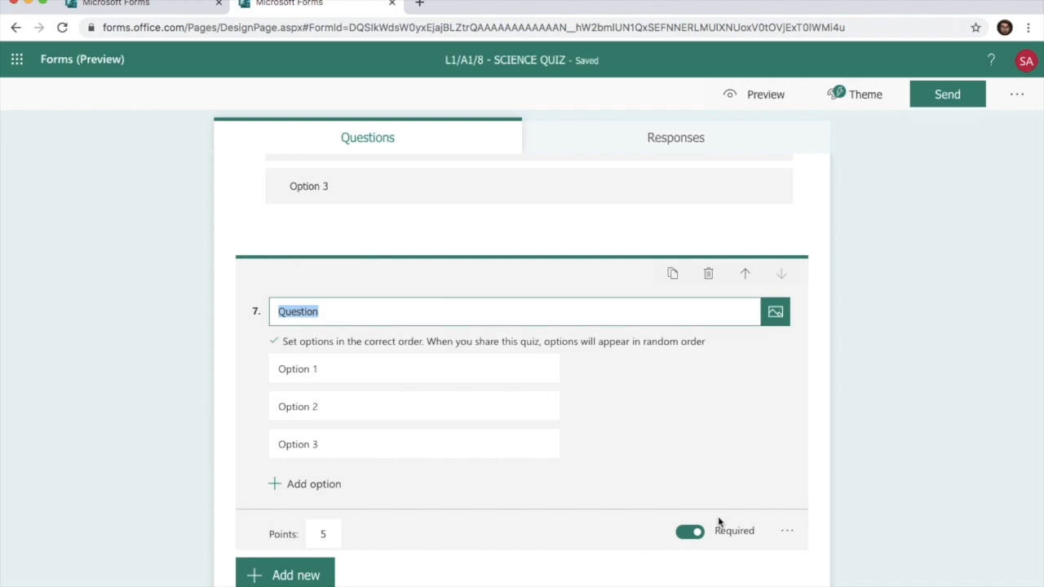
pyautogui.scroll(2, 550, 335)
pyautogui.scroll(-3, 609, 443)
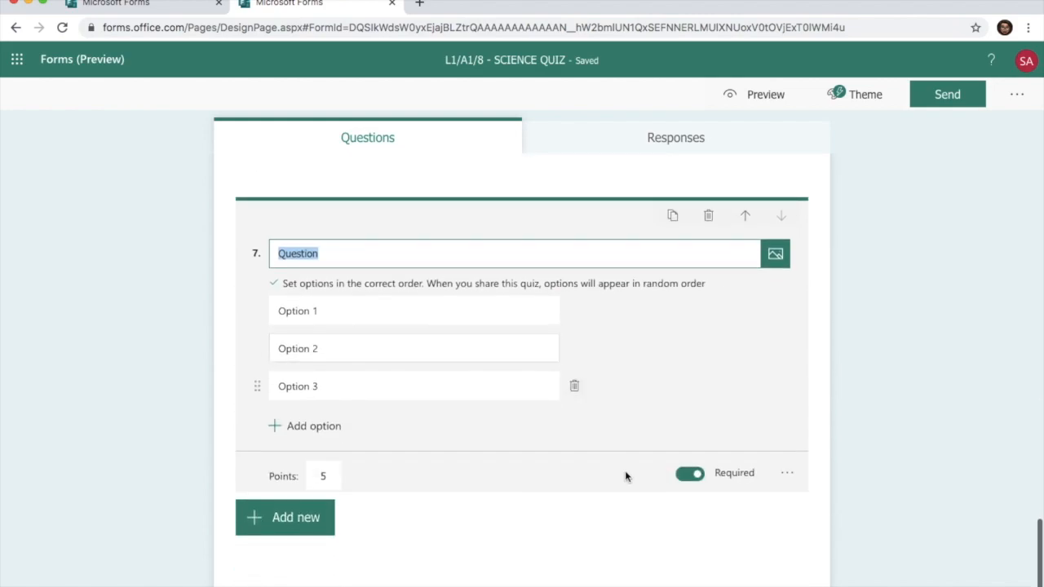
pyautogui.click(708, 215)
# Add a Likert question after Question 6
pyautogui.click(307, 558)
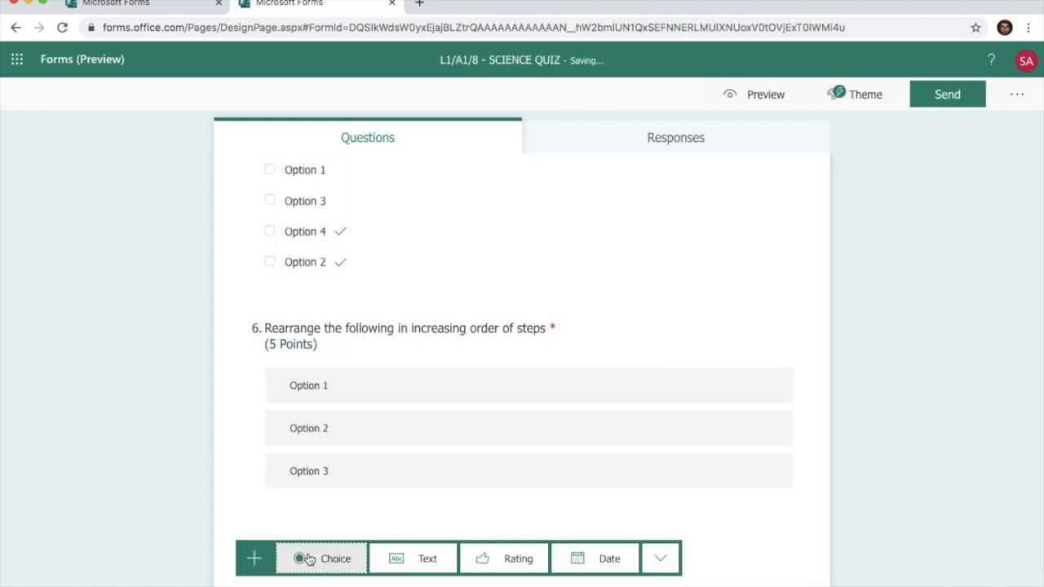
pyautogui.click(659, 559)
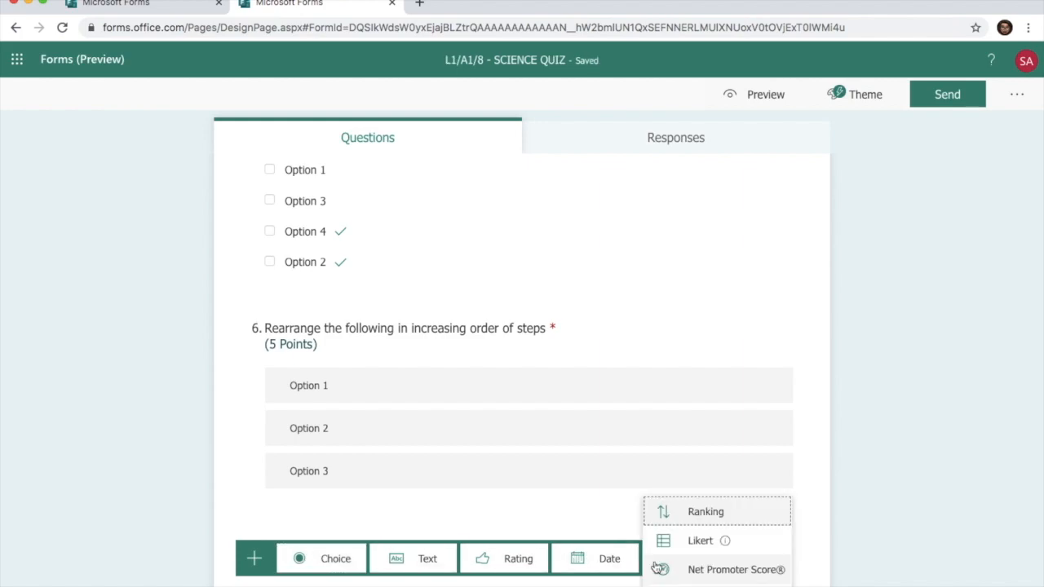
pyautogui.click(706, 543)
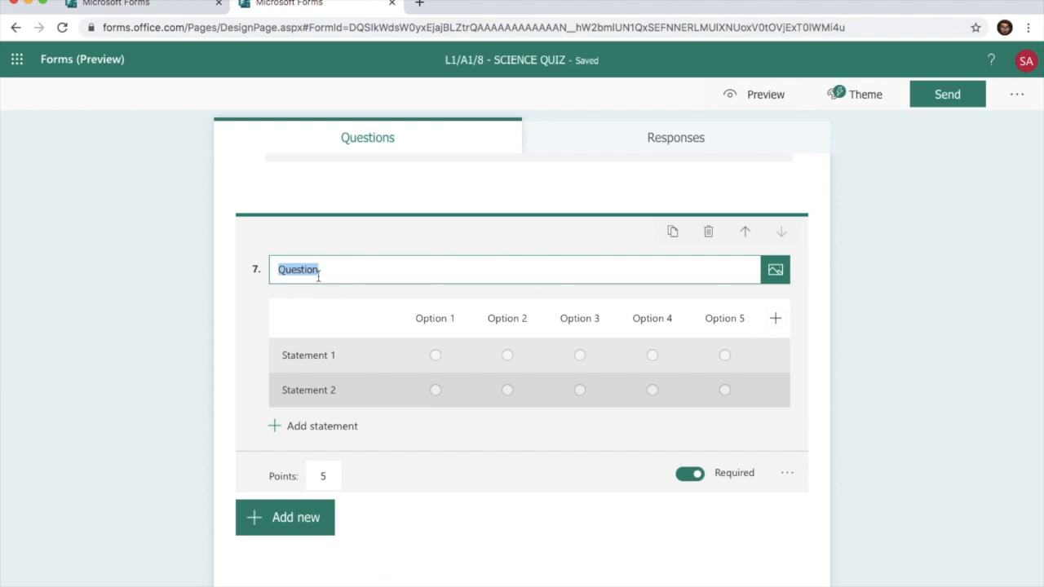
# Title Question 7 "Select all the properties of this substance"
pyautogui.write('Select')
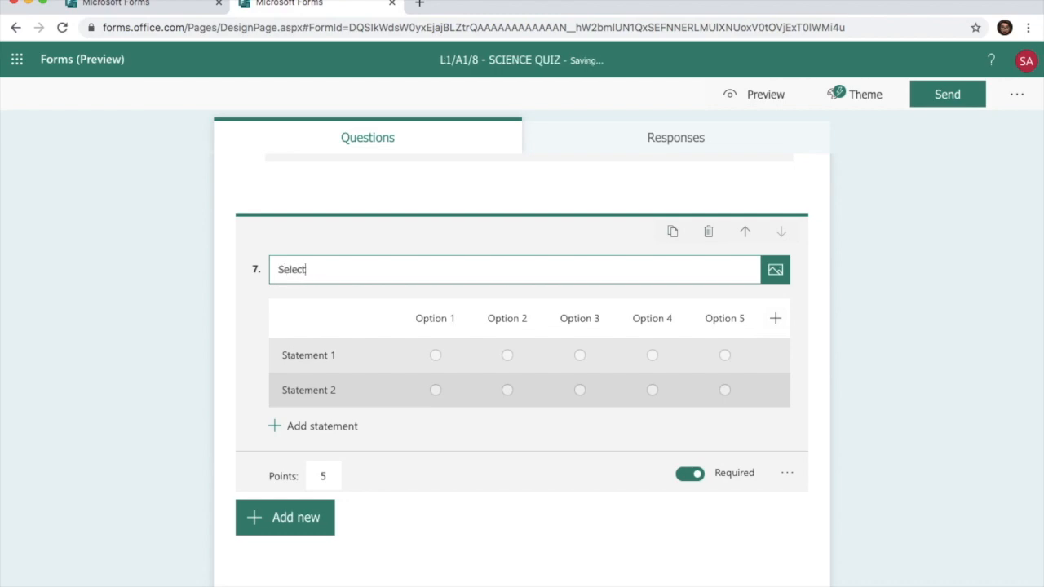
pyautogui.write(' the fea')
pyautogui.press('BackSpace')
pyautogui.write('the properties of t')
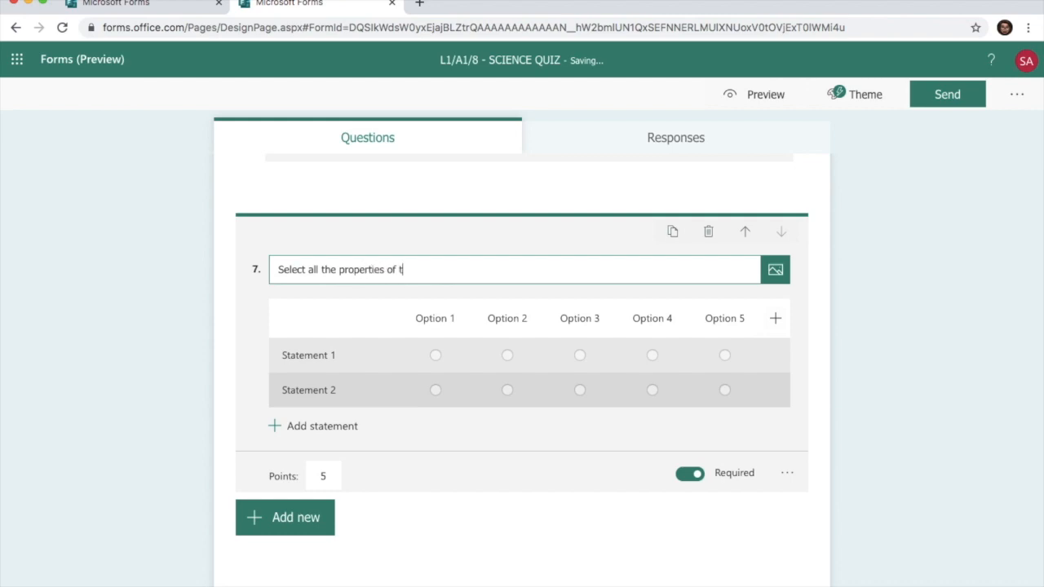
pyautogui.write('his substance')
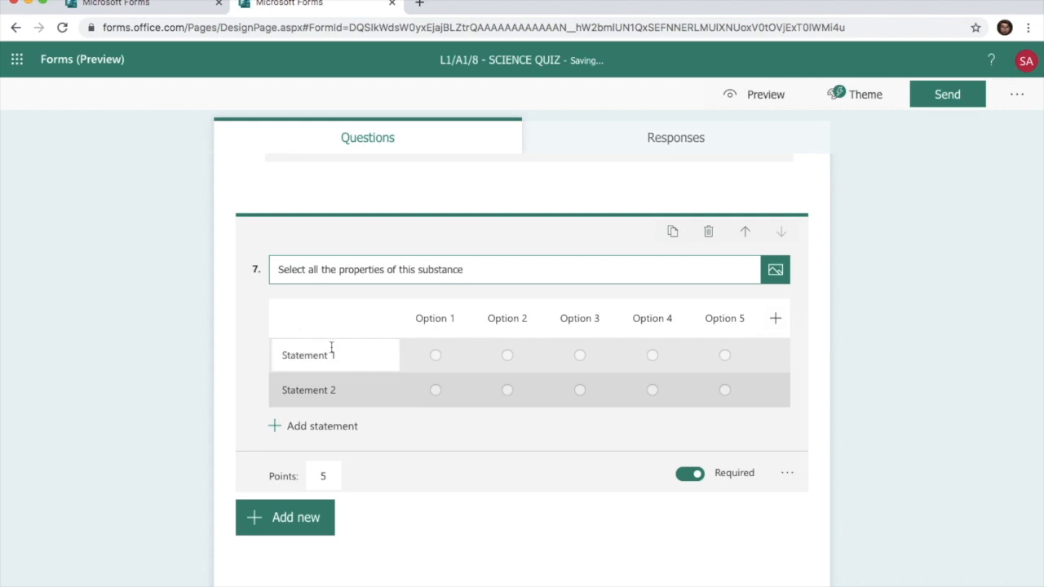
# Name the two statements of Question 7 "Coal" and "Diamond"
pyautogui.click(332, 354)
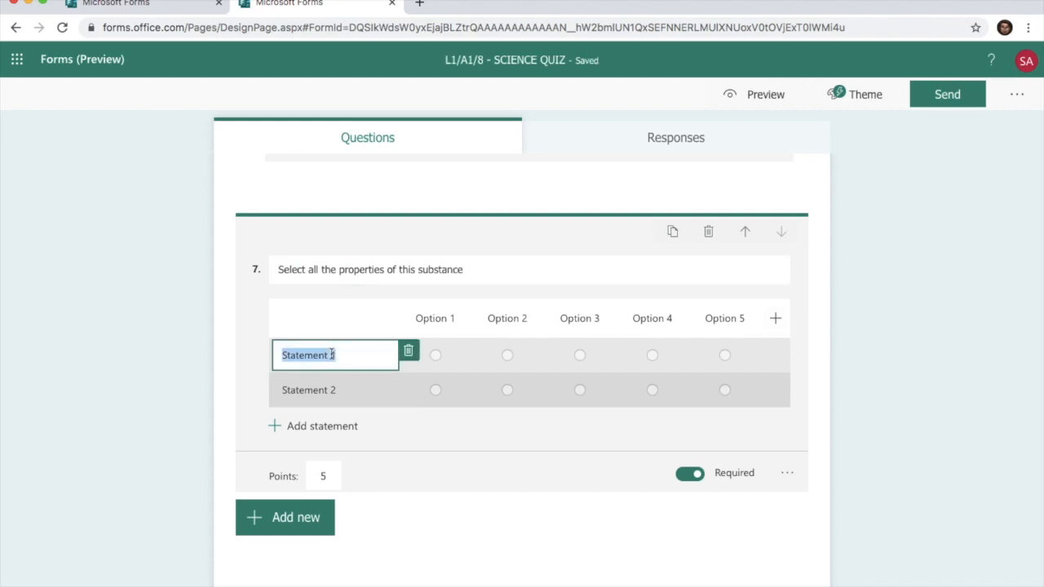
pyautogui.write('Coal')
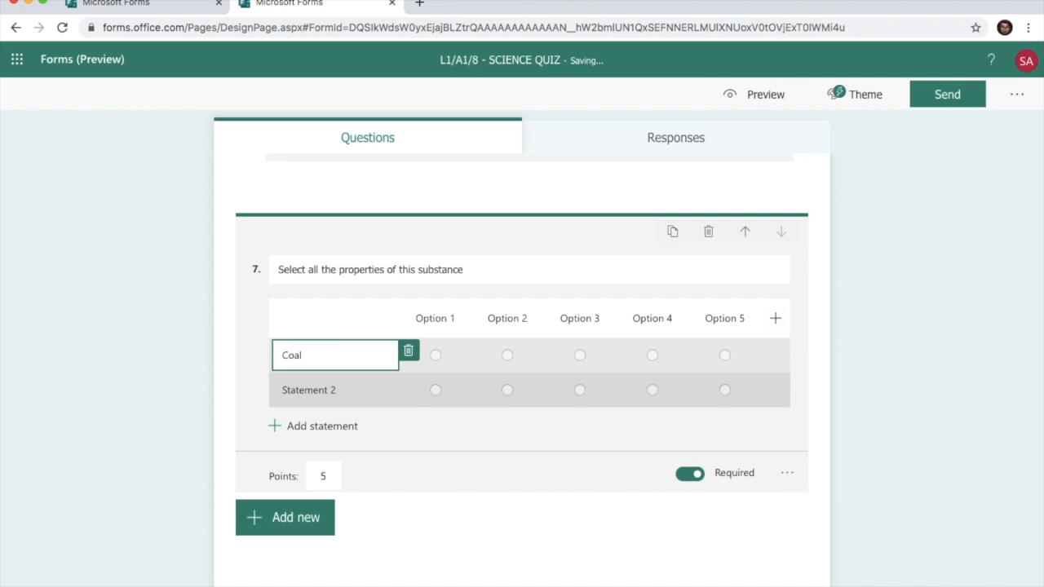
pyautogui.click(336, 390)
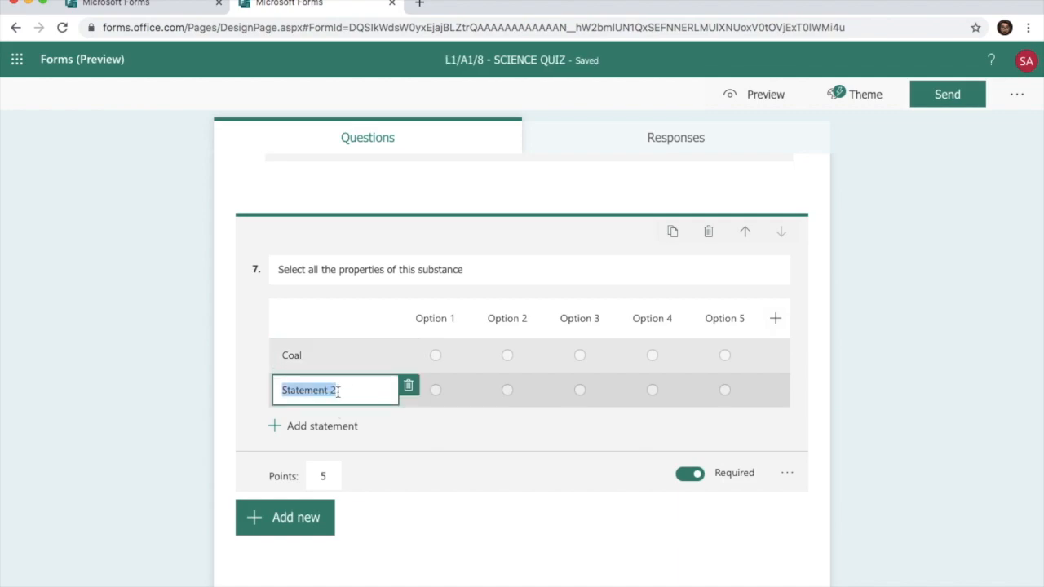
pyautogui.write('Diamon')
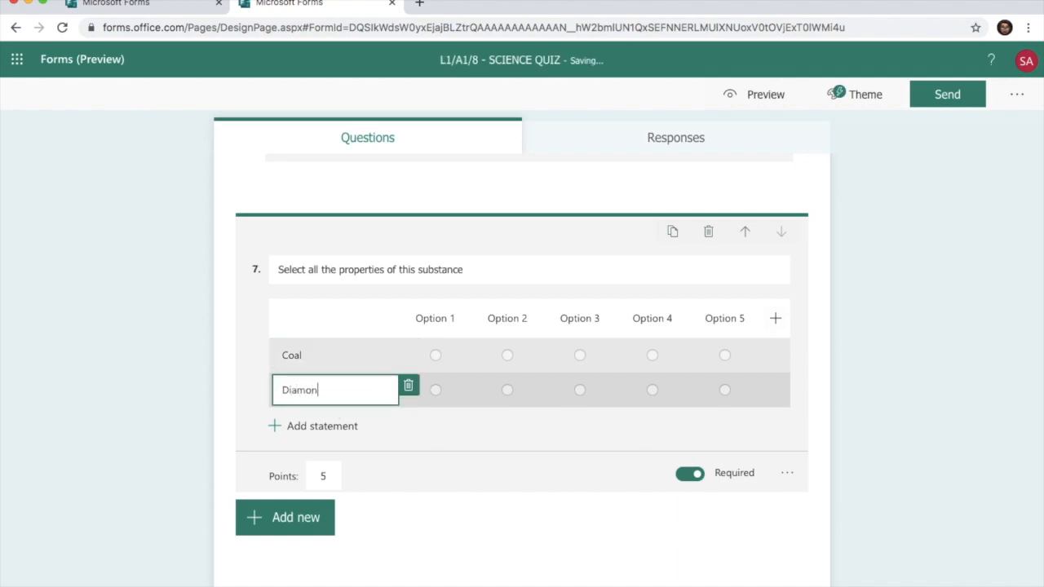
pyautogui.click(469, 375)
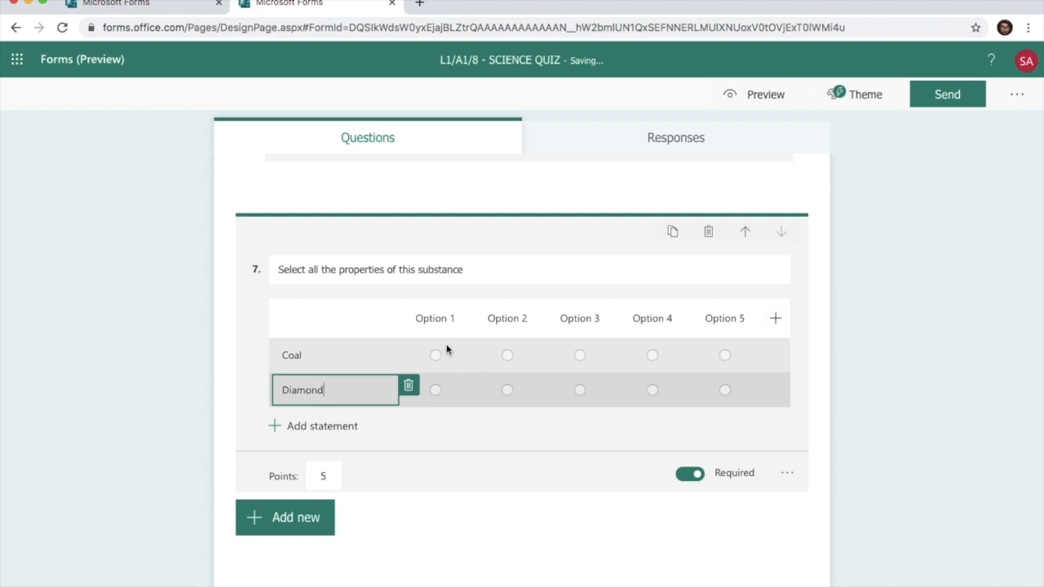
# Name the first three option columns of Question 7 "Carbon", "Amorphous" and "Crystal", and finish editing the question
pyautogui.click(440, 323)
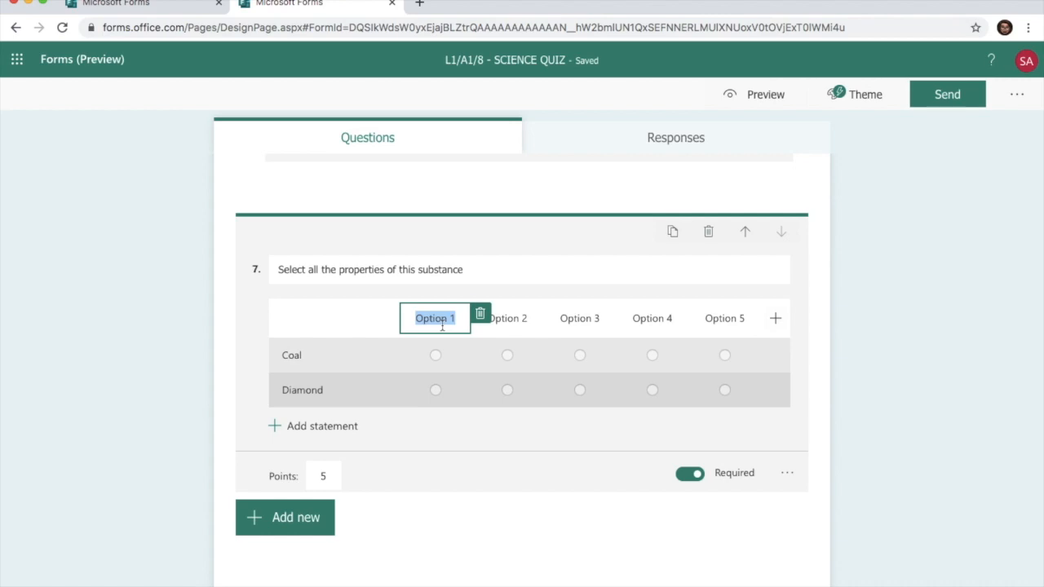
pyautogui.write('Carbon')
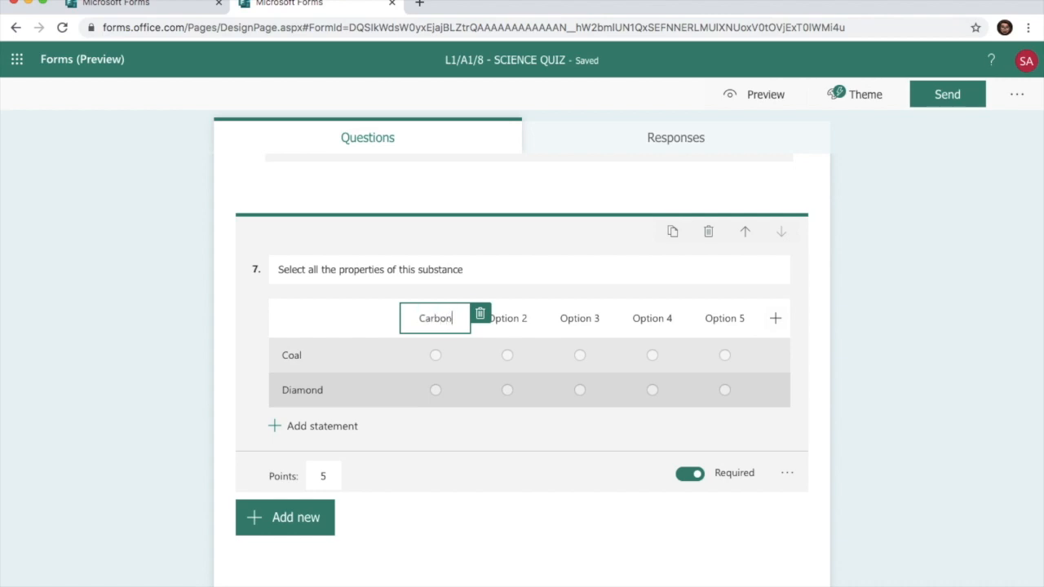
pyautogui.click(515, 323)
pyautogui.write('Amorphous')
pyautogui.click(594, 323)
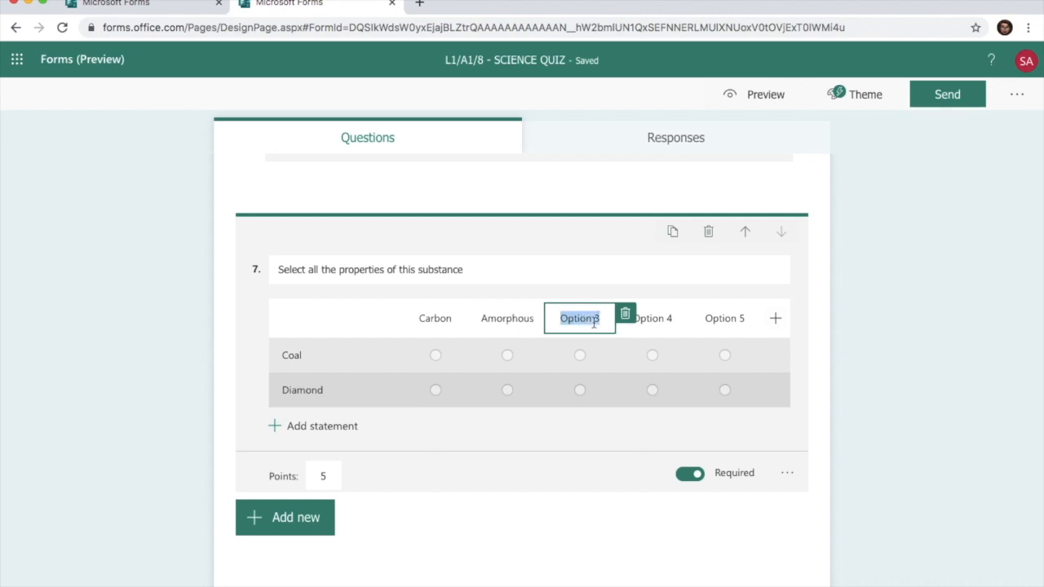
pyautogui.write('Cry')
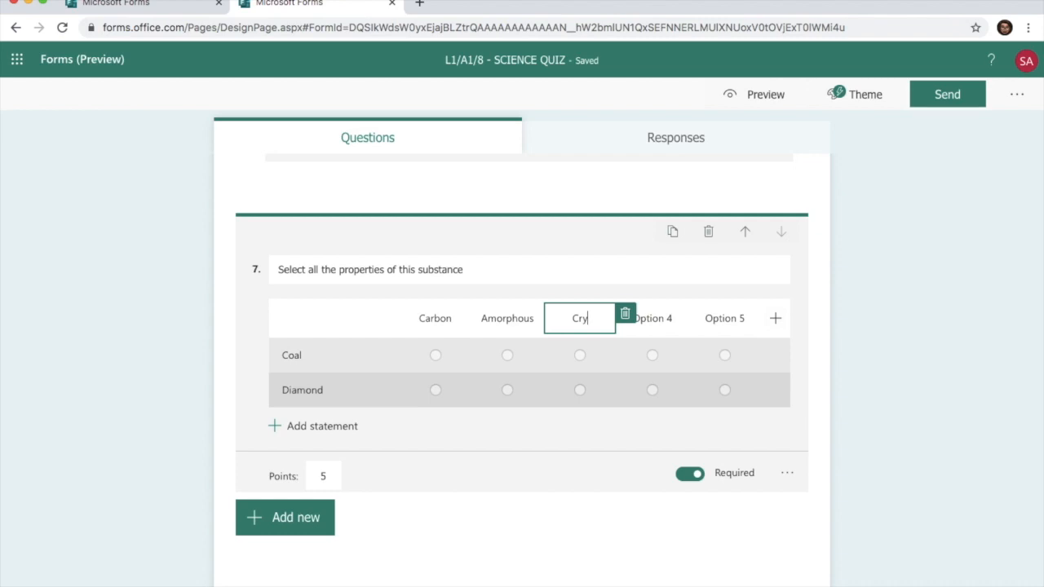
pyautogui.write('stal')
pyautogui.click(841, 373)
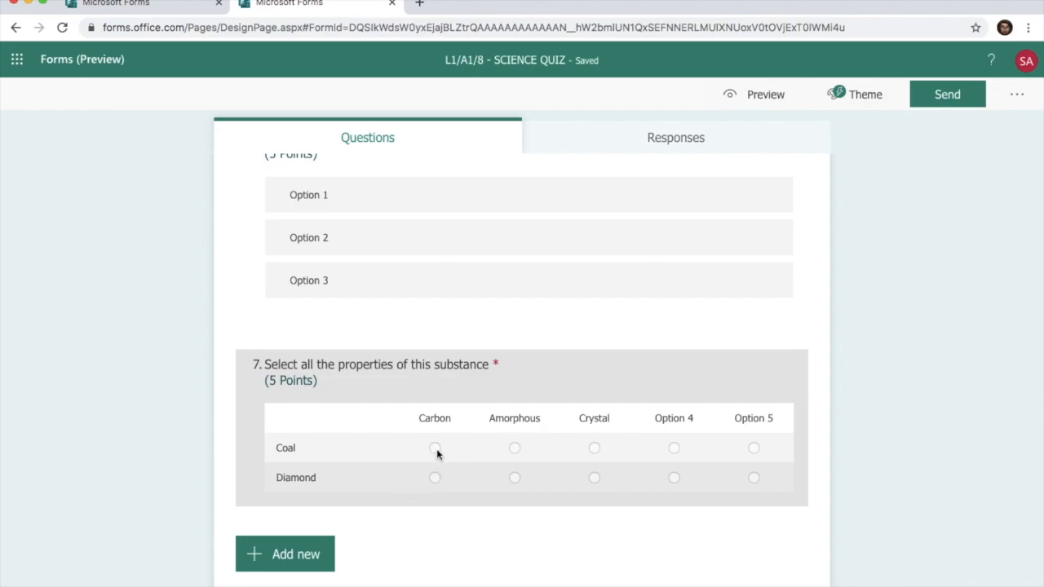
pyautogui.click(523, 449)
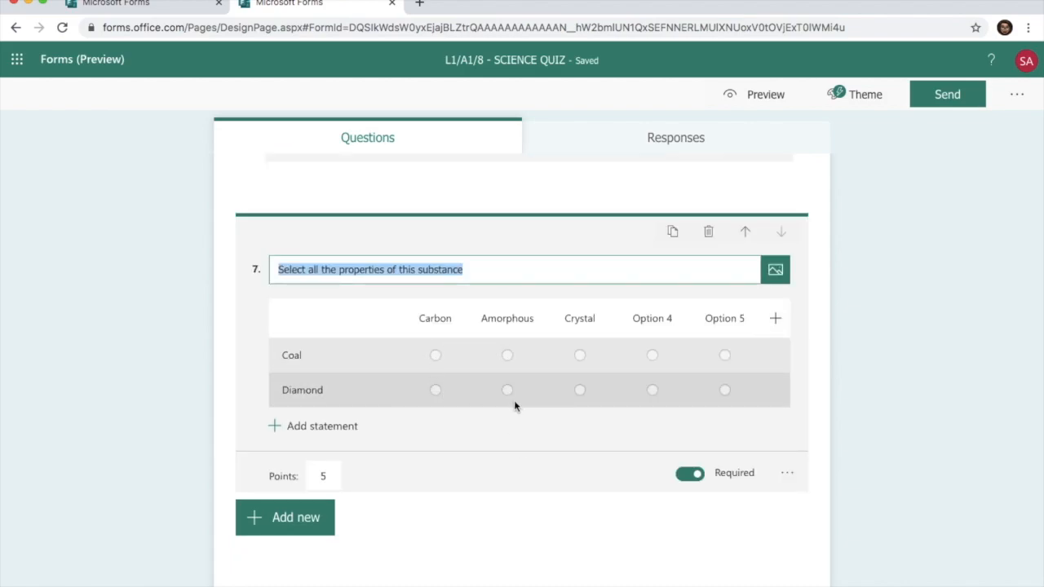
pyautogui.click(857, 293)
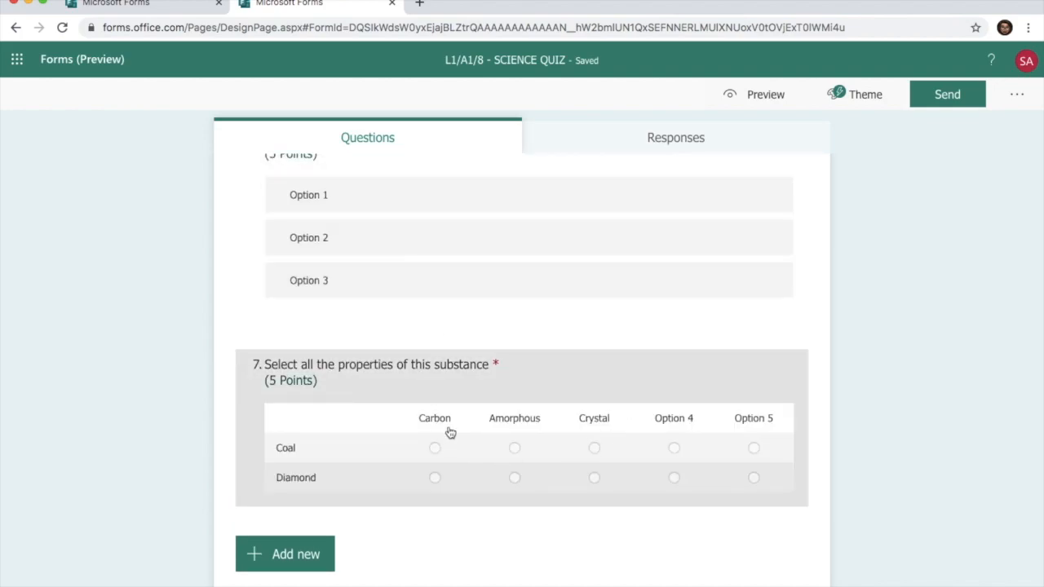
# Add a text question after Question 7
pyautogui.click(287, 558)
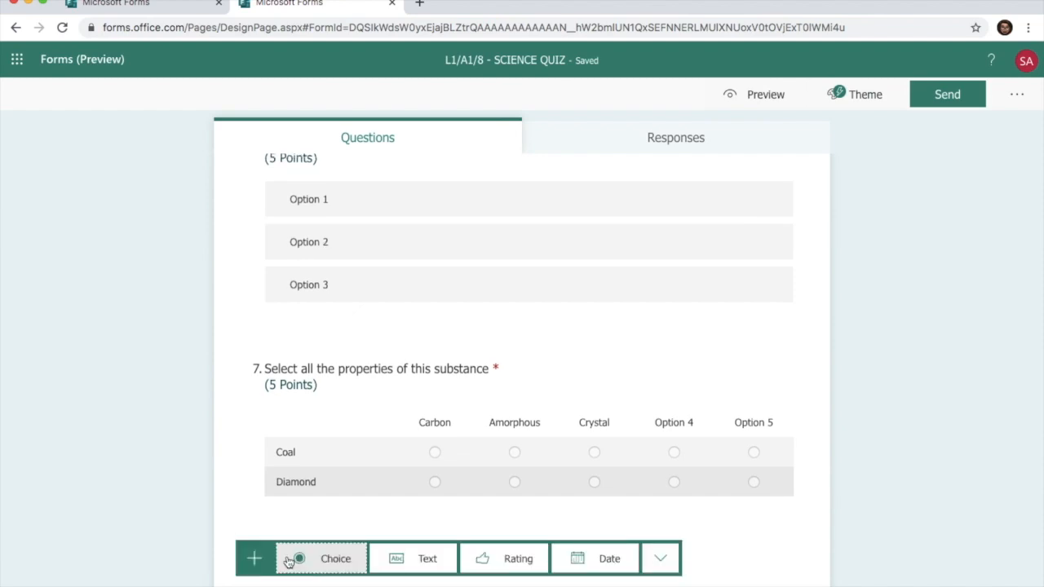
pyautogui.click(657, 561)
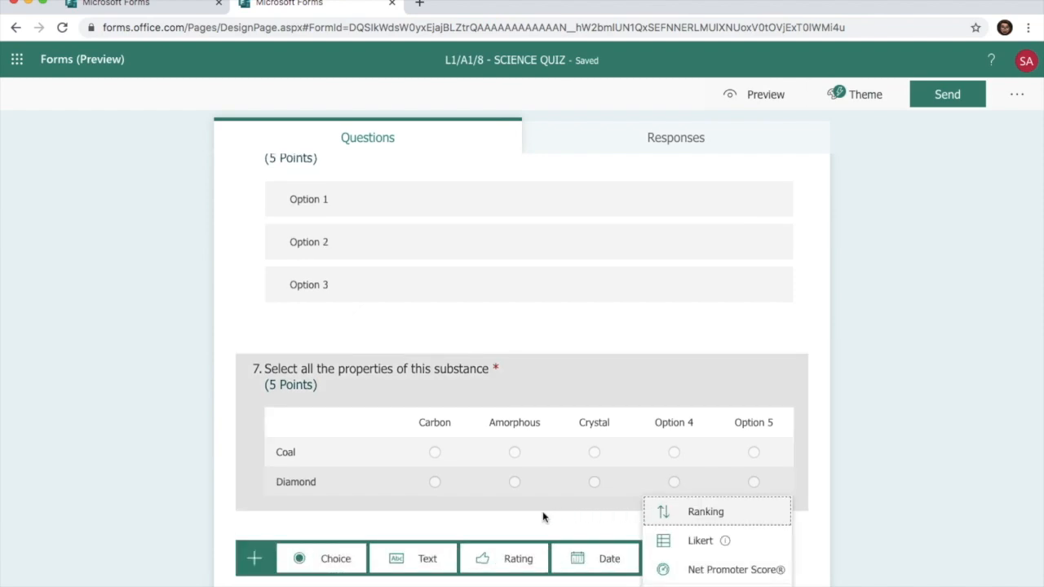
pyautogui.click(426, 559)
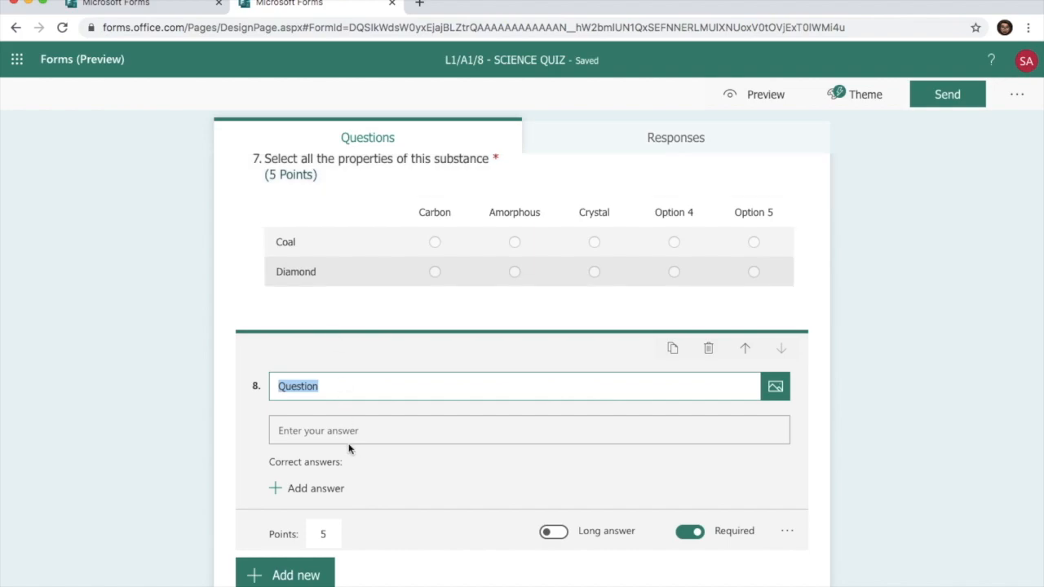
# Replace the placeholder title of Question 8 with "Share your views"
pyautogui.click(340, 392)
pyautogui.press('BackSpace')
pyautogui.press('BackSpace')
pyautogui.press('BackSpace')
pyautogui.press('BackSpace')
pyautogui.press('BackSpace')
pyautogui.press('BackSpace')
pyautogui.press('BackSpace')
pyautogui.press('BackSpace')
pyautogui.write('S')
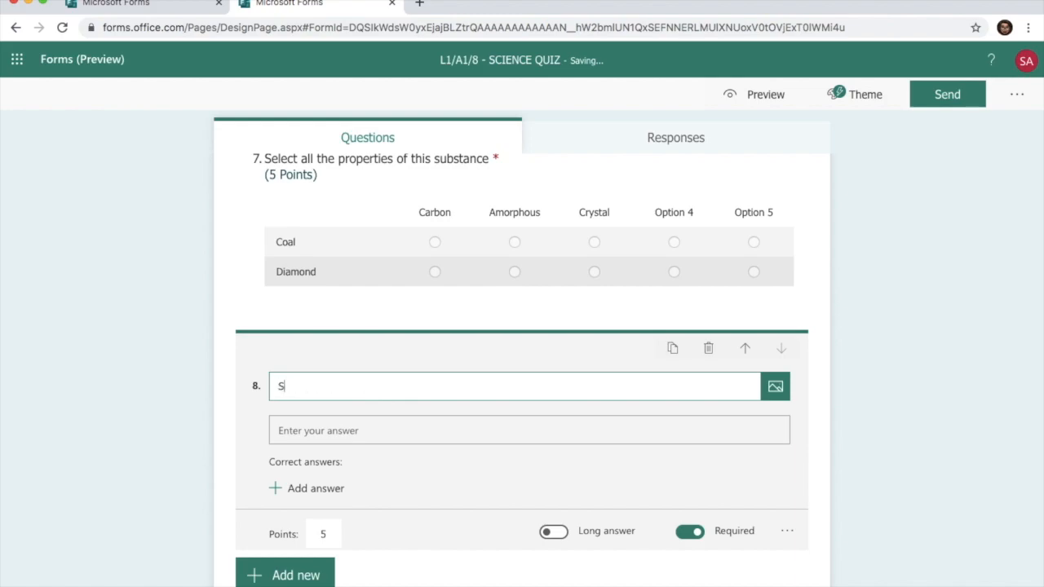
pyautogui.write('hare your views')
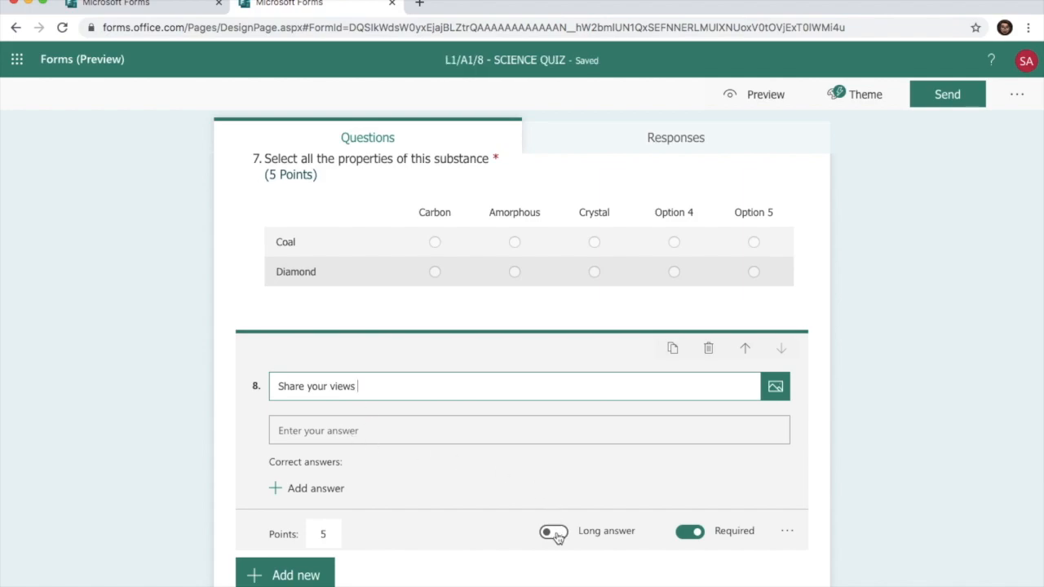
# Set Question 8 to 10 points and enable the long answer option
pyautogui.click(324, 533)
pyautogui.press('BackSpace')
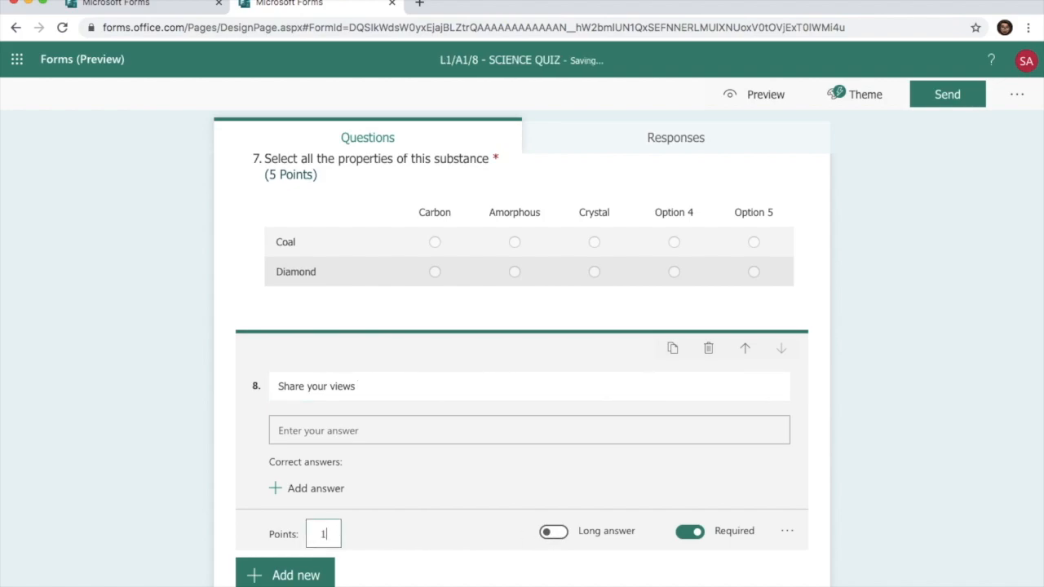
pyautogui.click(566, 532)
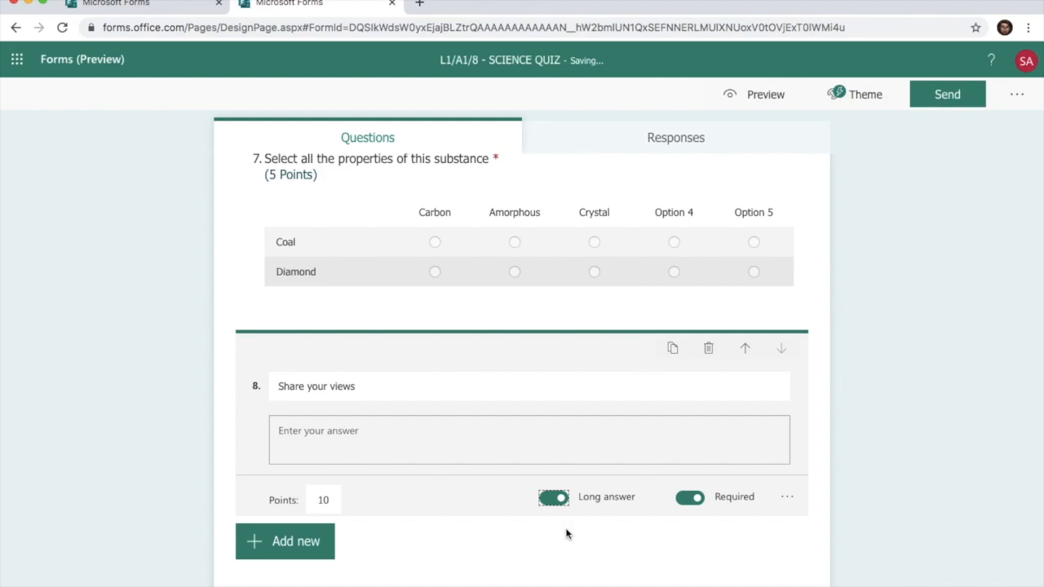
pyautogui.scroll(-1, 575, 556)
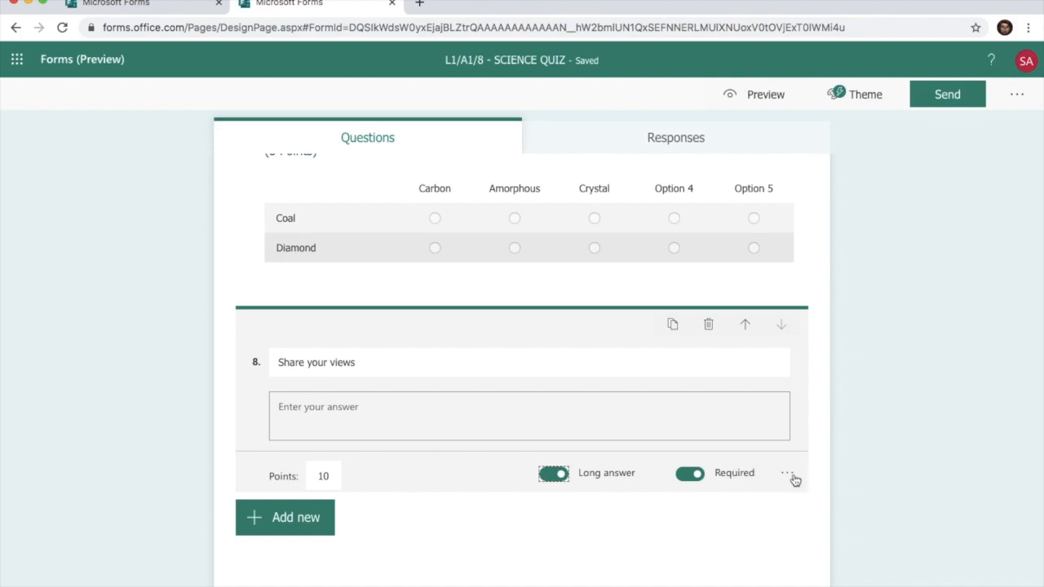
# Preview the quiz, fill in the student's personal information, and continue to the Multiple Choice Questions section
pyautogui.scroll(6, 676, 312)
pyautogui.scroll(10, 676, 313)
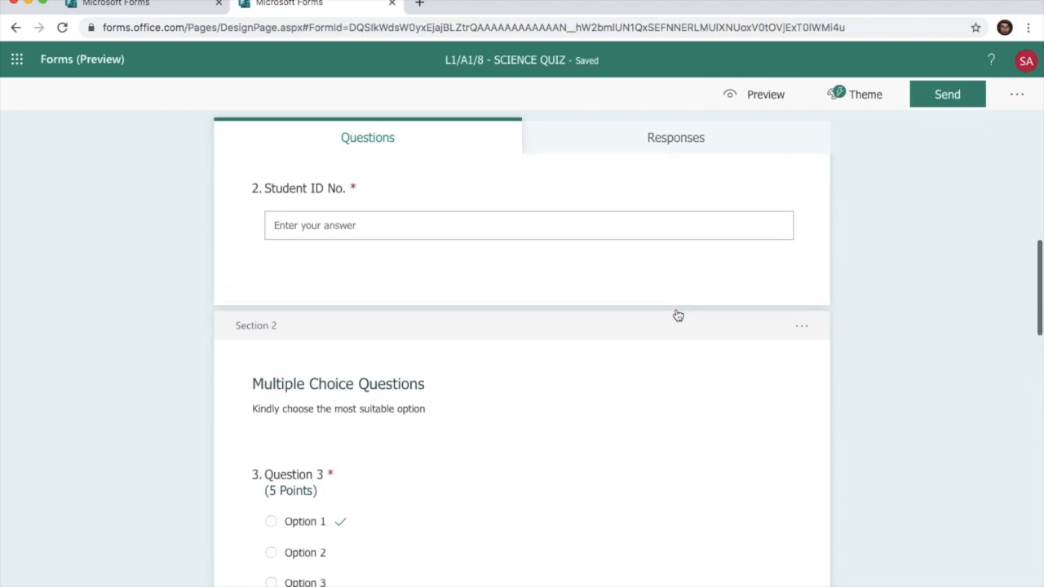
pyautogui.click(763, 102)
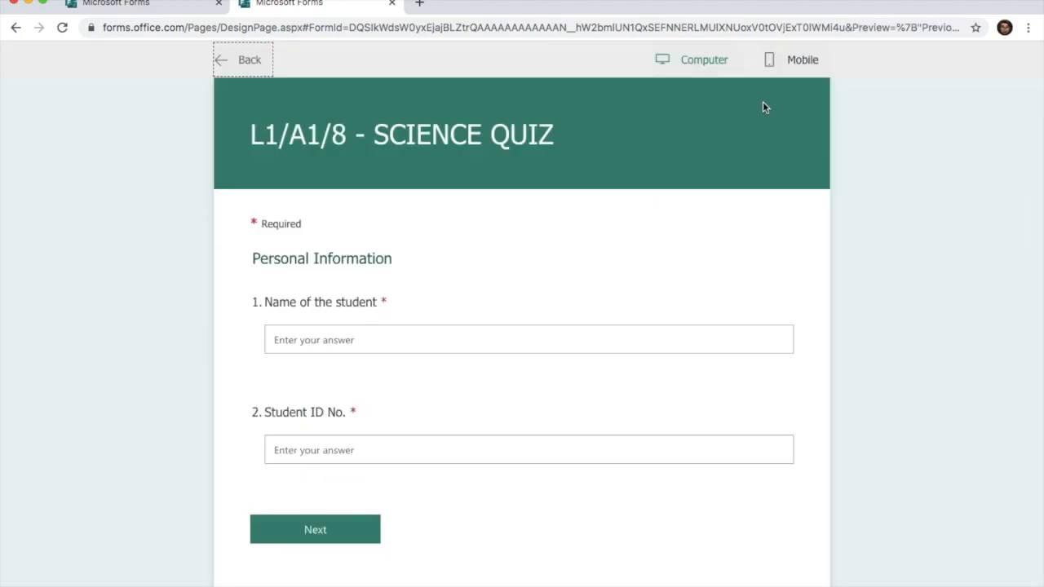
pyautogui.scroll(-1, 541, 303)
pyautogui.click(535, 295)
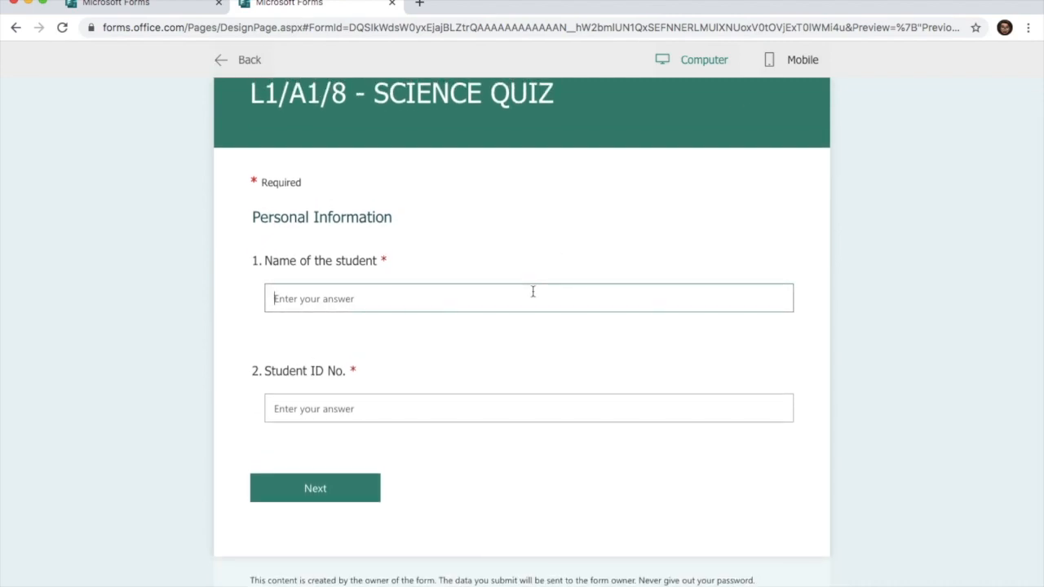
pyautogui.write('S')
pyautogui.write('a')
pyautogui.write('bcd')
pyautogui.click(357, 492)
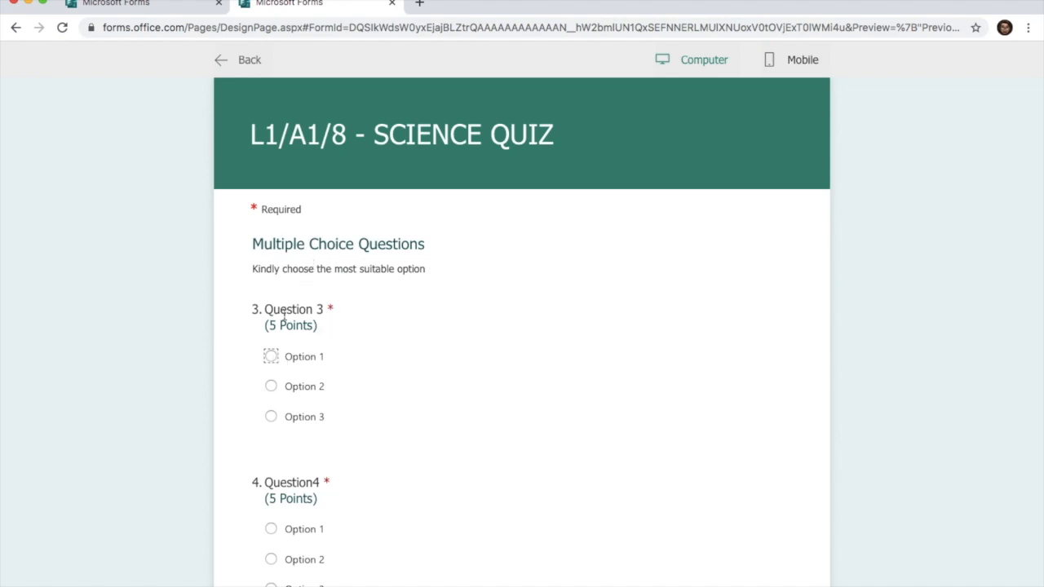
# Answer Questions 3 and 4 with Option 1 and continue to the following section
pyautogui.click(272, 357)
pyautogui.scroll(-2, 273, 432)
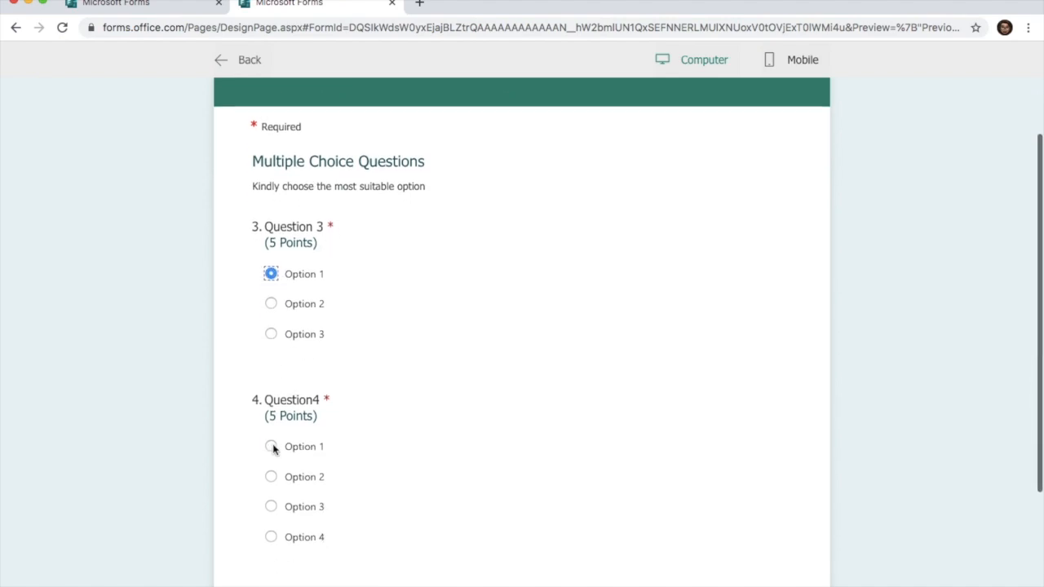
pyautogui.click(274, 447)
pyautogui.click(443, 552)
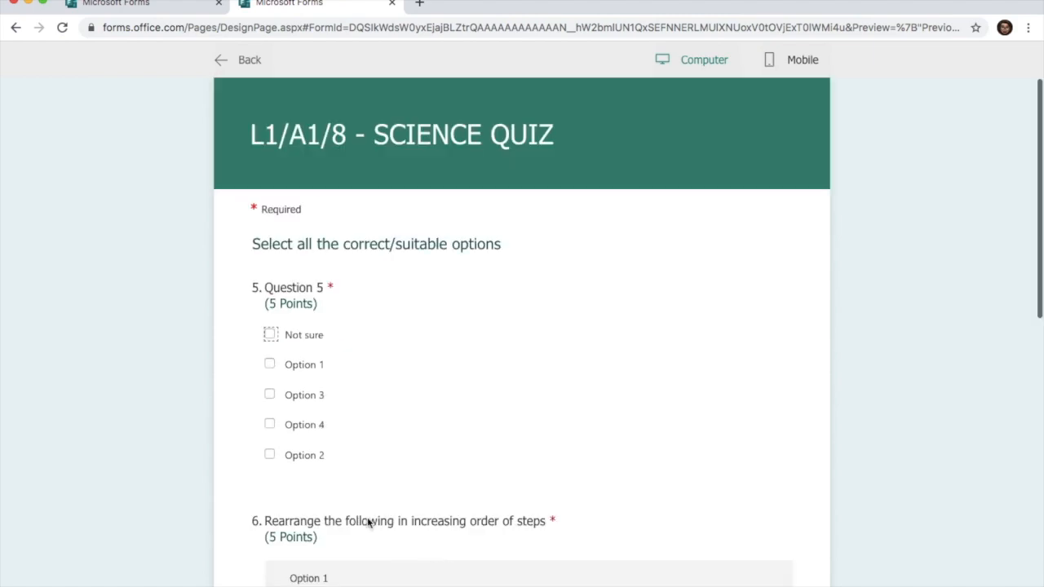
# Choose "Not sure", Option 1 and Option 3 as the answers to Question 5
pyautogui.click(270, 334)
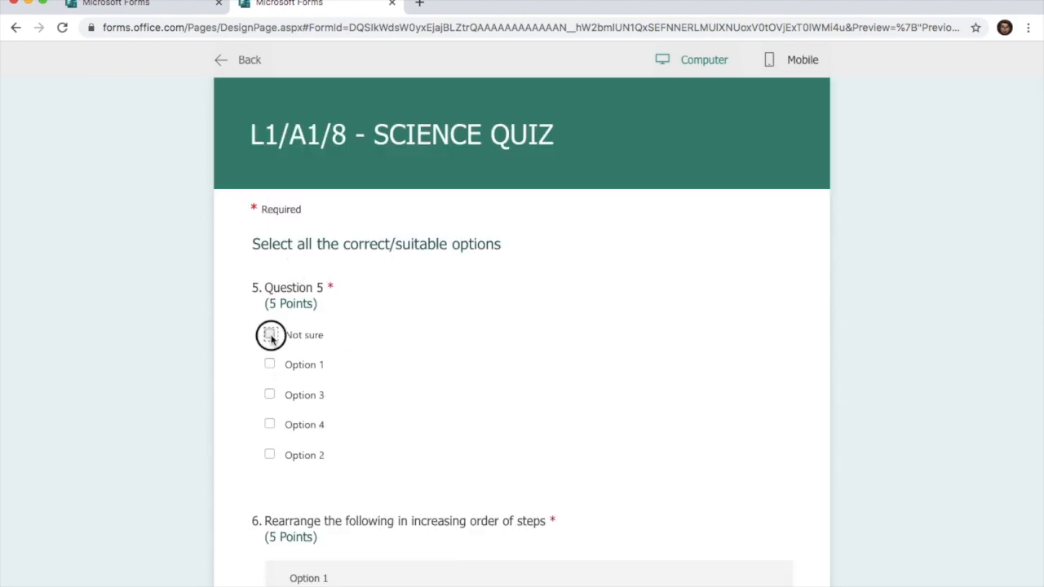
pyautogui.click(270, 365)
pyautogui.click(270, 394)
# Rank the items of Question 6 in the order Option 1, Option 2, Option 3
pyautogui.scroll(-3, 449, 466)
pyautogui.moveTo(426, 413); pyautogui.dragTo(427, 353)
pyautogui.click(775, 354)
pyautogui.click(780, 402)
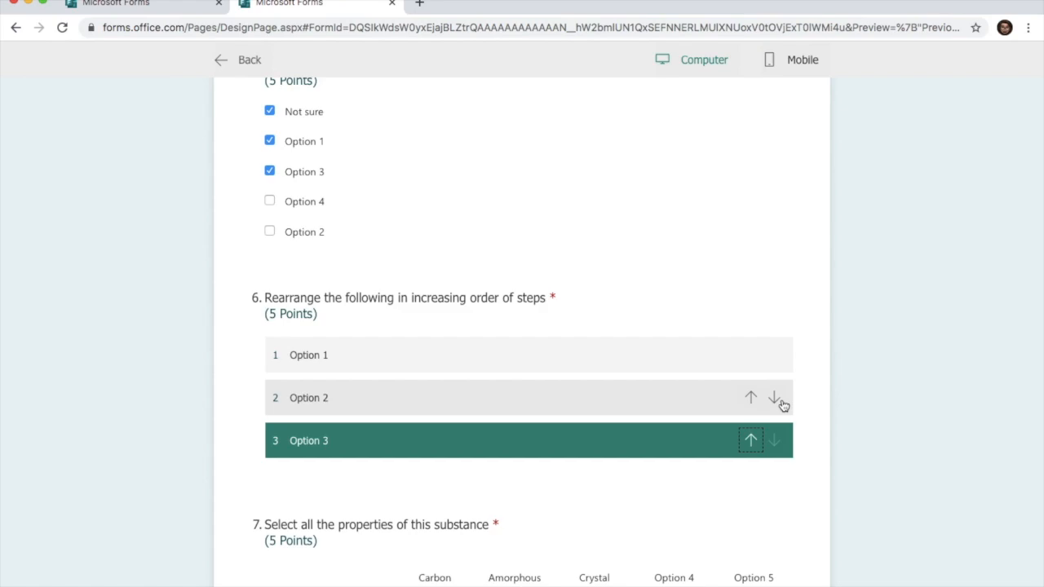
# Answer Question 7 by choosing Amorphous for Coal and Carbon for Diamond
pyautogui.scroll(-3, 542, 487)
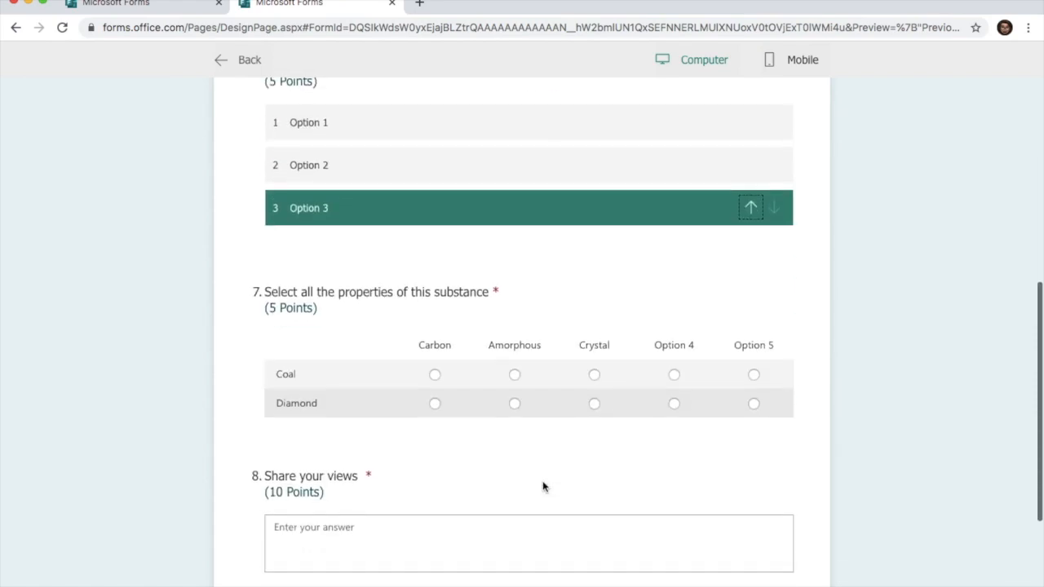
pyautogui.click(435, 376)
pyautogui.click(514, 376)
pyautogui.click(516, 405)
pyautogui.click(434, 403)
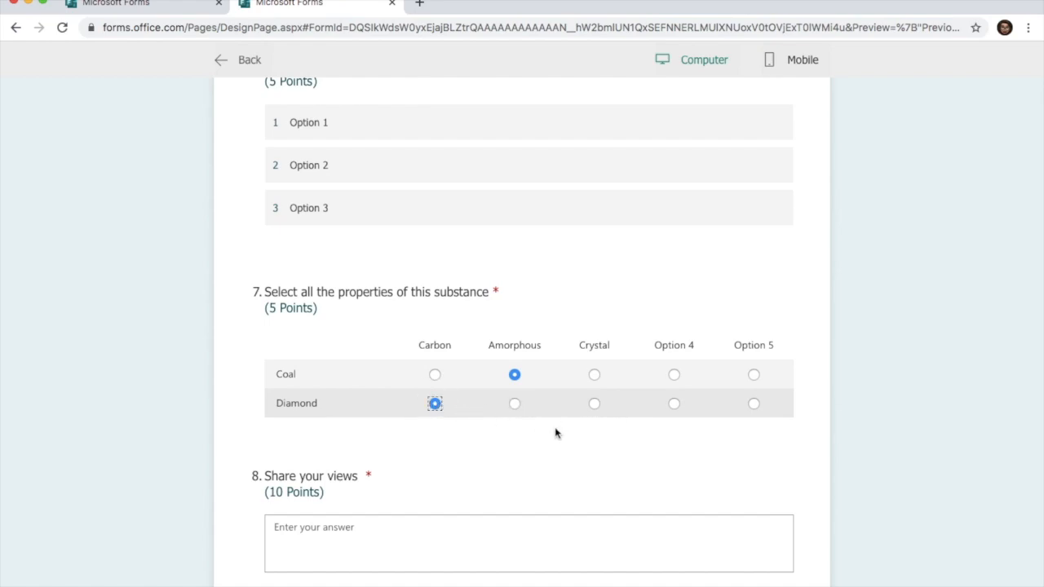
# Answer Question 8 with "I belive this is the" and submit the quiz response
pyautogui.scroll(-3, 554, 430)
pyautogui.click(459, 418)
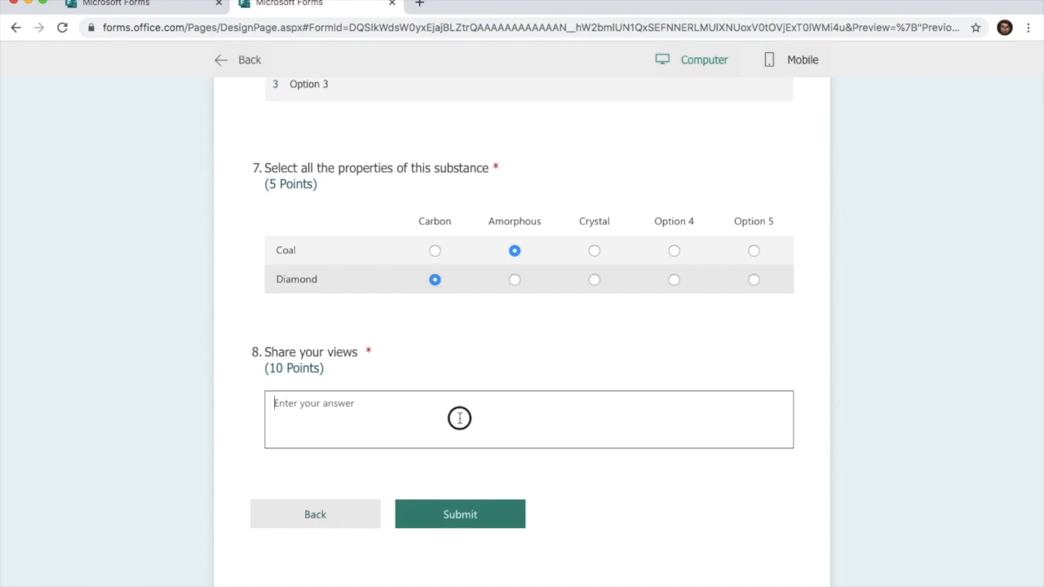
pyautogui.write('I')
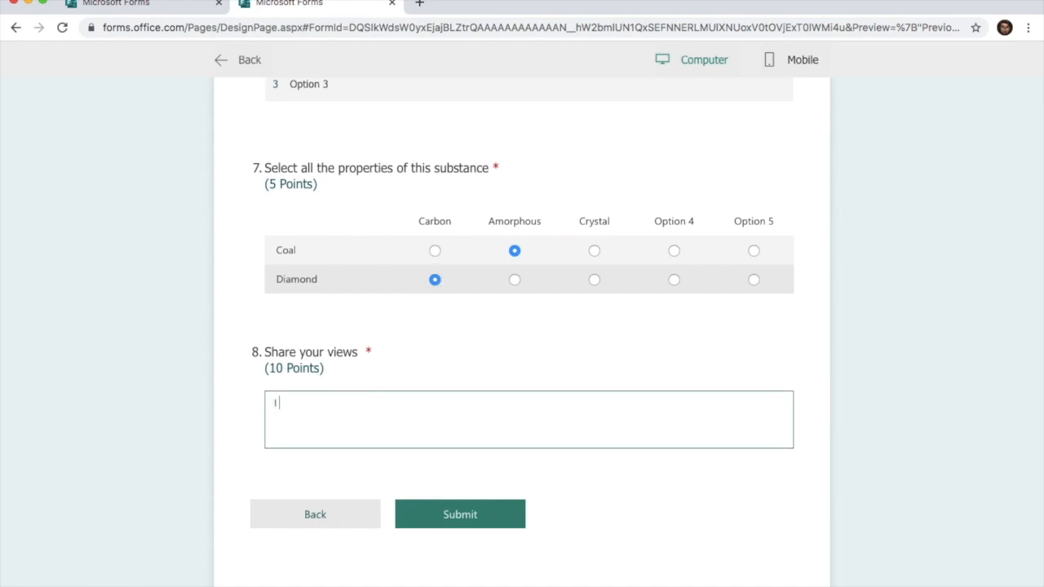
pyautogui.write(' belive this is the')
pyautogui.click(486, 526)
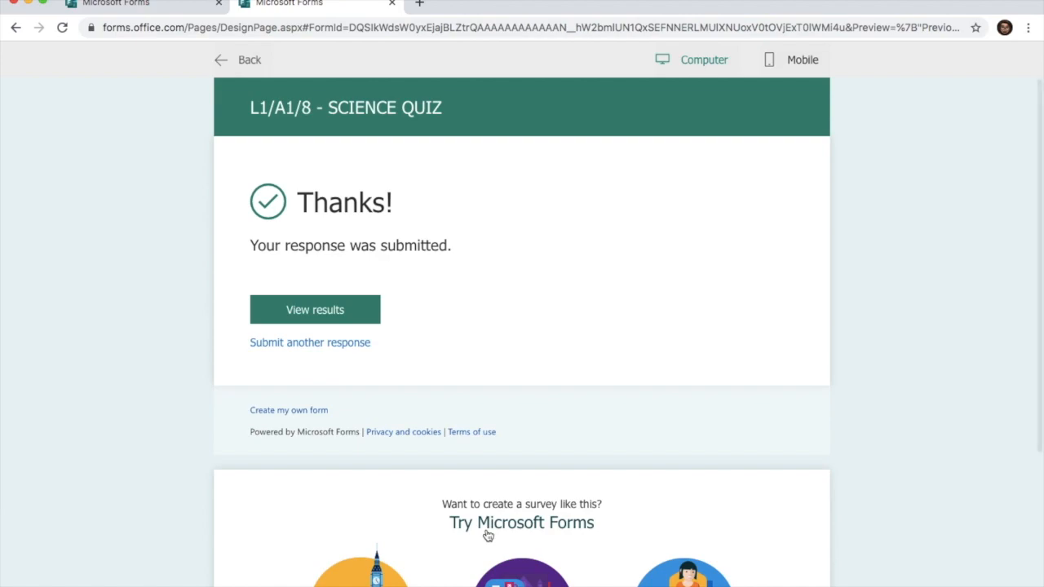
# View the submitted response's results, check the points and marked answers for every question, and return to the quiz editor
pyautogui.click(315, 310)
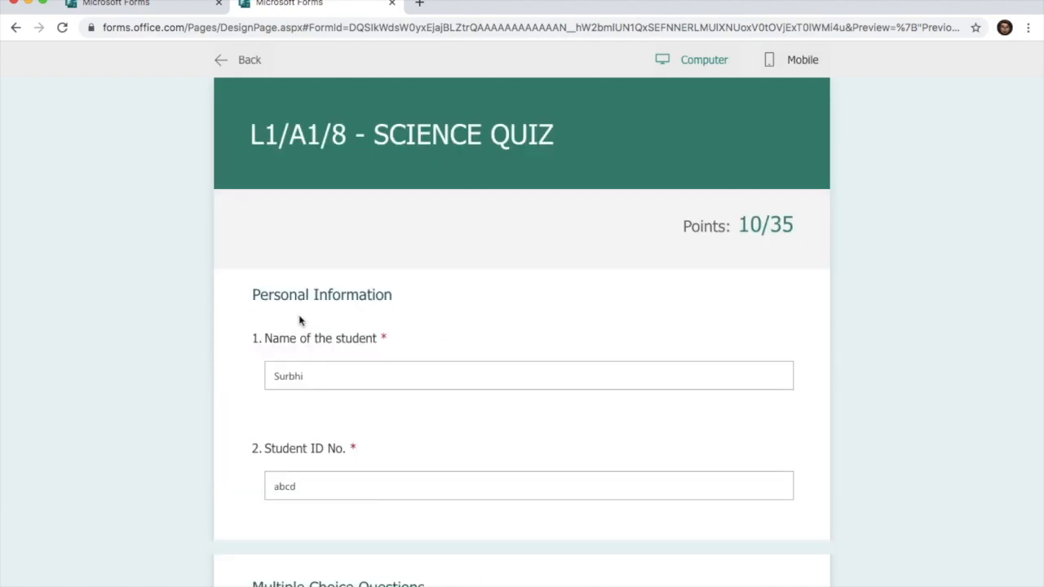
pyautogui.scroll(-2, 300, 321)
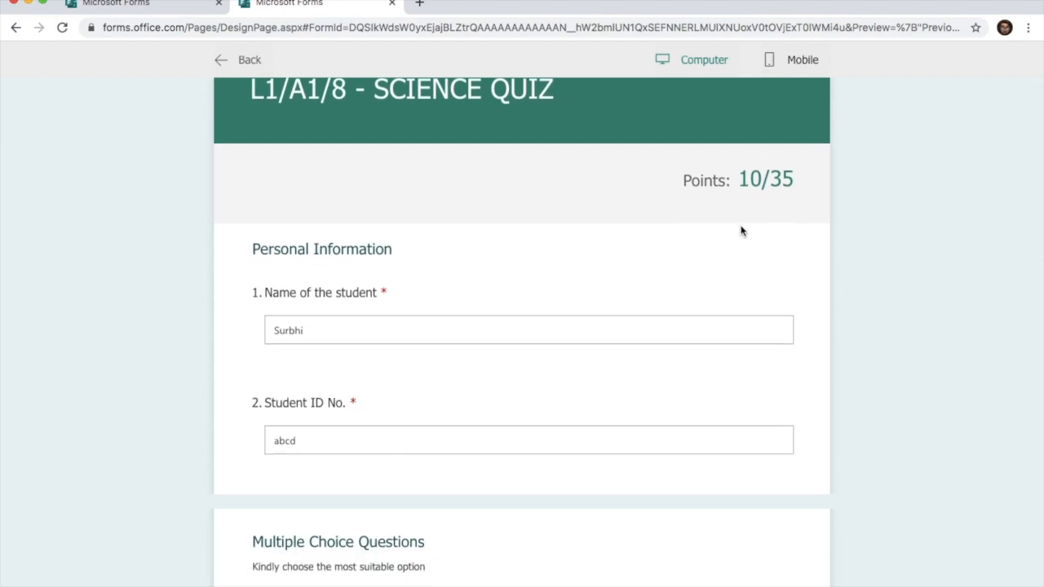
pyautogui.scroll(-10, 741, 231)
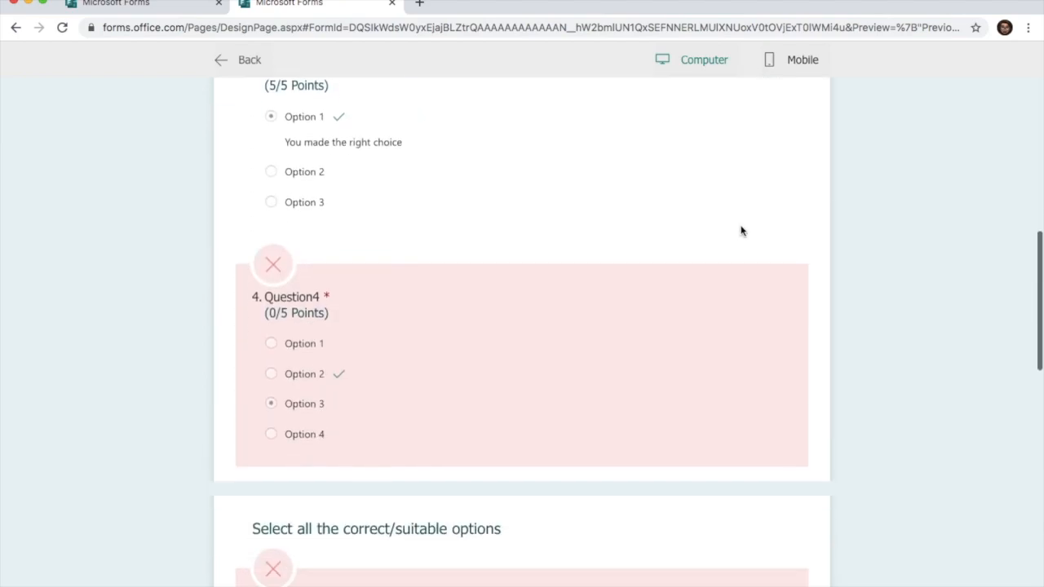
pyautogui.scroll(-6, 740, 231)
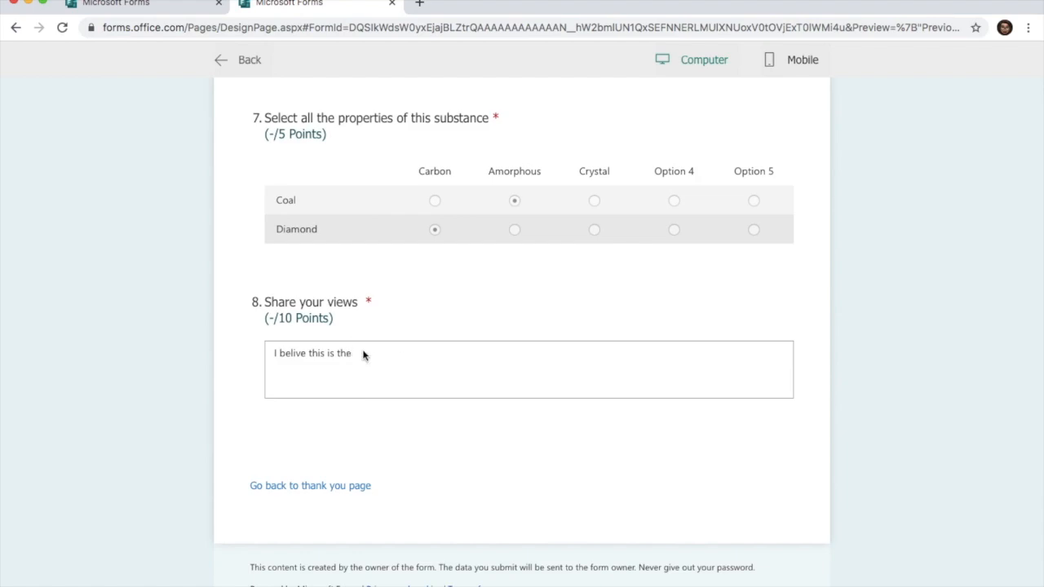
pyautogui.scroll(15, 318, 321)
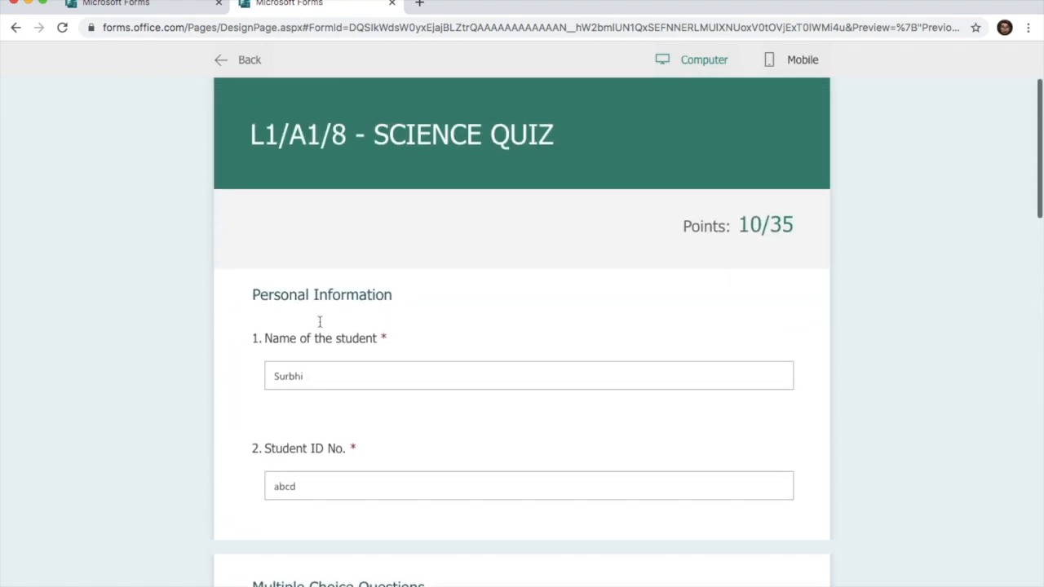
pyautogui.click(238, 60)
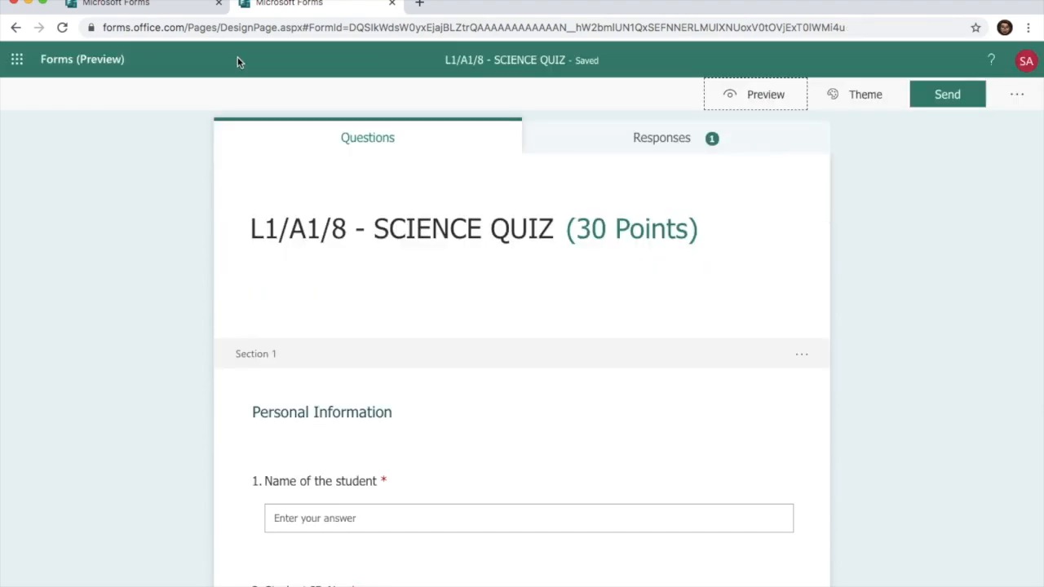
# Open the quiz's collected responses and review the summary statistics and charts for Questions 1 to 8
pyautogui.click(665, 150)
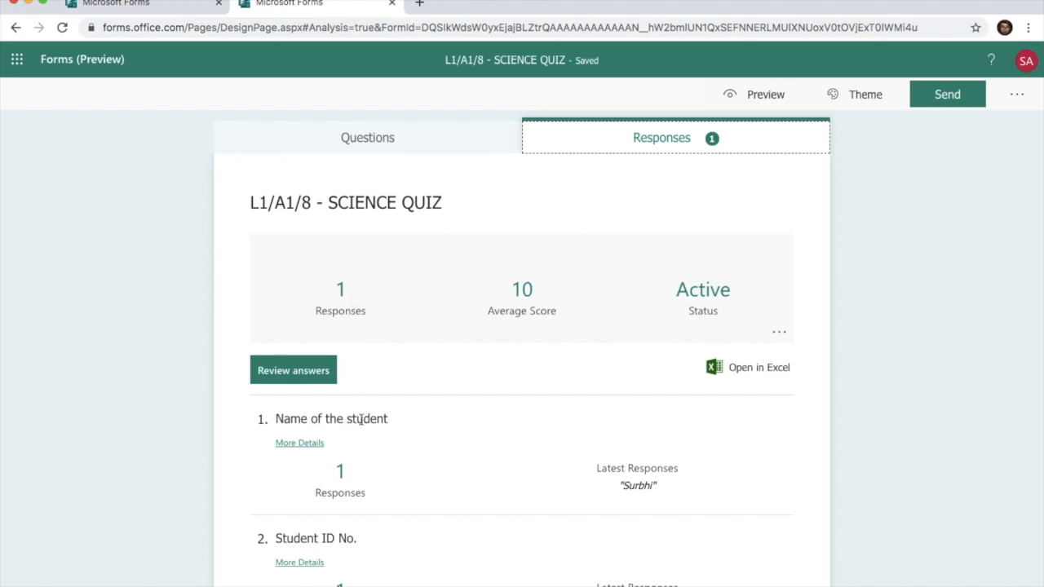
pyautogui.scroll(-3, 365, 418)
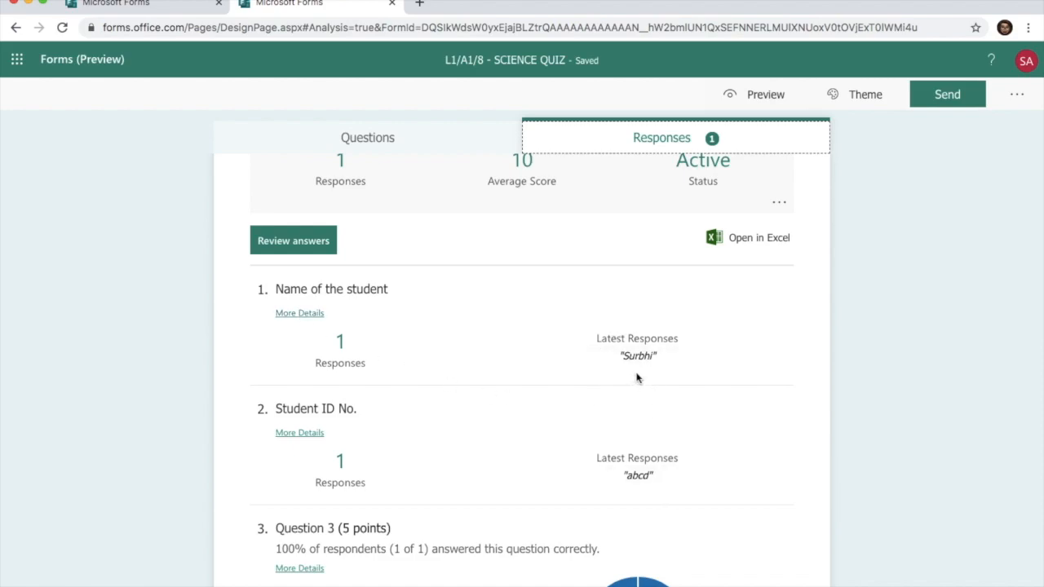
pyautogui.scroll(-3, 636, 467)
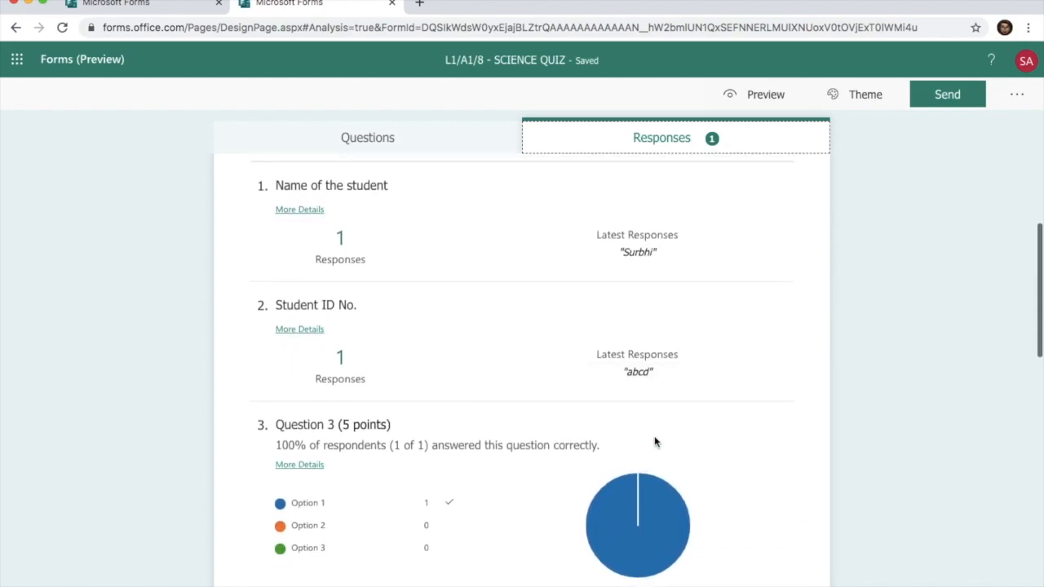
pyautogui.scroll(-4, 719, 400)
pyautogui.scroll(-3, 718, 401)
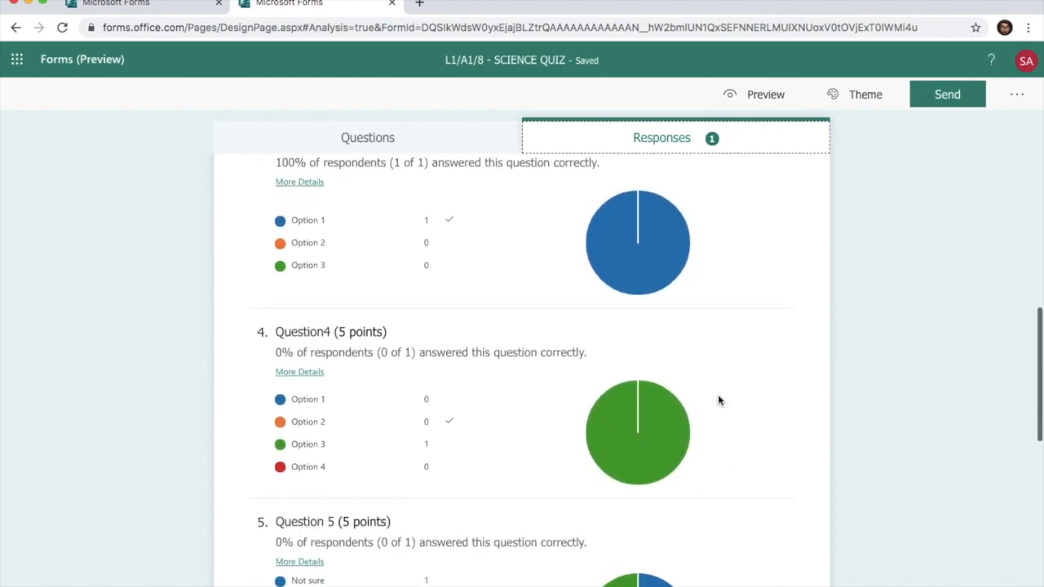
pyautogui.scroll(-8, 719, 400)
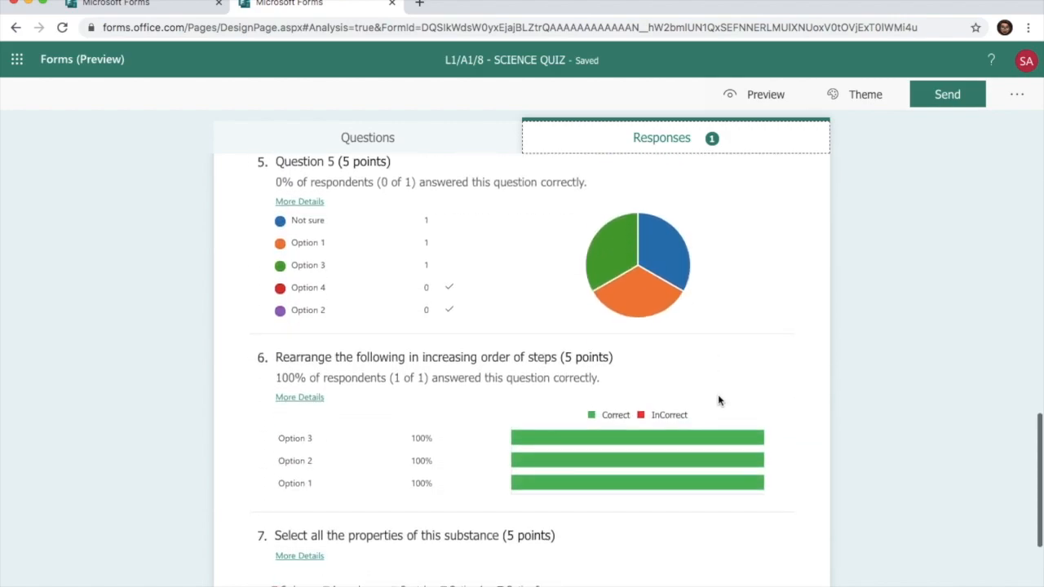
pyautogui.scroll(-7, 718, 400)
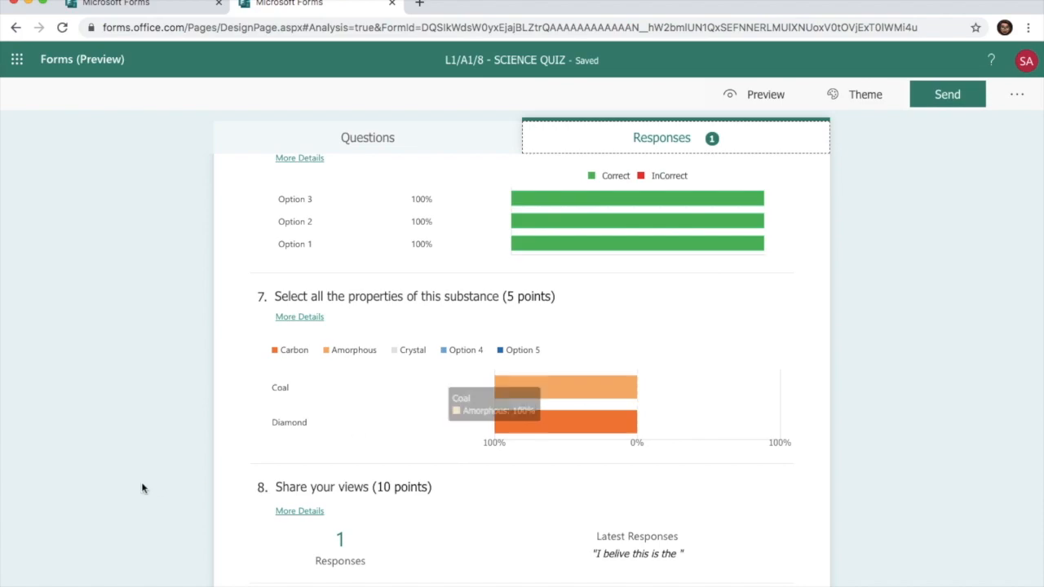
# View the individual responses to Question 8, "Share your views", and close the details
pyautogui.click(305, 511)
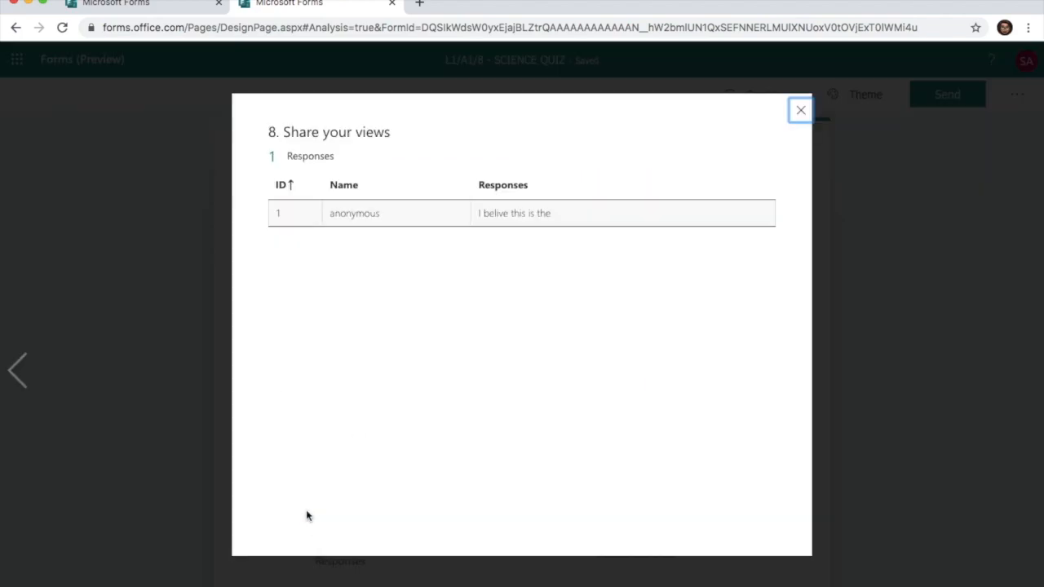
pyautogui.click(380, 214)
pyautogui.click(385, 216)
pyautogui.click(517, 217)
pyautogui.click(799, 110)
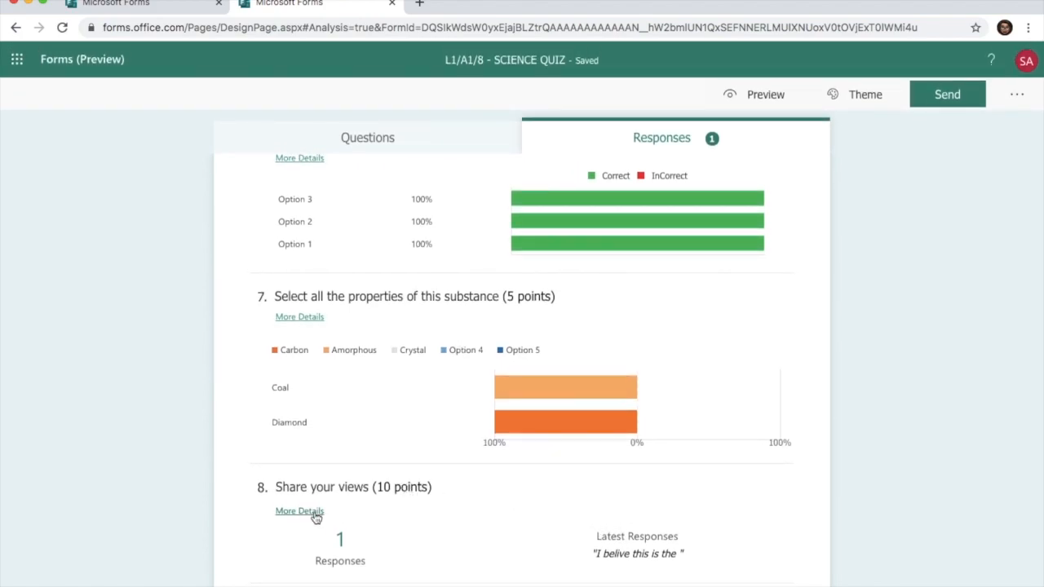
pyautogui.scroll(15, 437, 487)
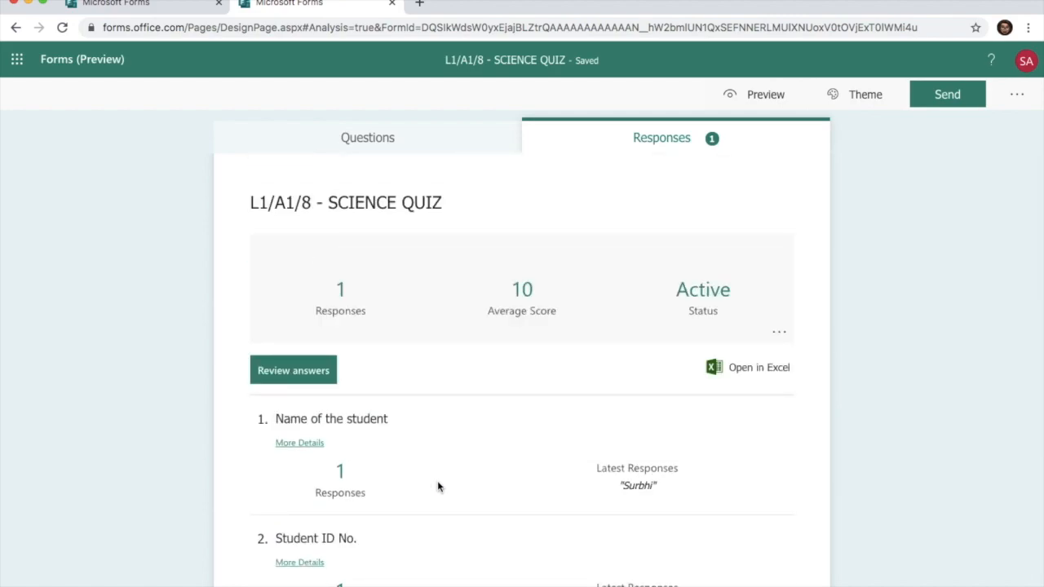
pyautogui.scroll(-15, 437, 487)
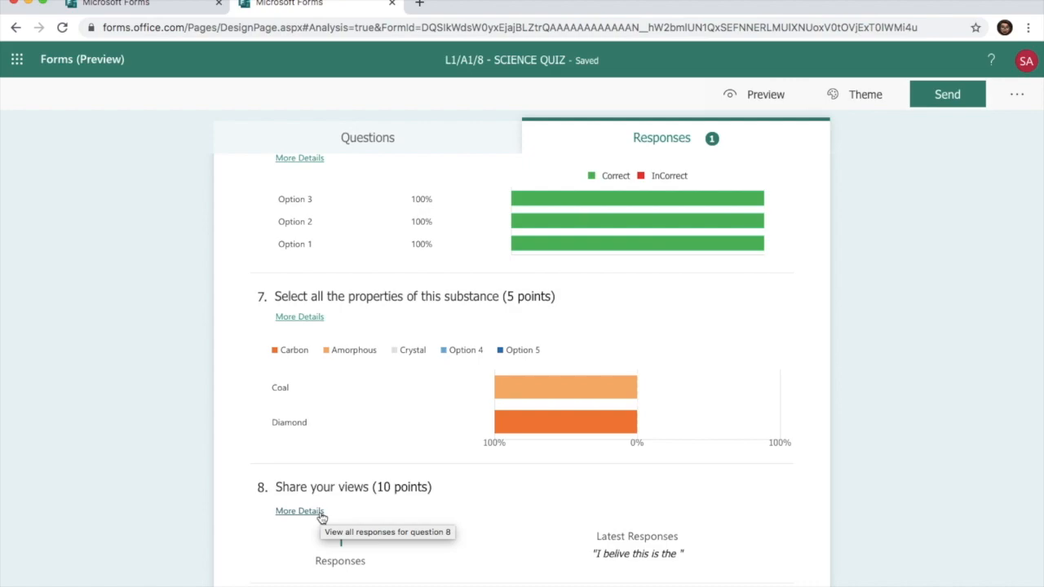
# Open the print preview of the response summary, look through its pages, and cancel printing
pyautogui.scroll(20, 494, 540)
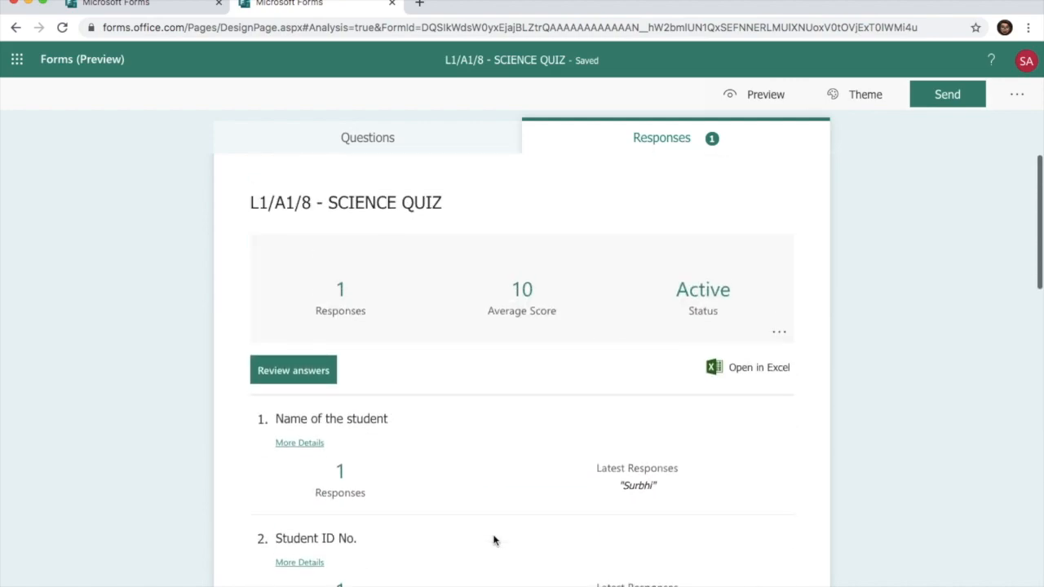
pyautogui.click(779, 334)
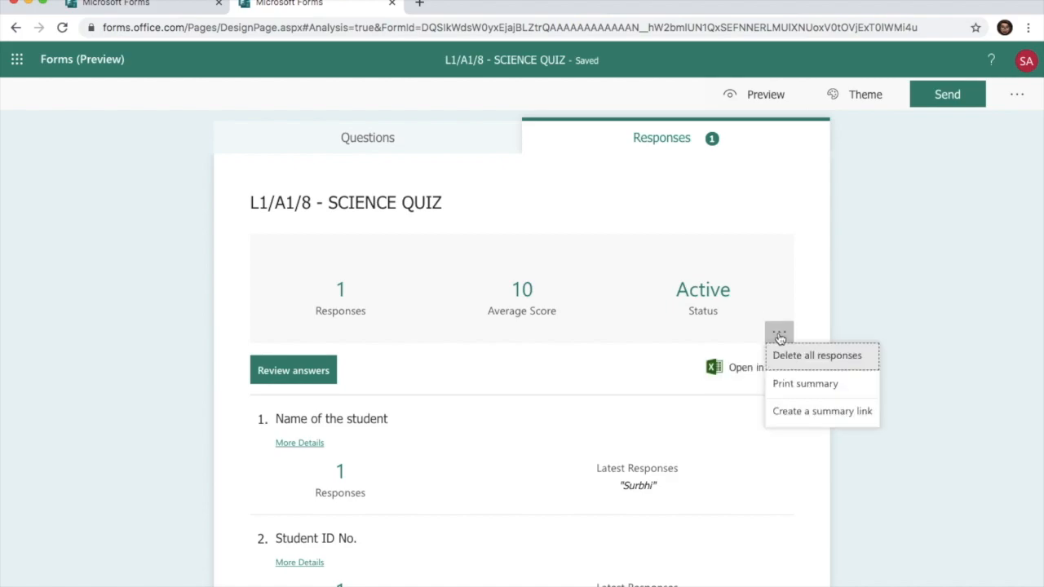
pyautogui.click(794, 384)
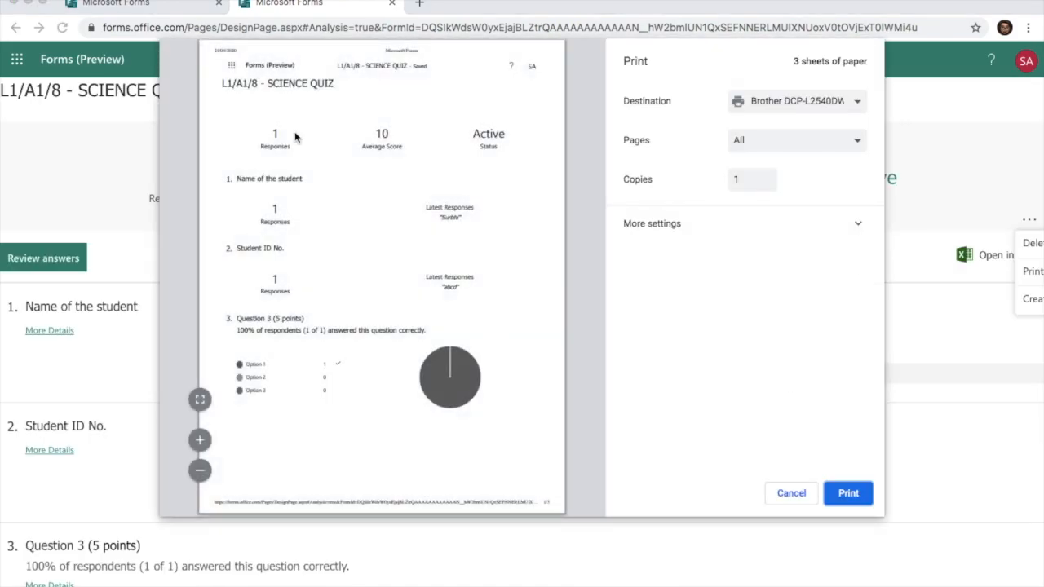
pyautogui.scroll(-5, 363, 315)
pyautogui.scroll(-3, 361, 314)
pyautogui.scroll(10, 361, 314)
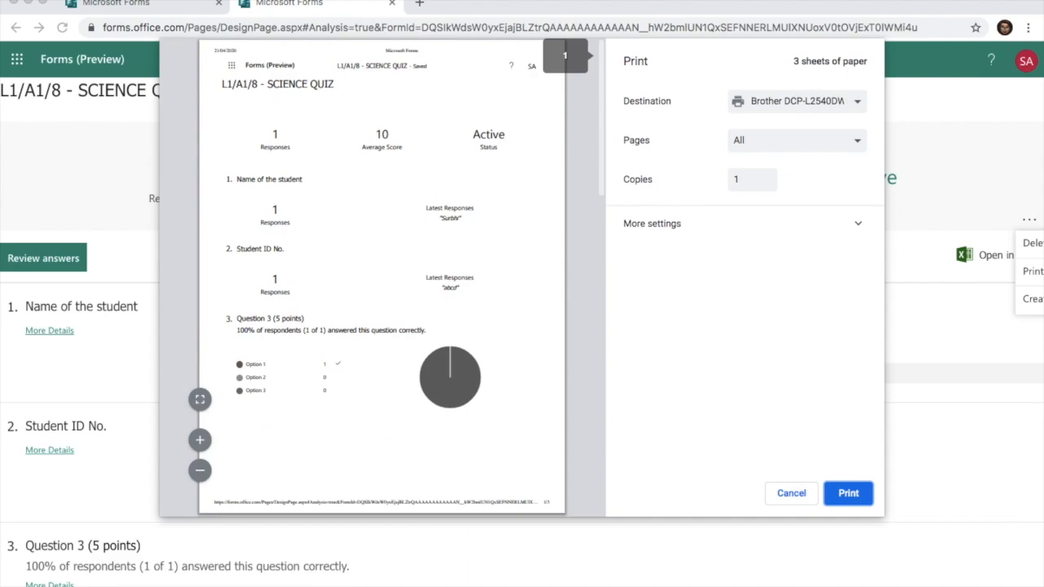
pyautogui.click(789, 493)
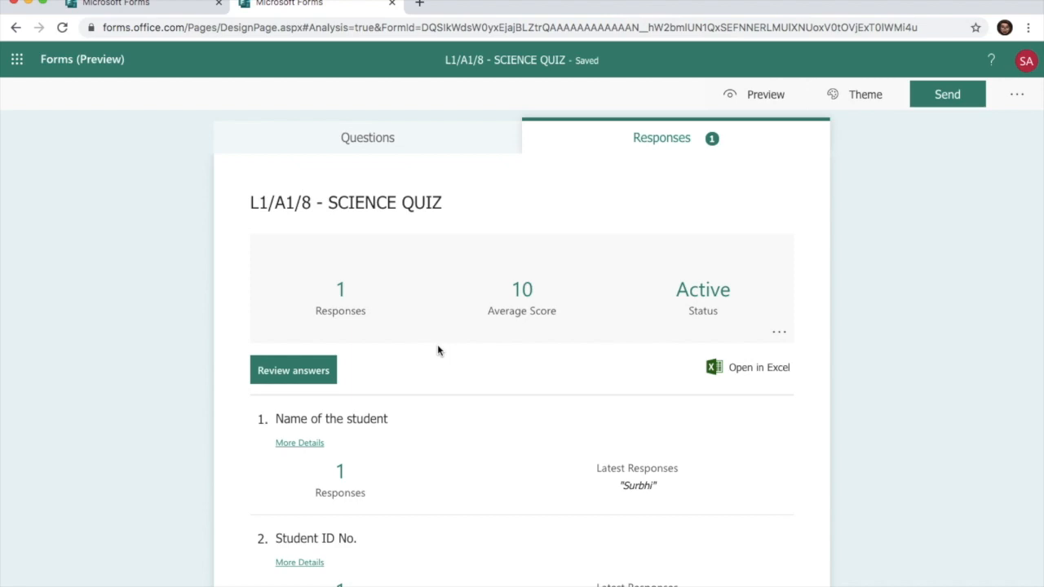
# Open the quiz responses in Excel and inspect the response row's columns from Start time to Quiz feedback
pyautogui.click(745, 367)
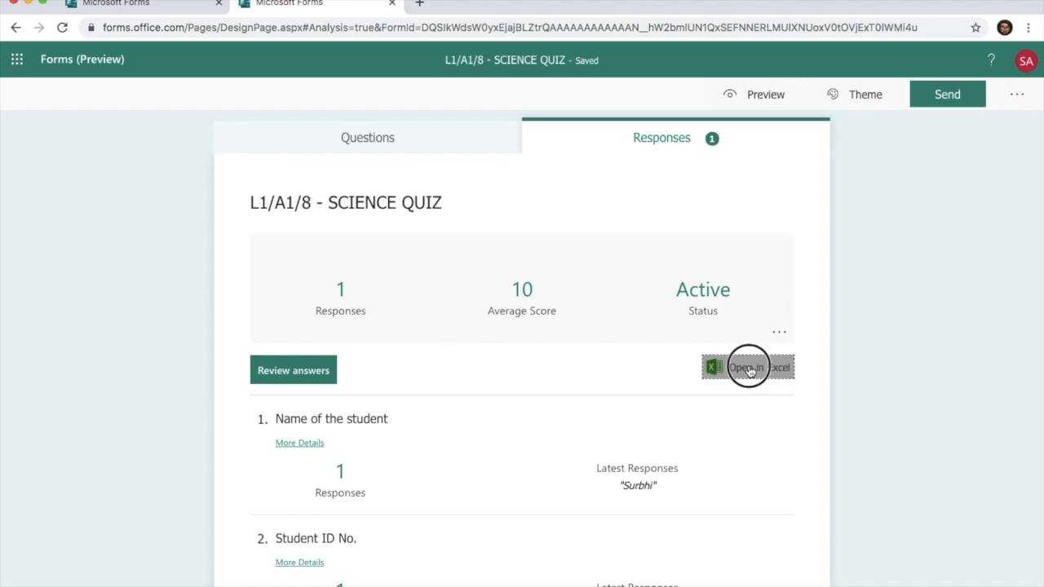
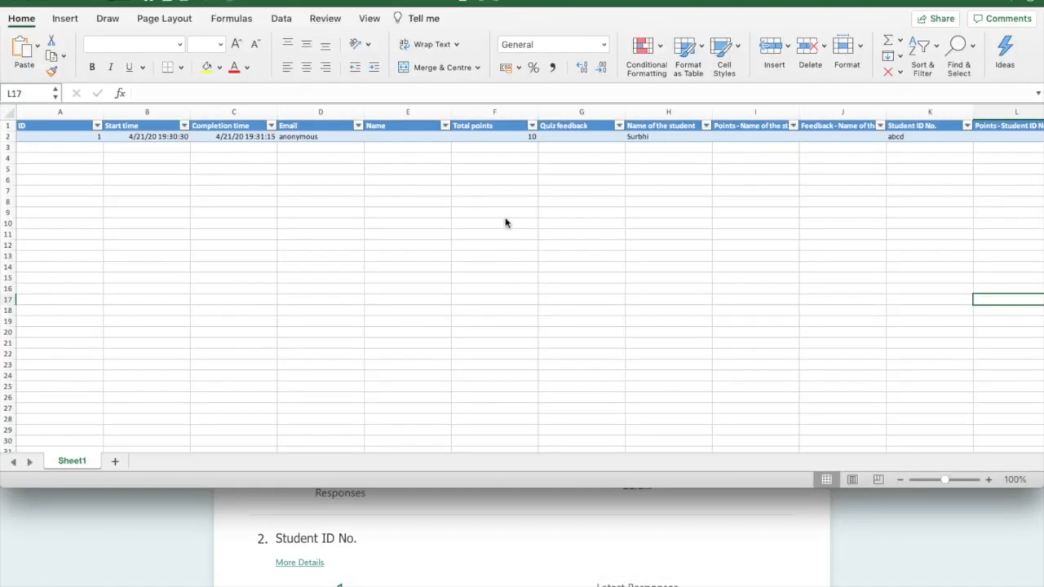
pyautogui.click(170, 137)
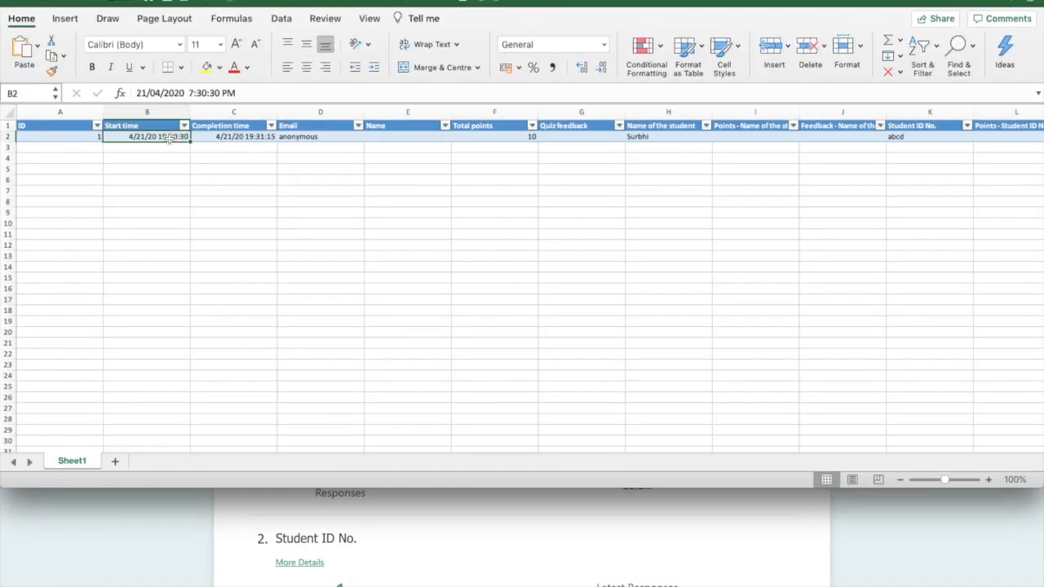
pyautogui.press('Right')
pyautogui.press('Right')
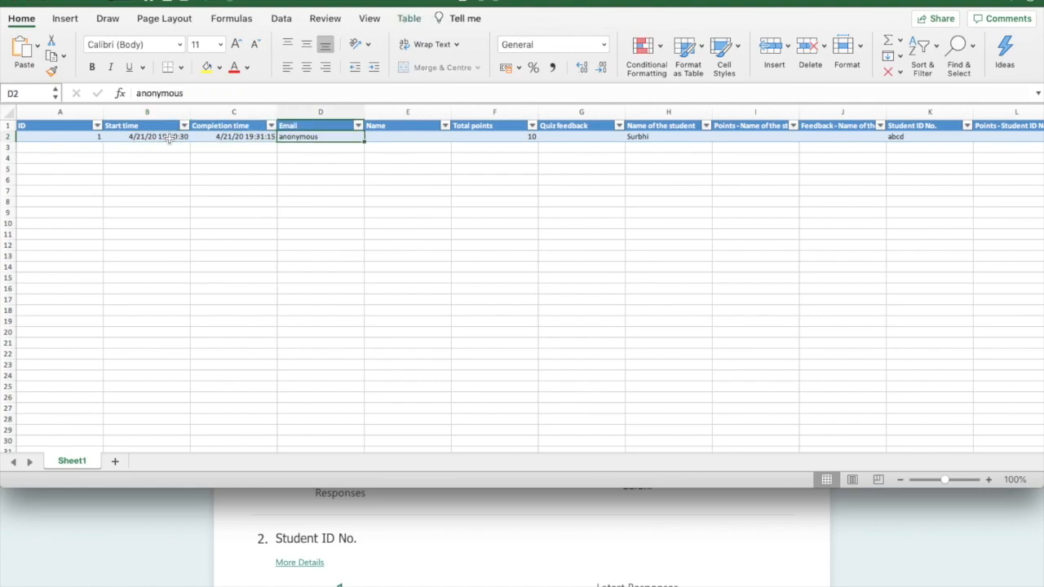
pyautogui.press('Right')
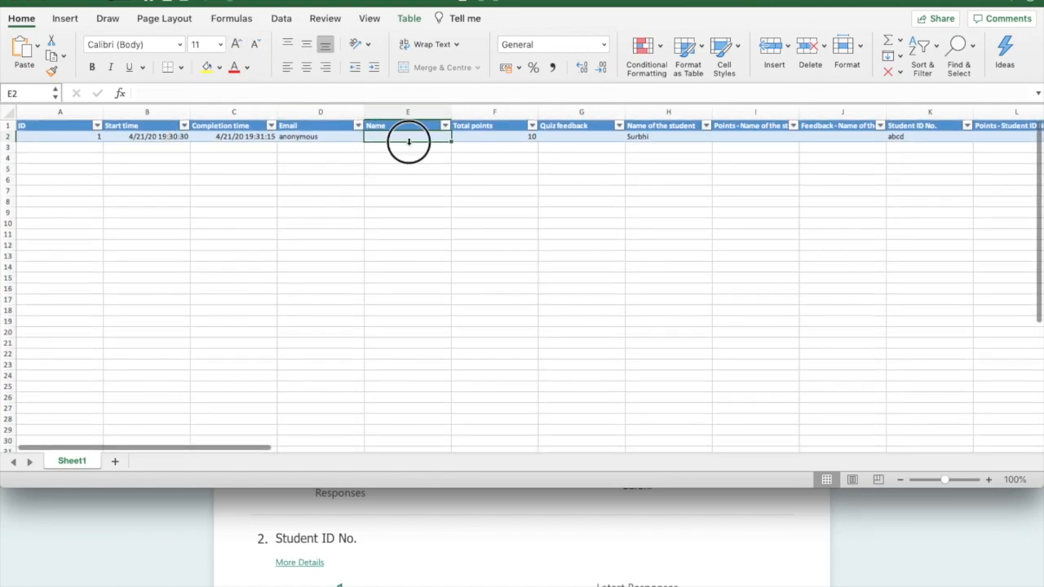
pyautogui.click(445, 127)
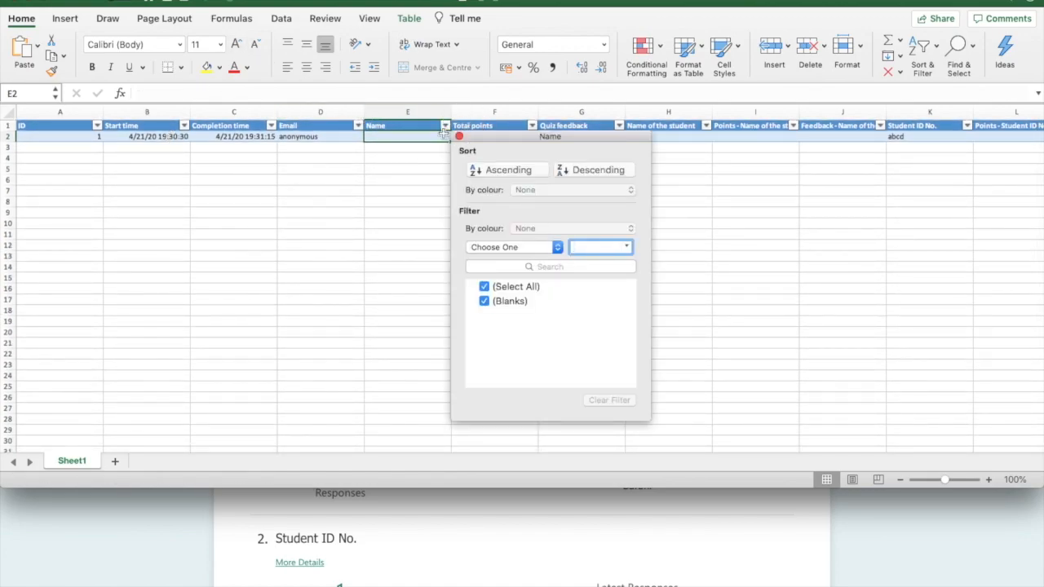
pyautogui.click(416, 157)
pyautogui.click(478, 138)
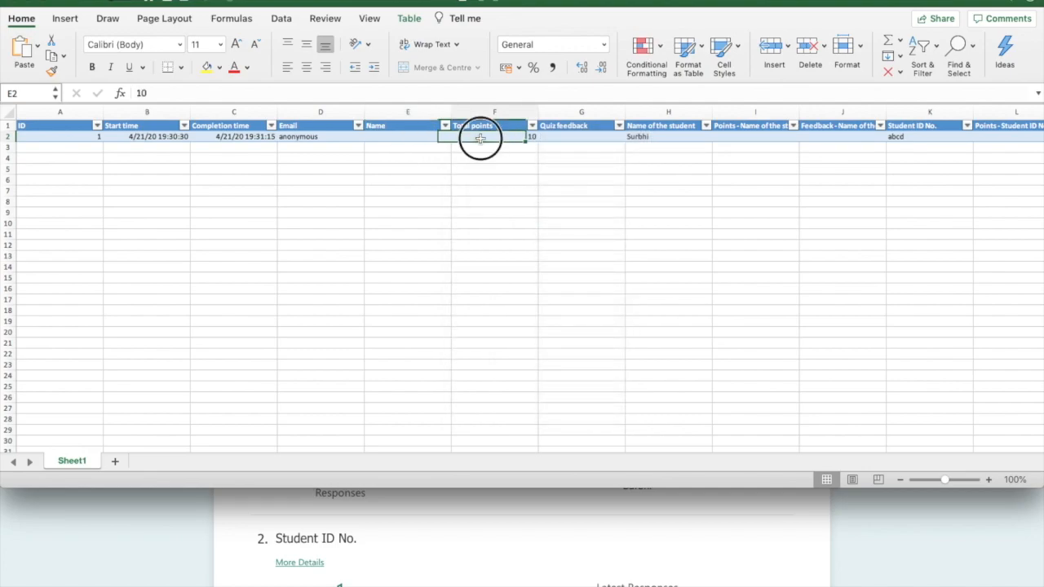
pyautogui.click(551, 138)
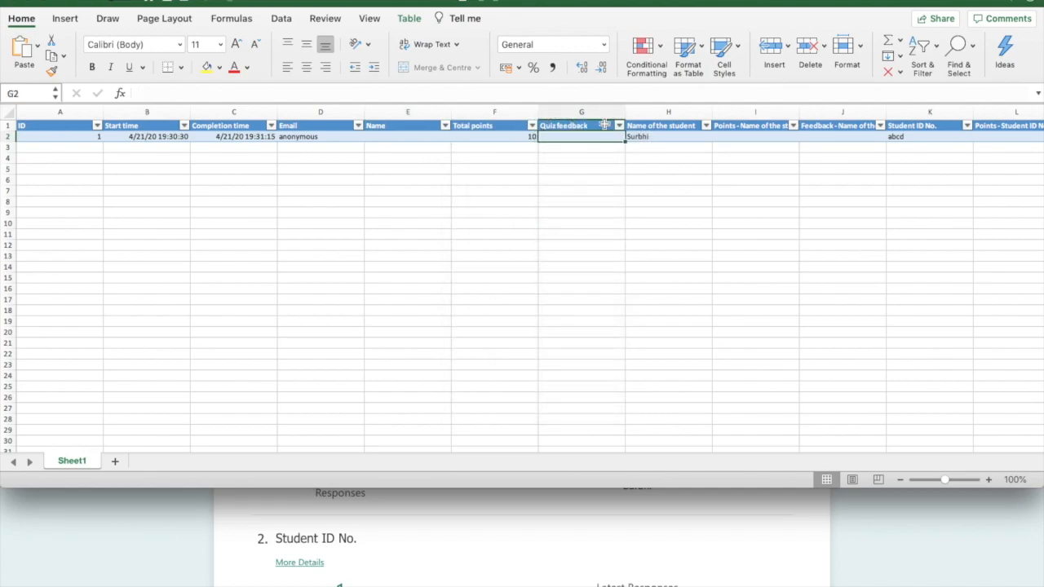
# Examine the response row's answers, points and feedback columns from Name of the student through Share your views
pyautogui.press('Right')
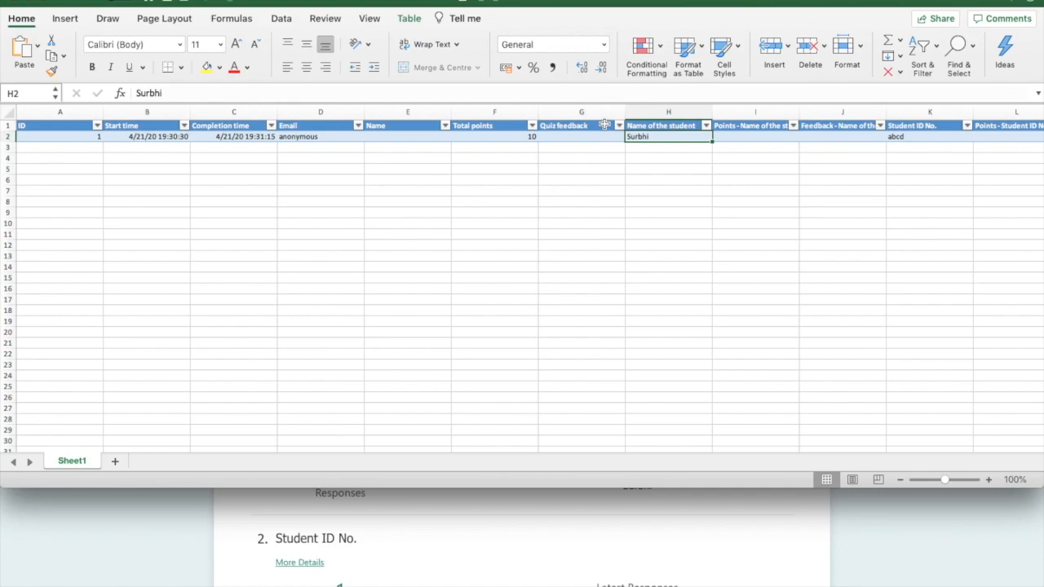
pyautogui.press('Right')
pyautogui.press('Right')
pyautogui.press('Right')
pyautogui.press('Right')
pyautogui.press('Right')
pyautogui.press('Right')
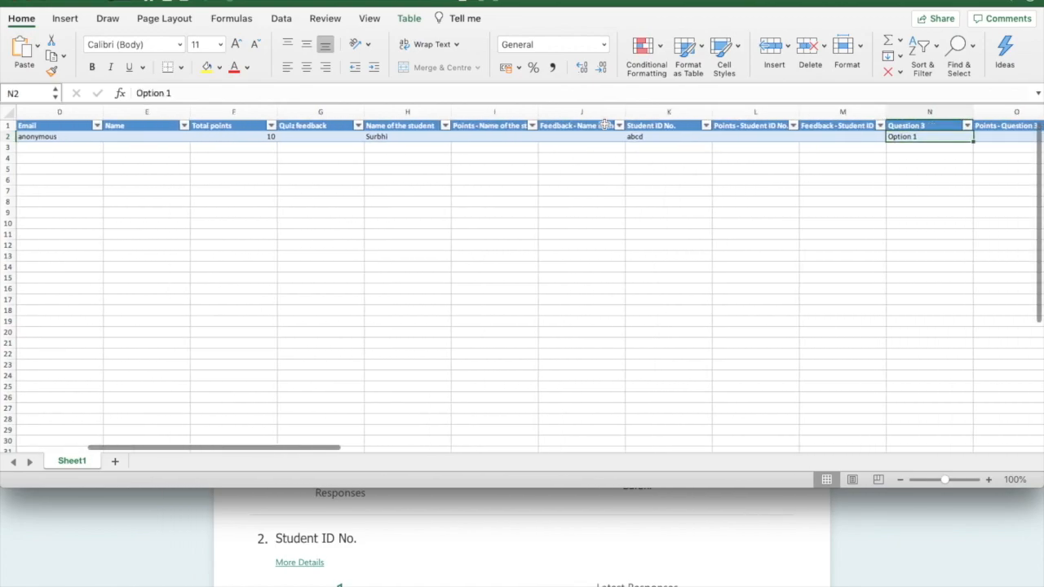
pyautogui.press('Right')
pyautogui.press('Right')
pyautogui.press('Right')
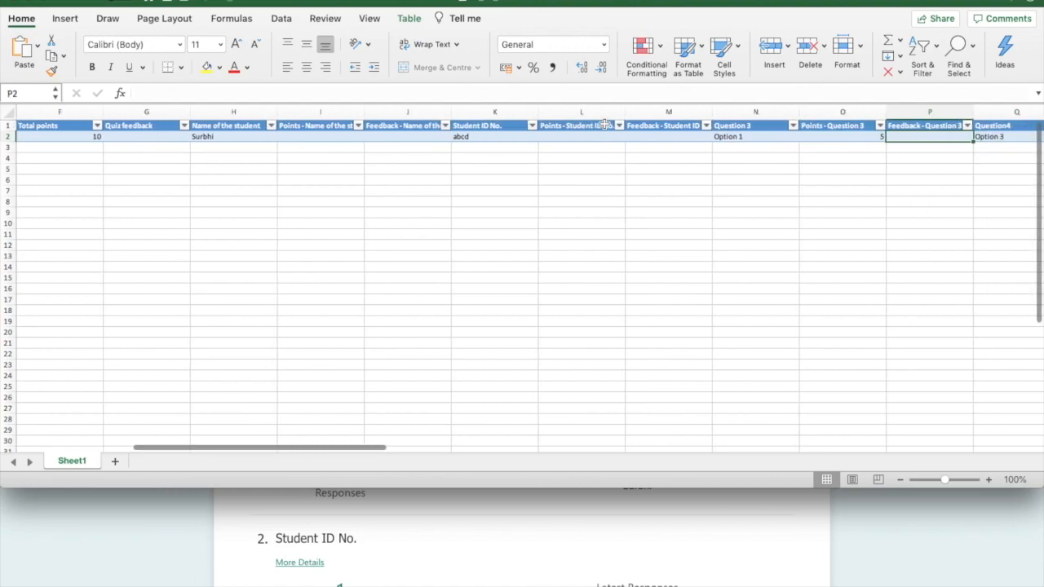
pyautogui.press('Right')
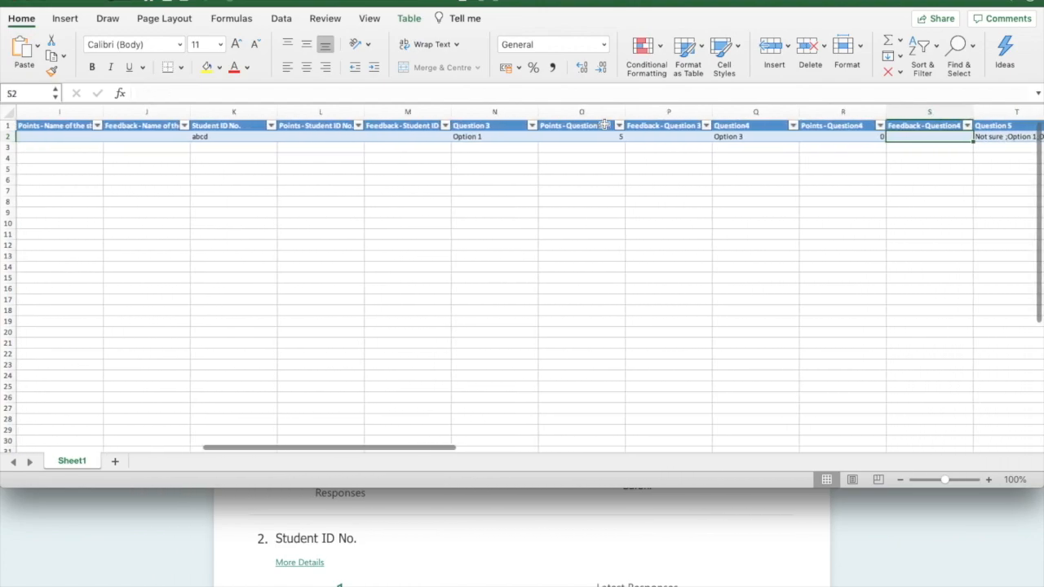
pyautogui.press('Right')
pyautogui.press('Right')
pyautogui.press('Right')
pyautogui.press('Right')
pyautogui.press('Right')
pyautogui.press('Right')
pyautogui.press('Right')
pyautogui.press('Right')
pyautogui.press('Right')
pyautogui.press('Right')
pyautogui.press('Right')
pyautogui.press('Right')
pyautogui.press('Right')
pyautogui.press('Right')
pyautogui.press('Right')
pyautogui.press('Right')
pyautogui.press('Right')
pyautogui.press('Right')
pyautogui.press('Right')
pyautogui.press('Right')
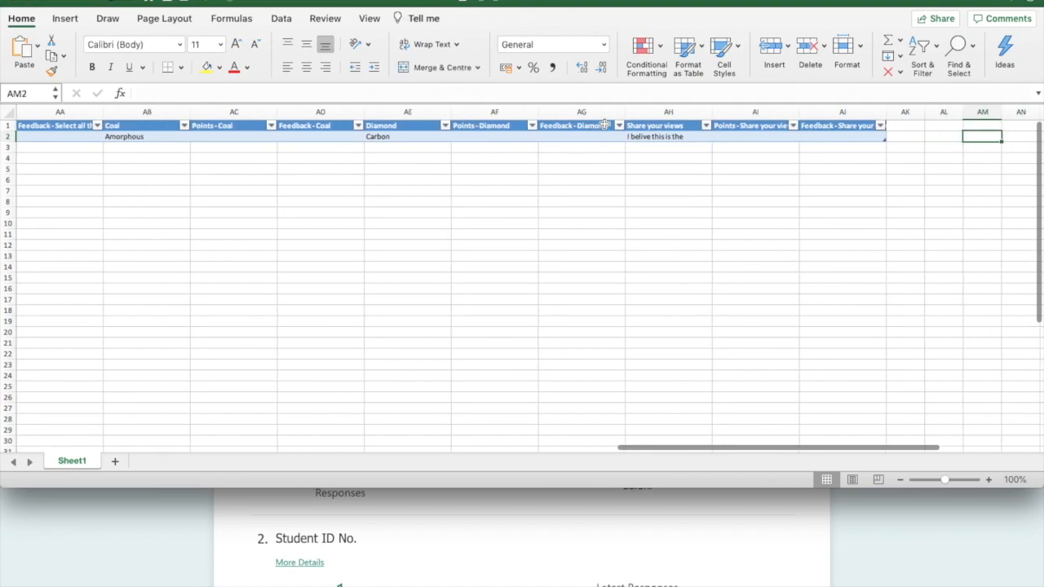
pyautogui.press('Down')
pyautogui.press('Down')
pyautogui.press('Up')
pyautogui.press('Up')
pyautogui.press('Left')
pyautogui.press('Left')
pyautogui.press('Left')
pyautogui.press('Left')
pyautogui.press('Left')
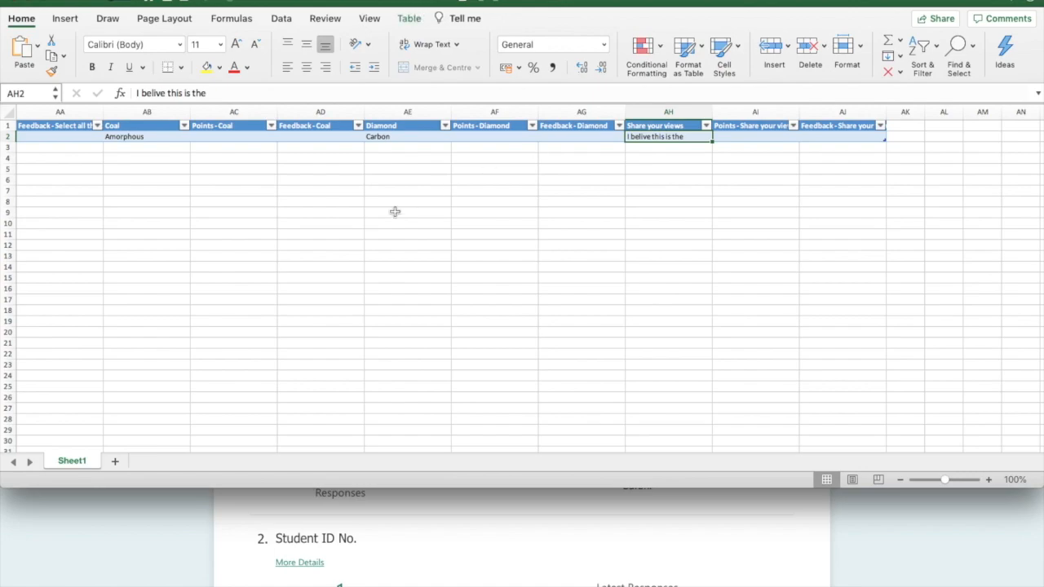
# Collapse the empty Name and Quiz feedback columns in the response sheet
pyautogui.hscroll(-15, 395, 212)
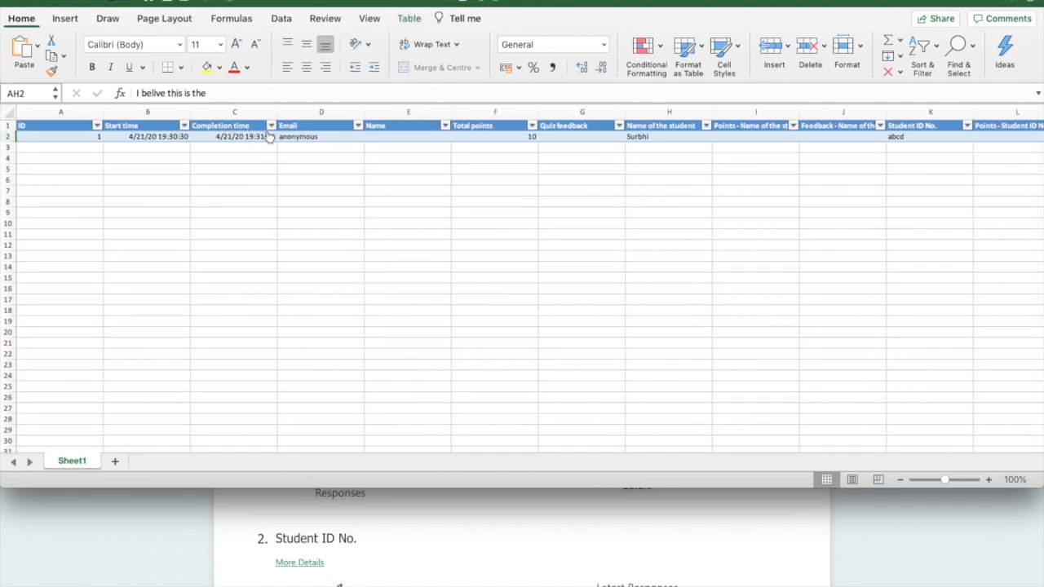
pyautogui.moveTo(451, 112); pyautogui.dragTo(358, 123)
pyautogui.moveTo(532, 112); pyautogui.dragTo(447, 116)
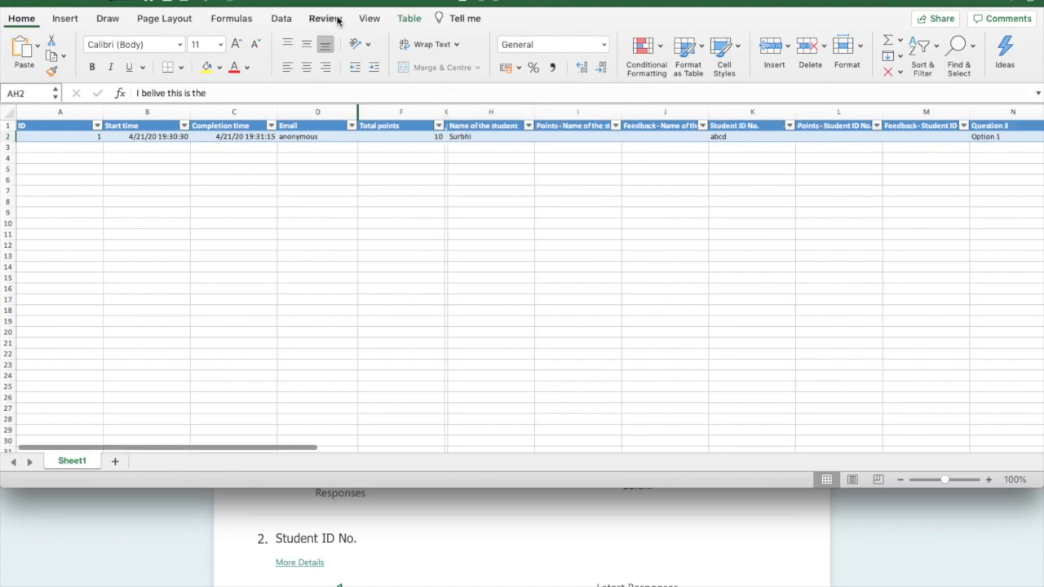
# Close the response workbook without saving its changes and return to the quiz's questions in Microsoft Forms
pyautogui.click(14, 3)
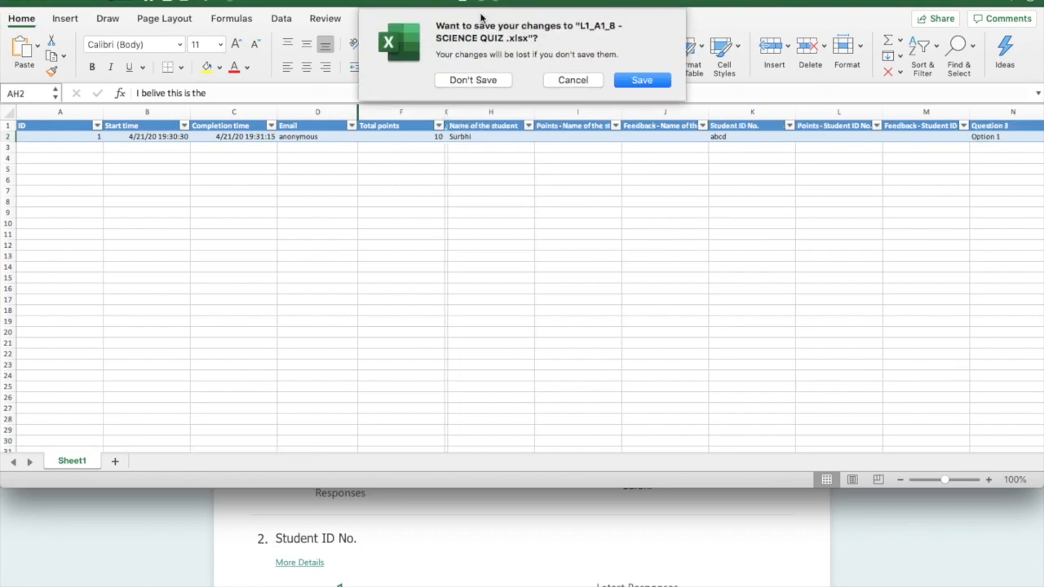
pyautogui.click(473, 80)
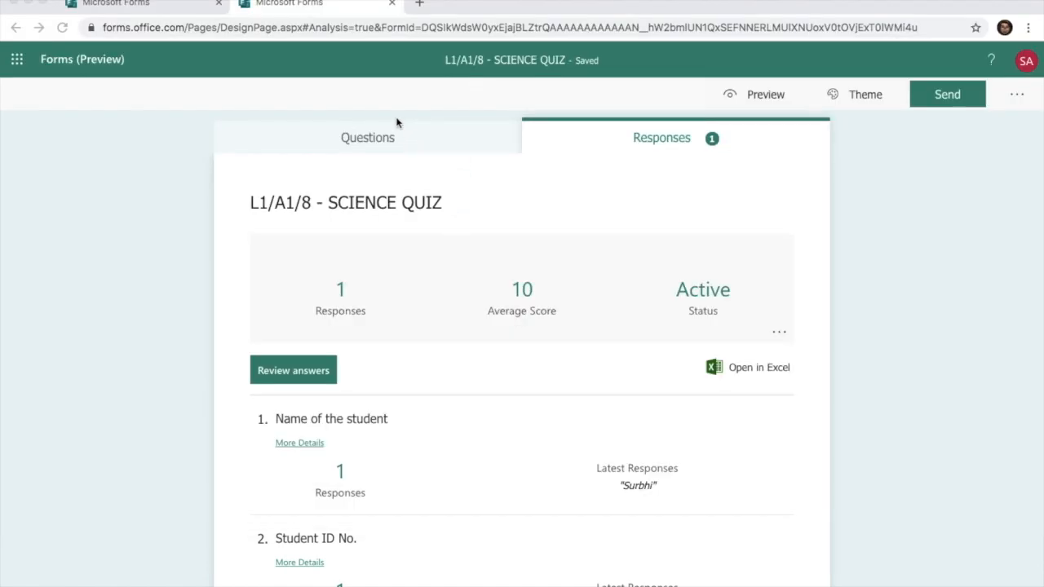
pyautogui.click(403, 146)
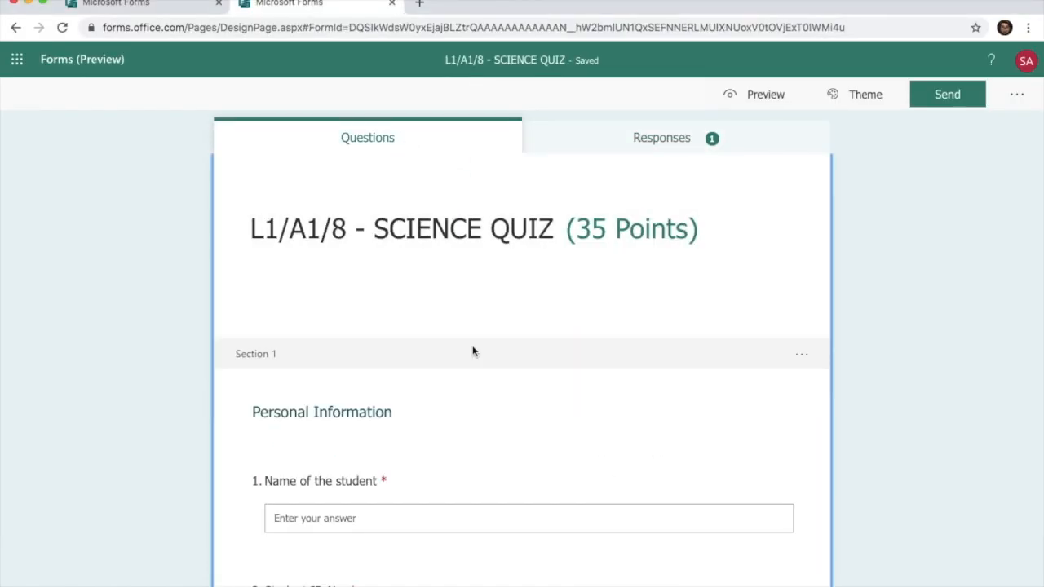
# Delete Question 8, "Share your views", from the end of the quiz
pyautogui.scroll(-5, 472, 351)
pyautogui.scroll(-2, 472, 351)
pyautogui.scroll(6, 472, 351)
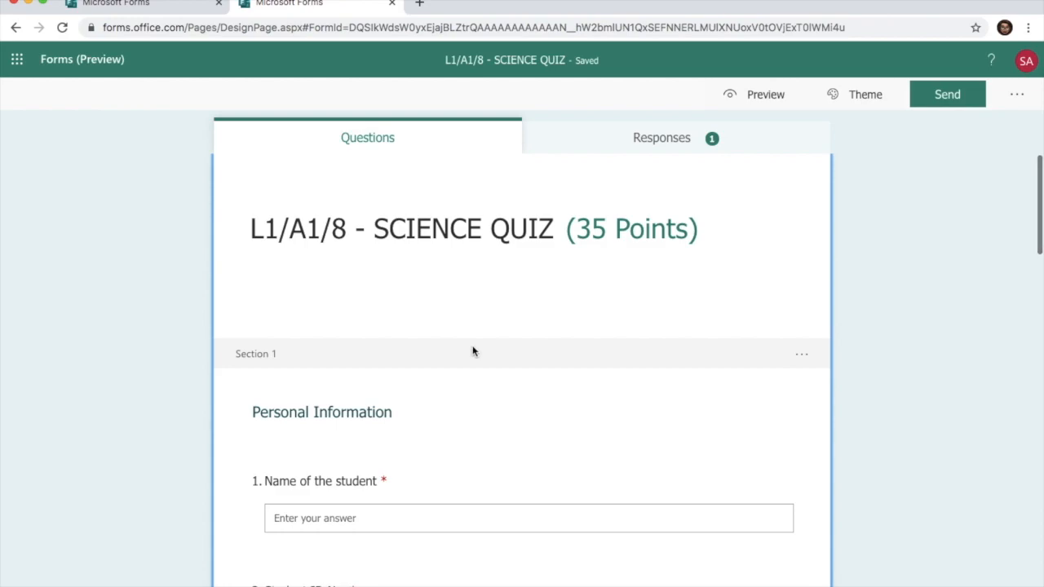
pyautogui.scroll(-6, 472, 350)
pyautogui.scroll(-10, 472, 351)
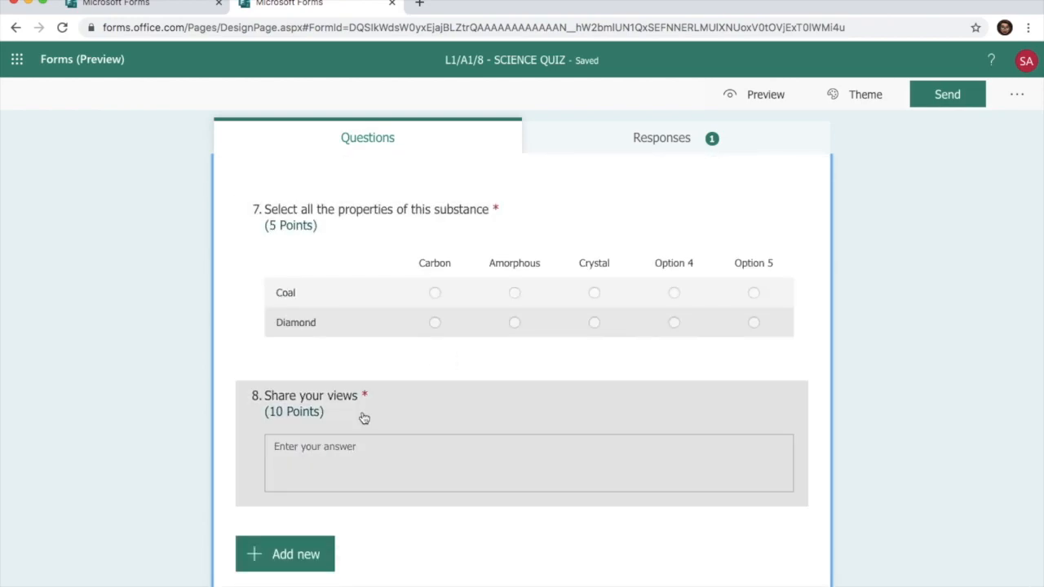
pyautogui.click(362, 413)
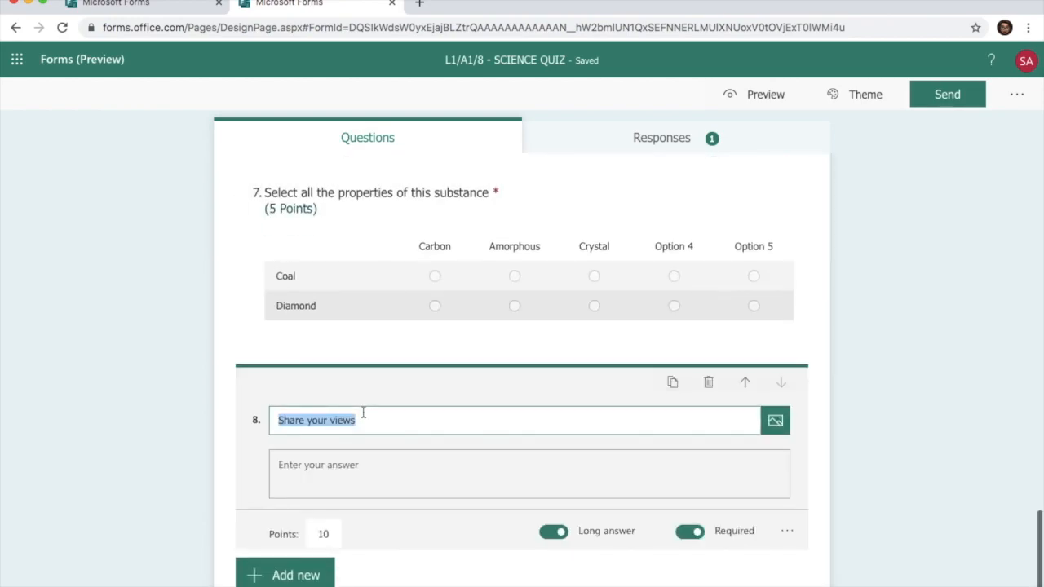
pyautogui.click(709, 387)
# Remove the Option 5, Option 4 and Carbon columns from Question 7, "Select all the properties of this substance"
pyautogui.click(544, 480)
pyautogui.scroll(-1, 605, 517)
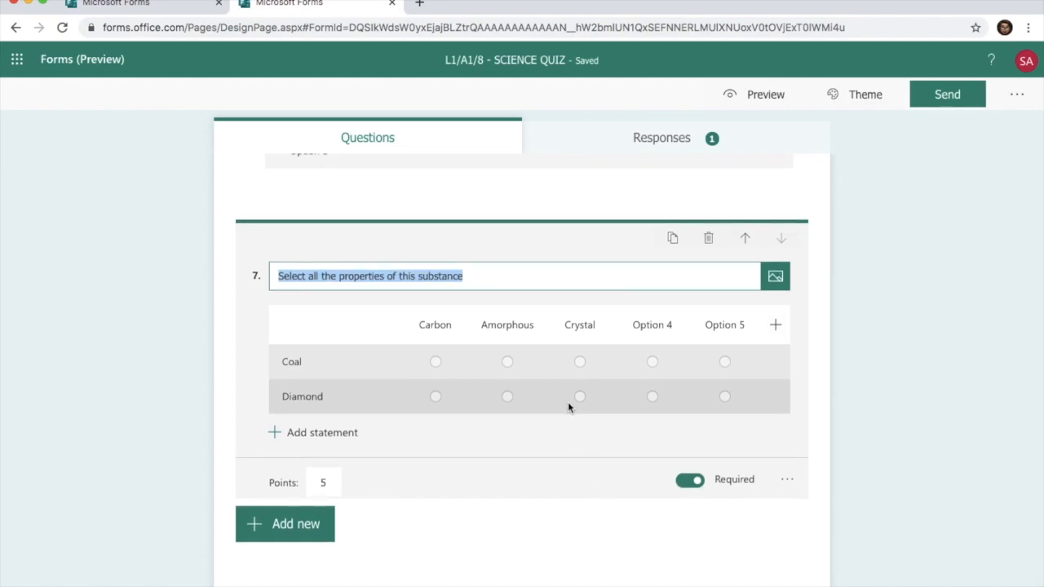
pyautogui.click(787, 480)
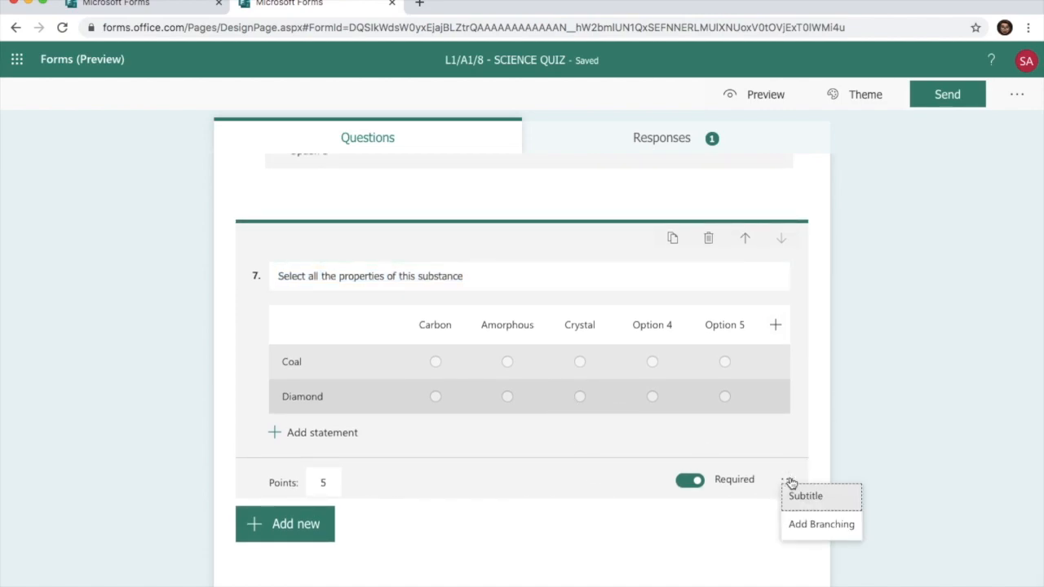
pyautogui.click(653, 524)
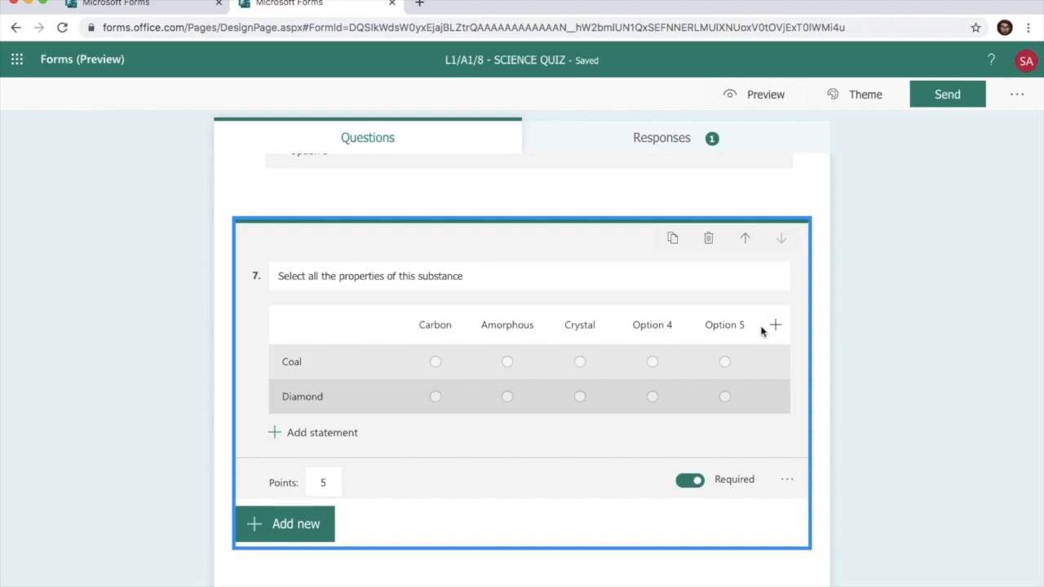
pyautogui.click(736, 324)
pyautogui.click(773, 323)
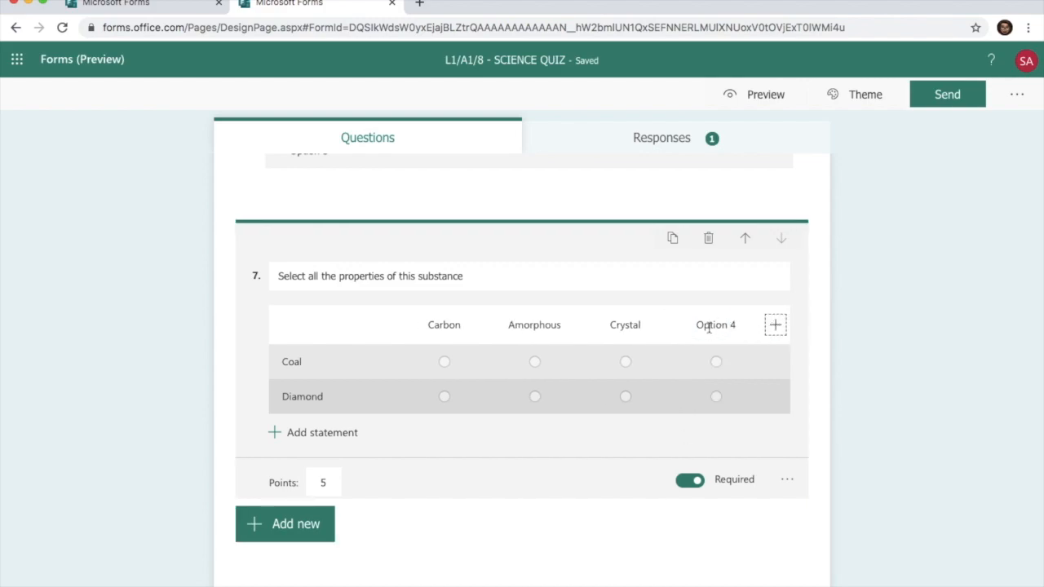
pyautogui.click(709, 325)
pyautogui.click(773, 323)
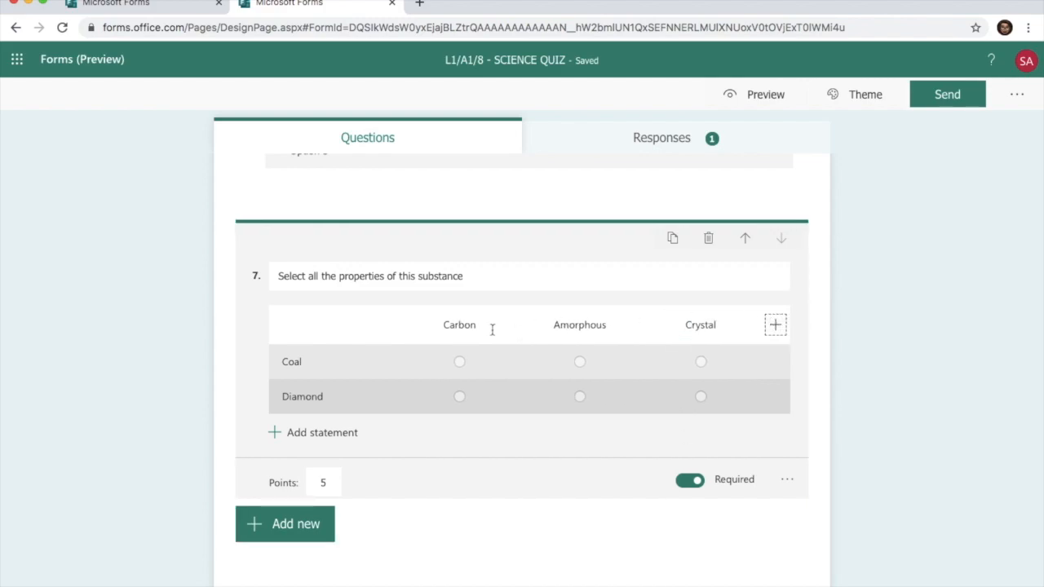
pyautogui.click(466, 324)
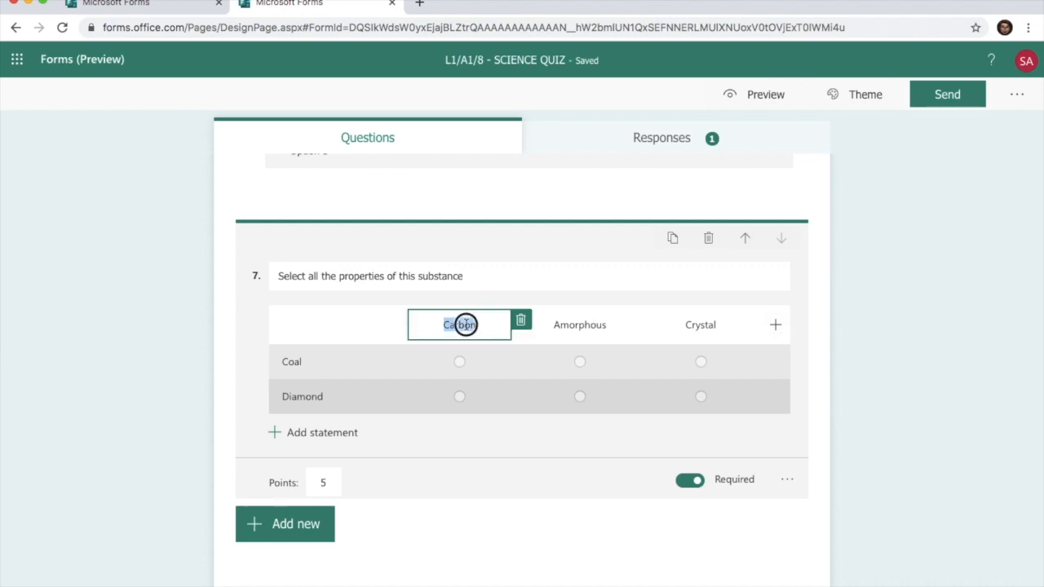
pyautogui.click(522, 322)
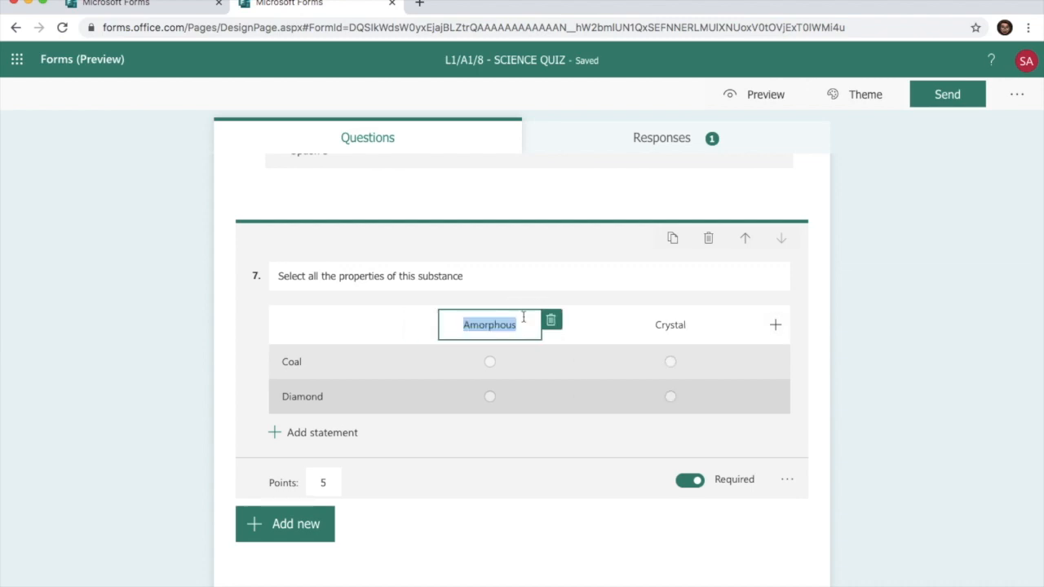
# Move the "Select all the properties of this substance" question above the "Rearrange the following in increasing order of steps" question and check the order
pyautogui.click(808, 300)
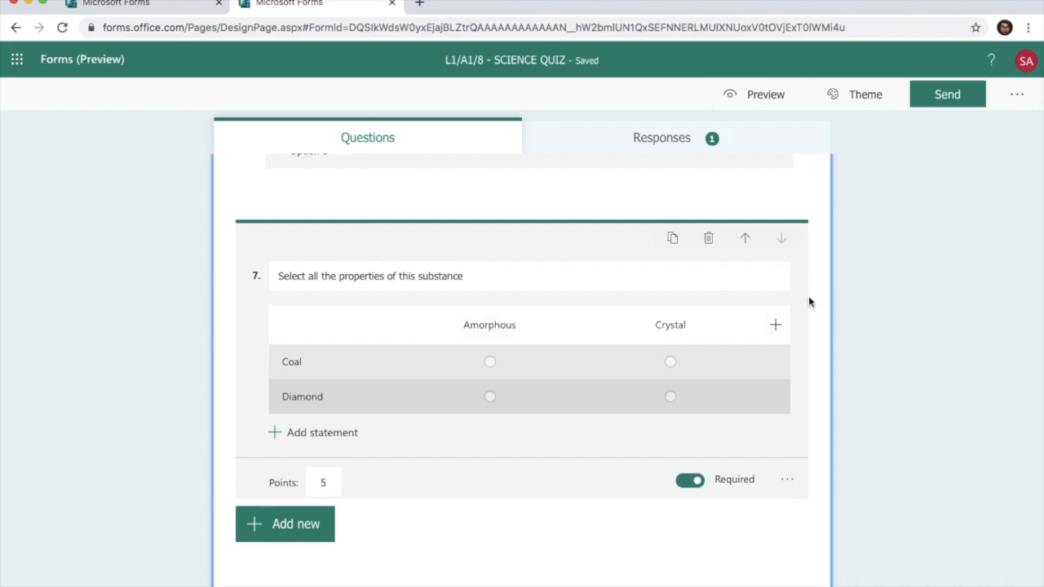
pyautogui.click(745, 242)
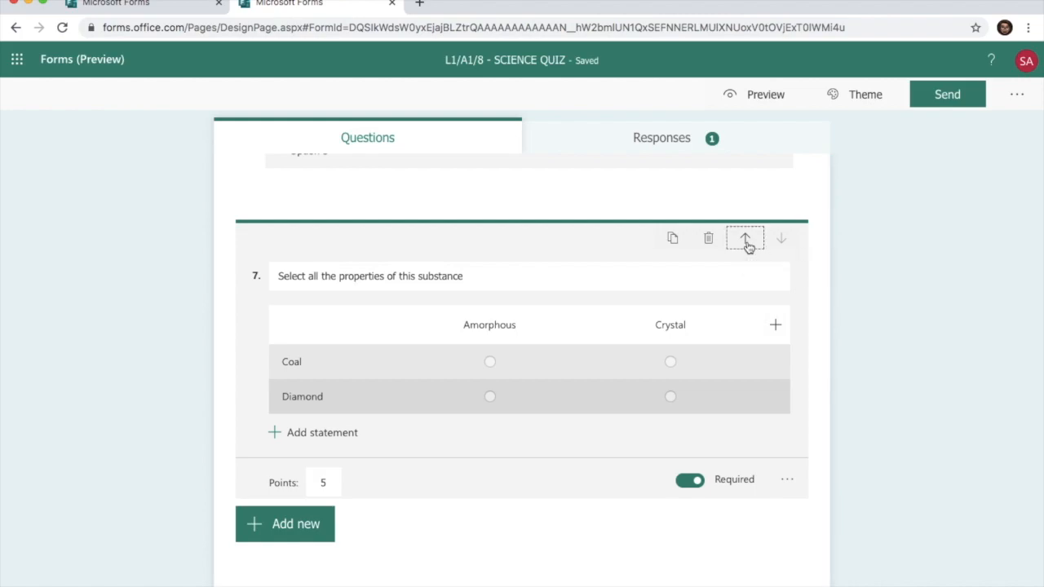
pyautogui.scroll(-3, 689, 408)
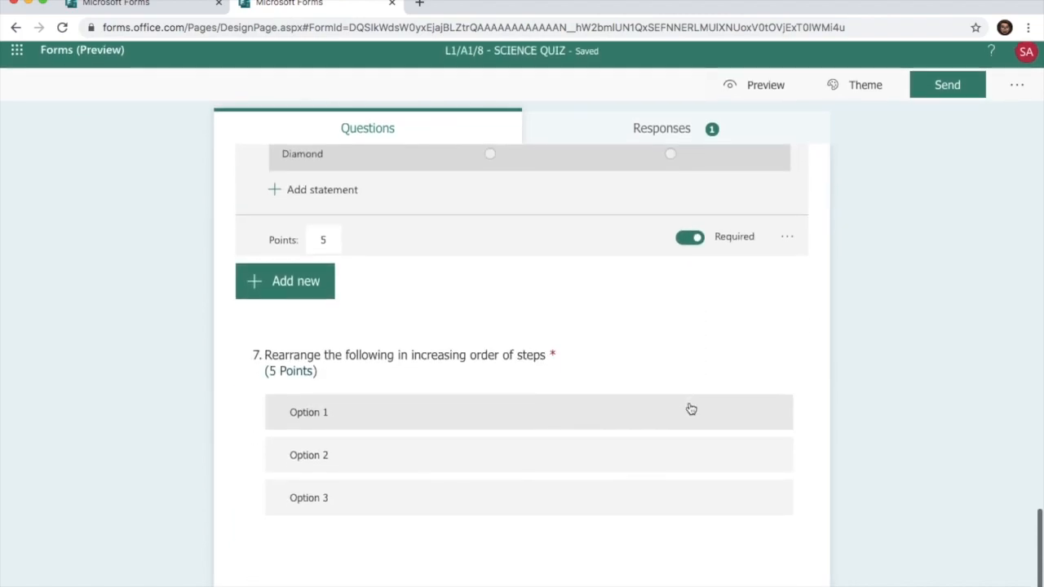
pyautogui.scroll(2, 691, 408)
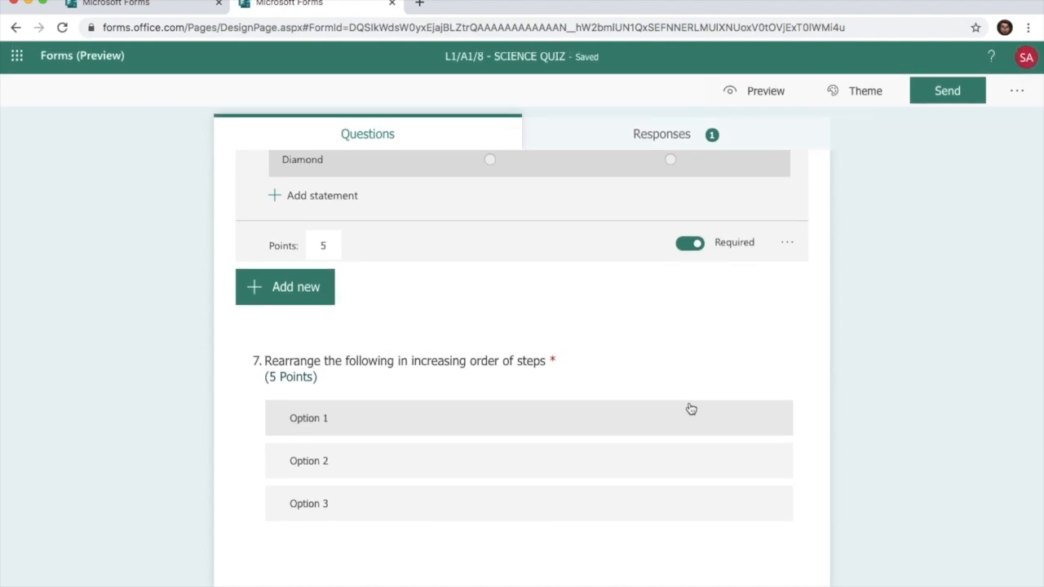
pyautogui.scroll(2, 690, 408)
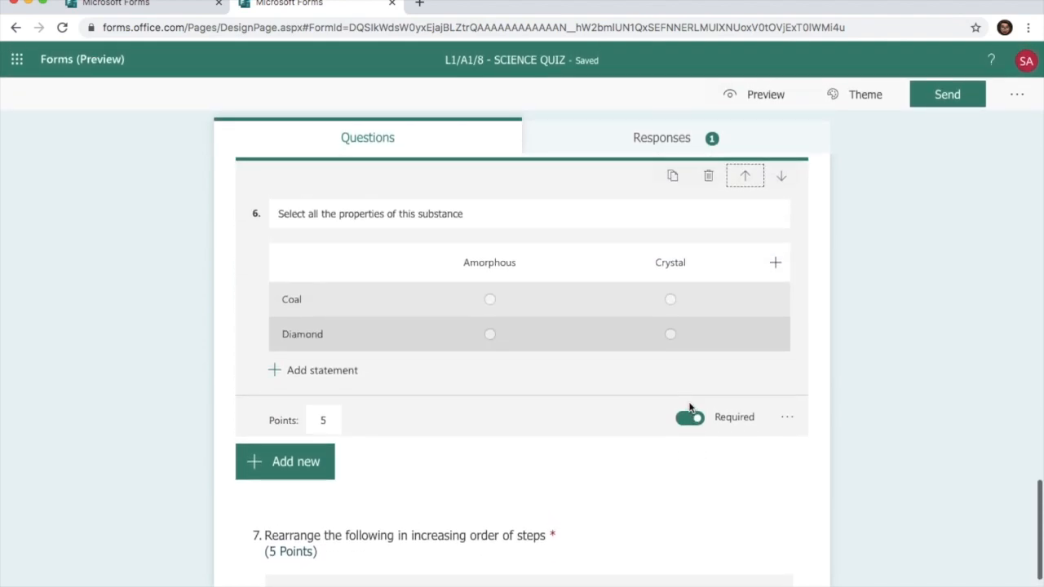
pyautogui.scroll(-2, 690, 408)
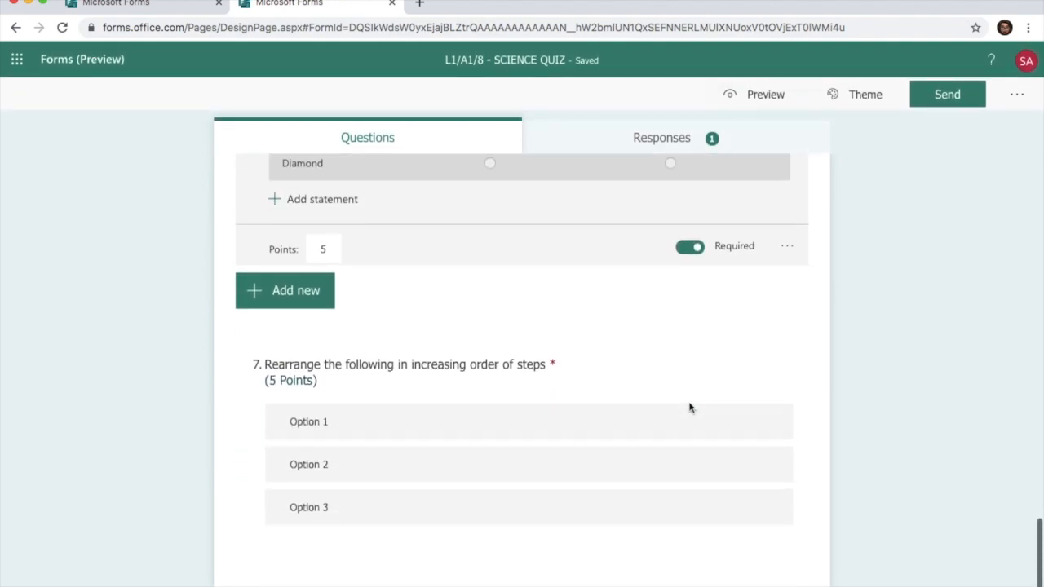
# Check the additional settings of the "Rearrange the following in increasing order of steps" question and look through the revised quiz
pyautogui.click(624, 367)
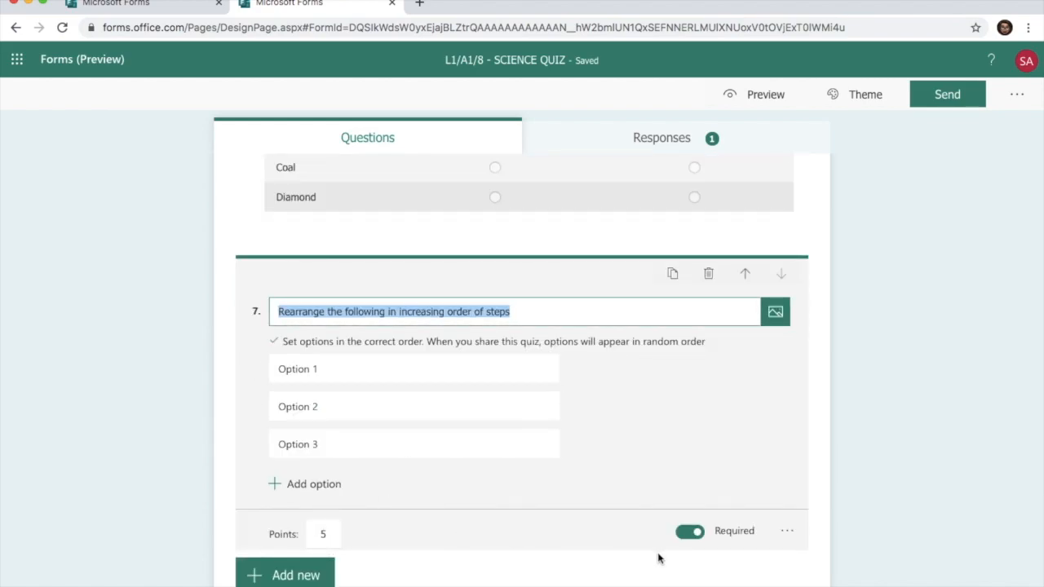
pyautogui.click(788, 533)
pyautogui.click(843, 495)
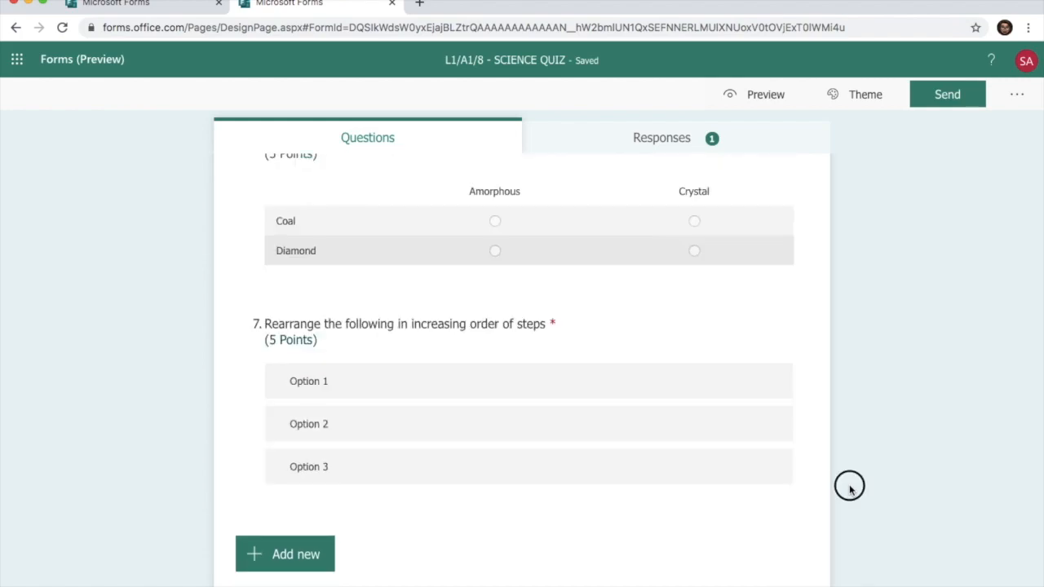
pyautogui.scroll(4, 703, 304)
pyautogui.scroll(10, 703, 304)
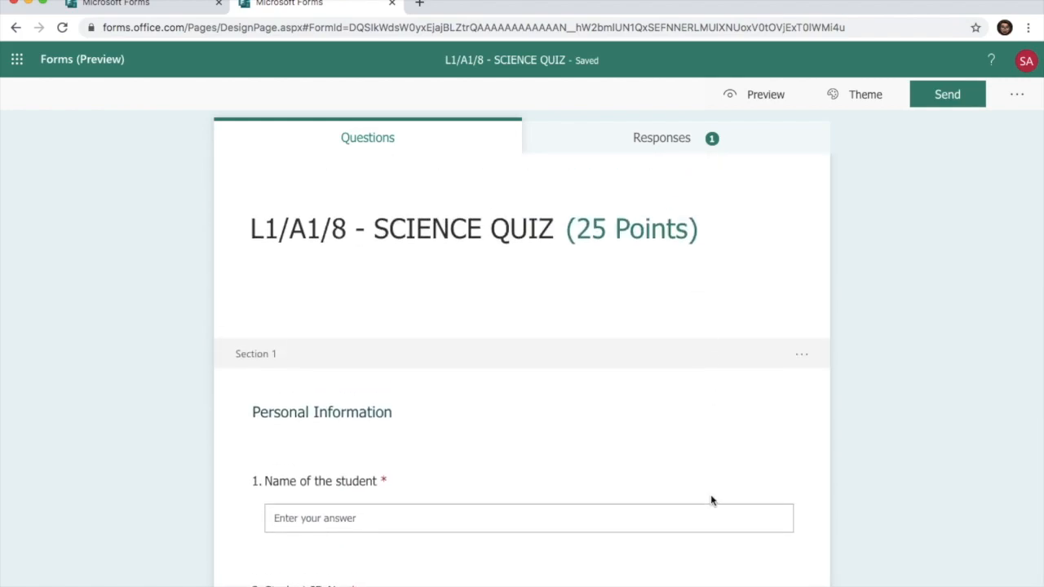
pyautogui.scroll(-12, 708, 531)
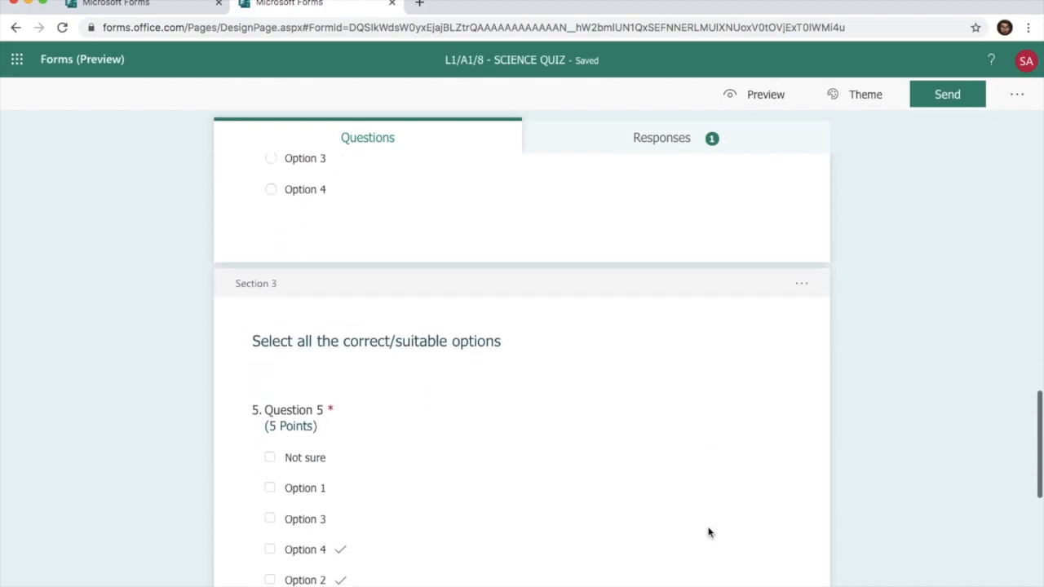
pyautogui.scroll(-5, 708, 532)
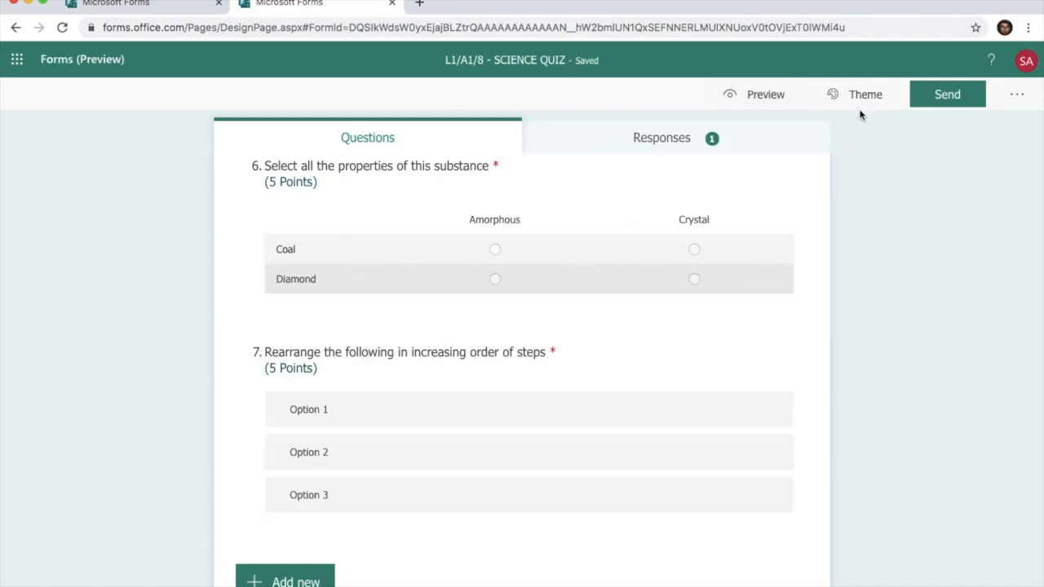
# Look through the theme ideas, colours and custom background image sources available for the quiz
pyautogui.click(860, 112)
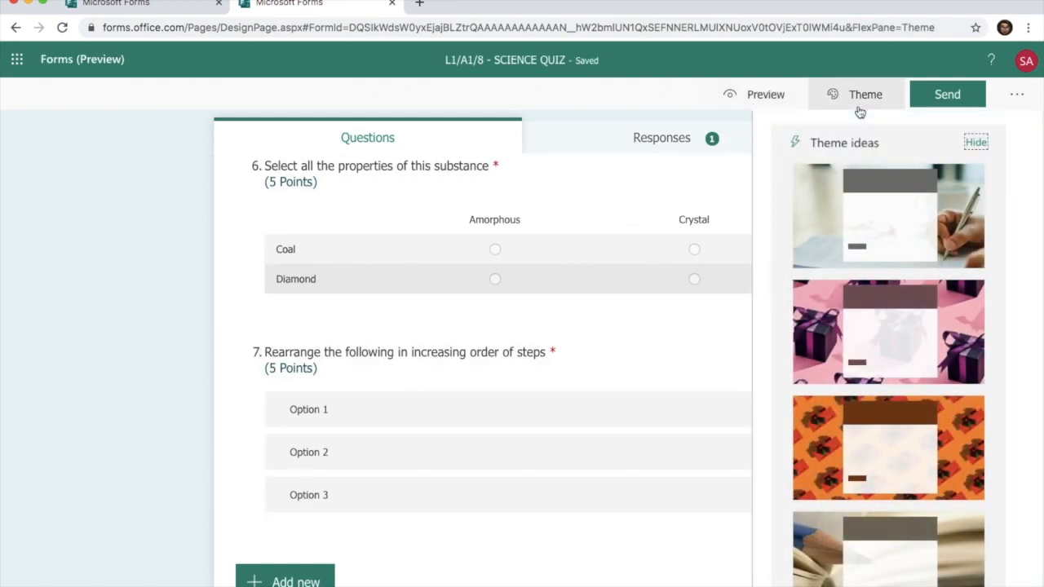
pyautogui.scroll(-5, 944, 498)
pyautogui.scroll(-5, 944, 499)
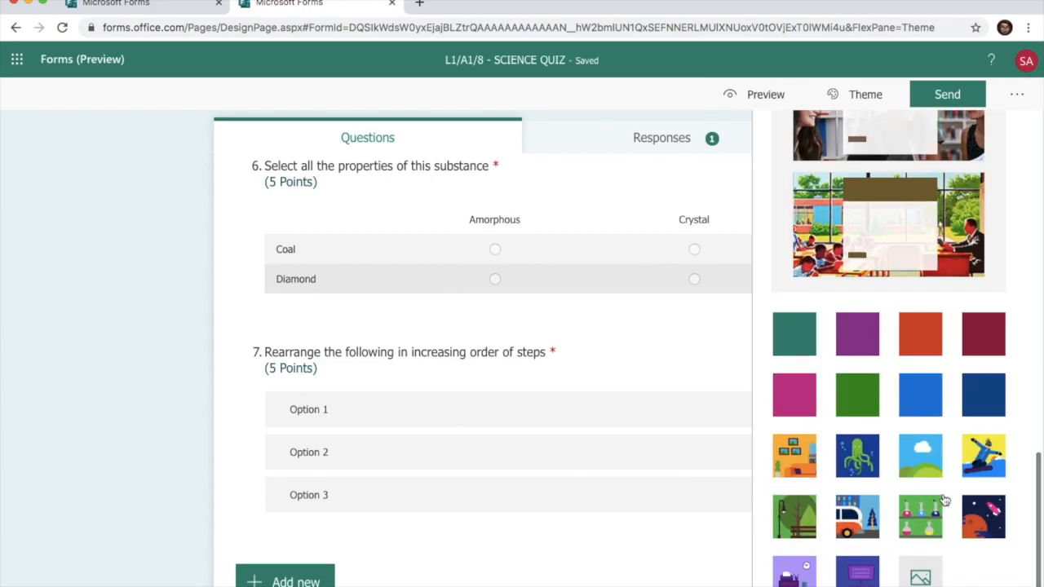
pyautogui.click(928, 578)
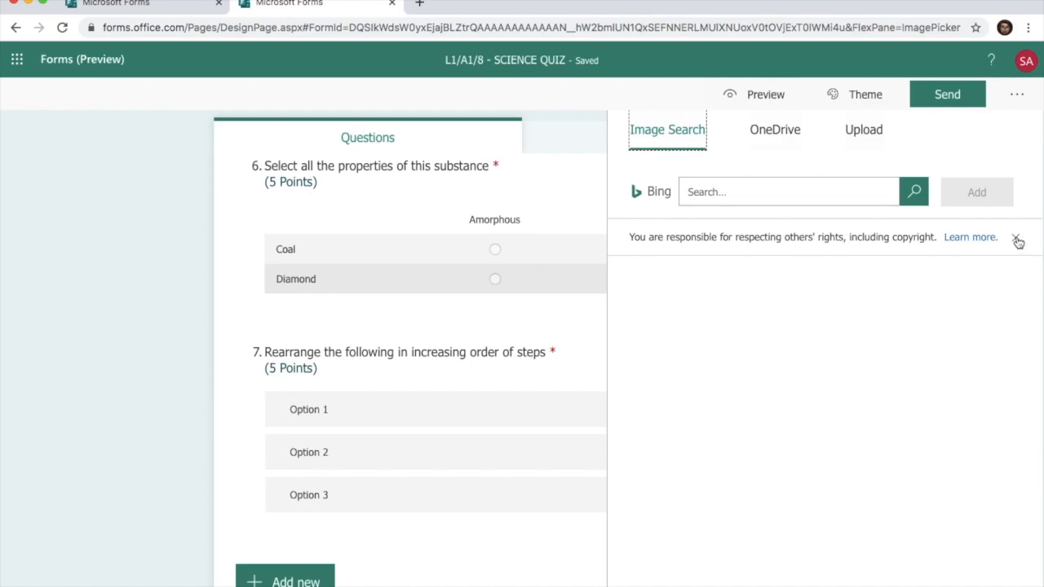
pyautogui.click(1016, 239)
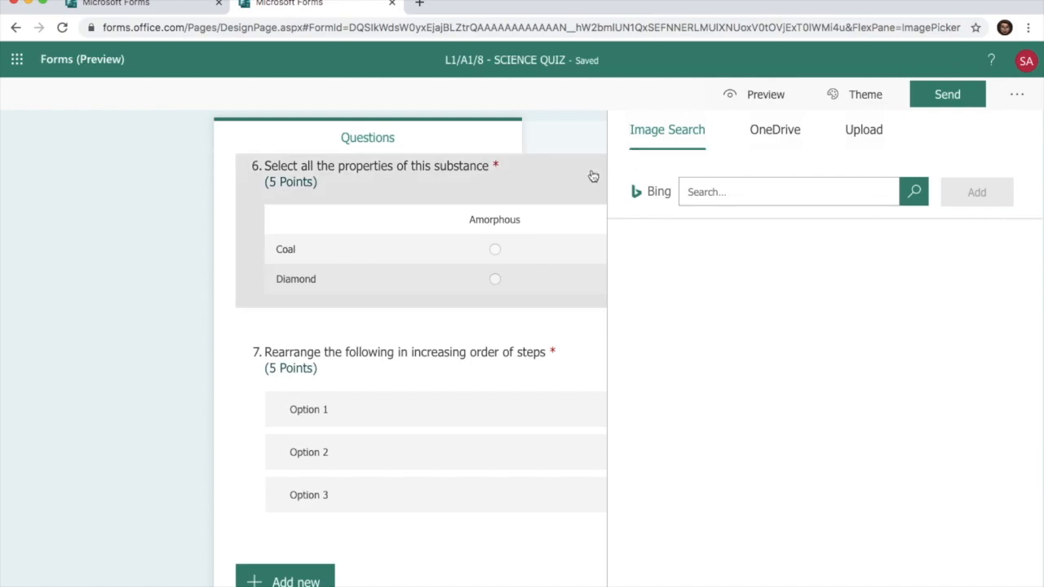
pyautogui.click(584, 147)
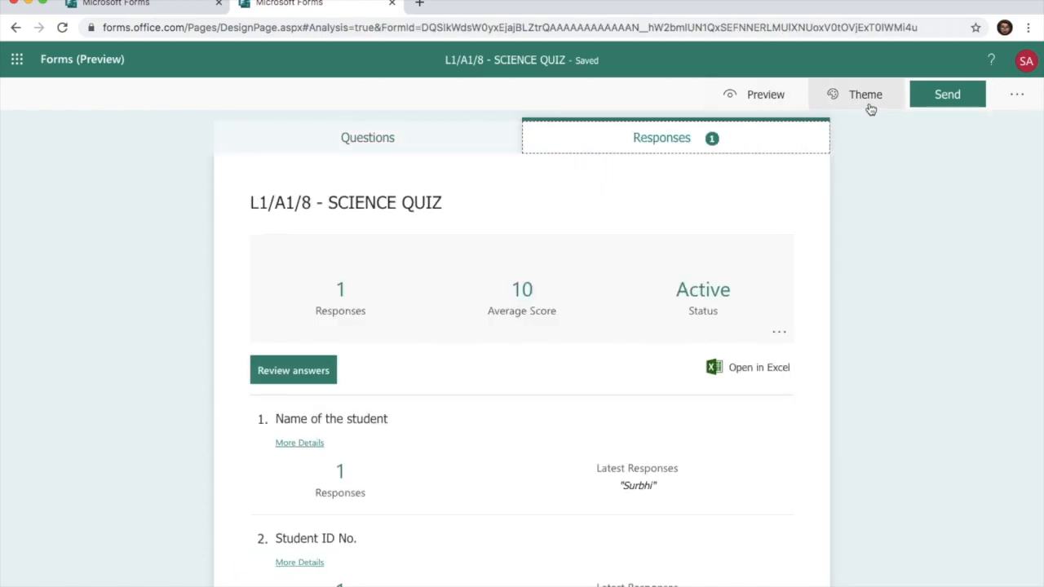
# Apply the blackboard theme with chalk-written maths formulas to the quiz and check it on the questions page
pyautogui.click(866, 102)
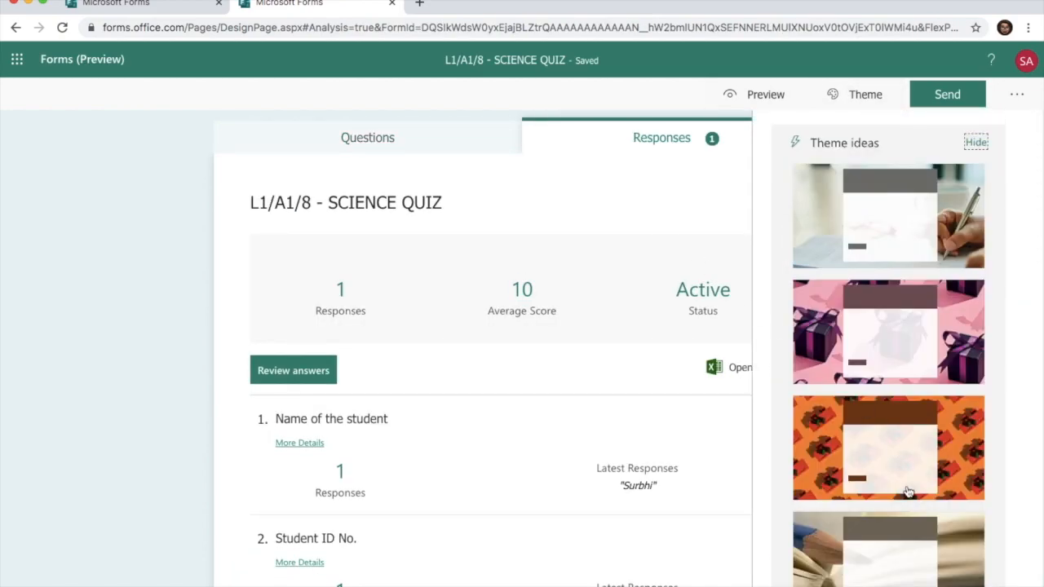
pyautogui.scroll(-4, 905, 493)
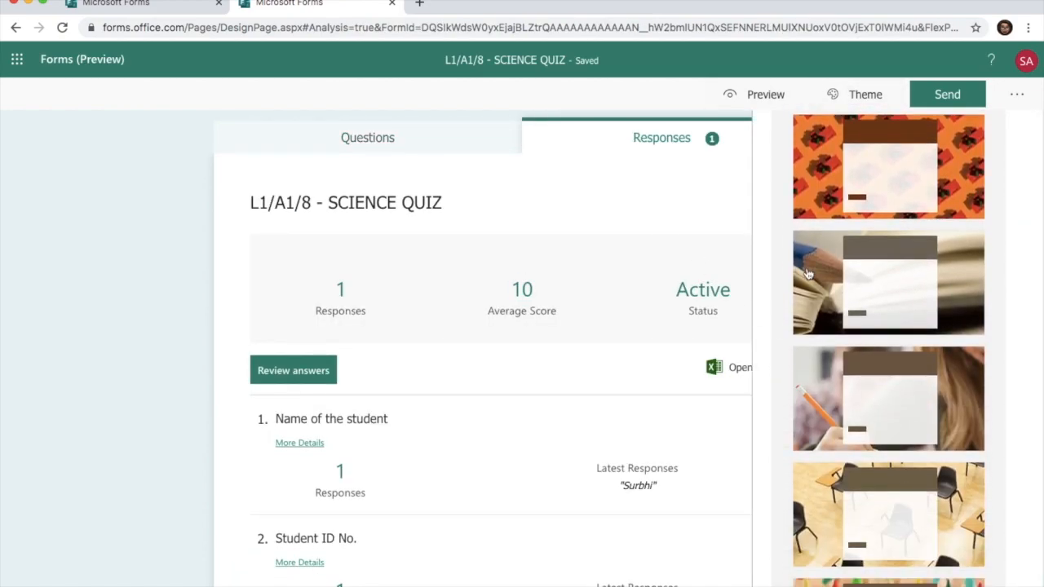
pyautogui.scroll(-5, 843, 375)
pyautogui.click(820, 379)
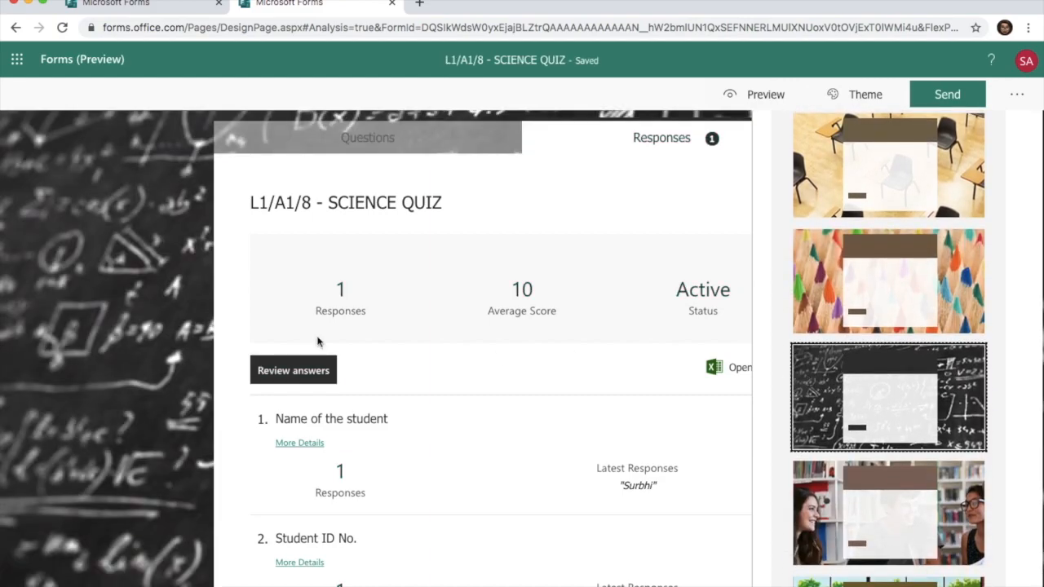
pyautogui.click(304, 191)
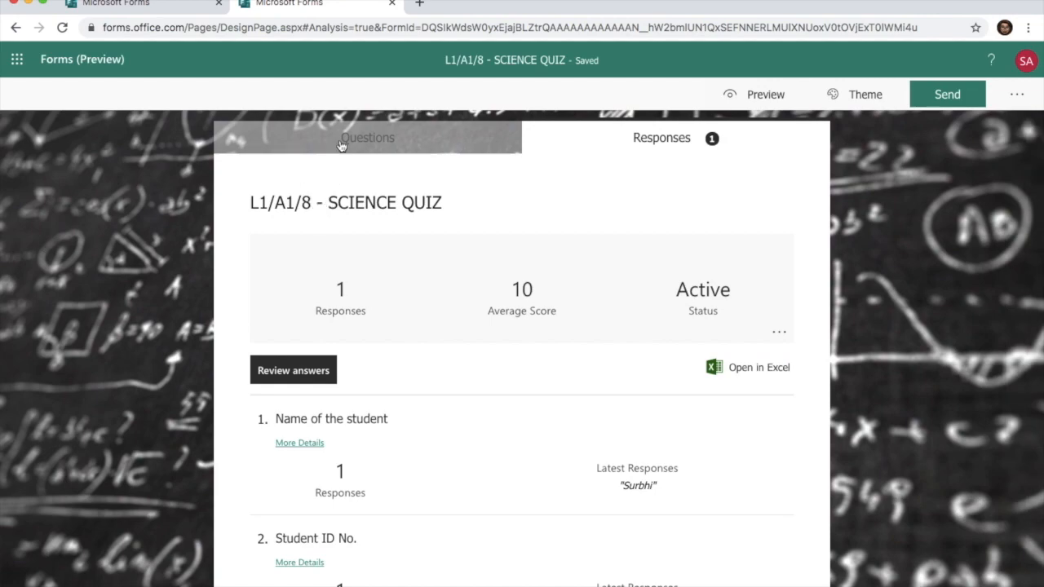
pyautogui.click(344, 141)
pyautogui.click(421, 234)
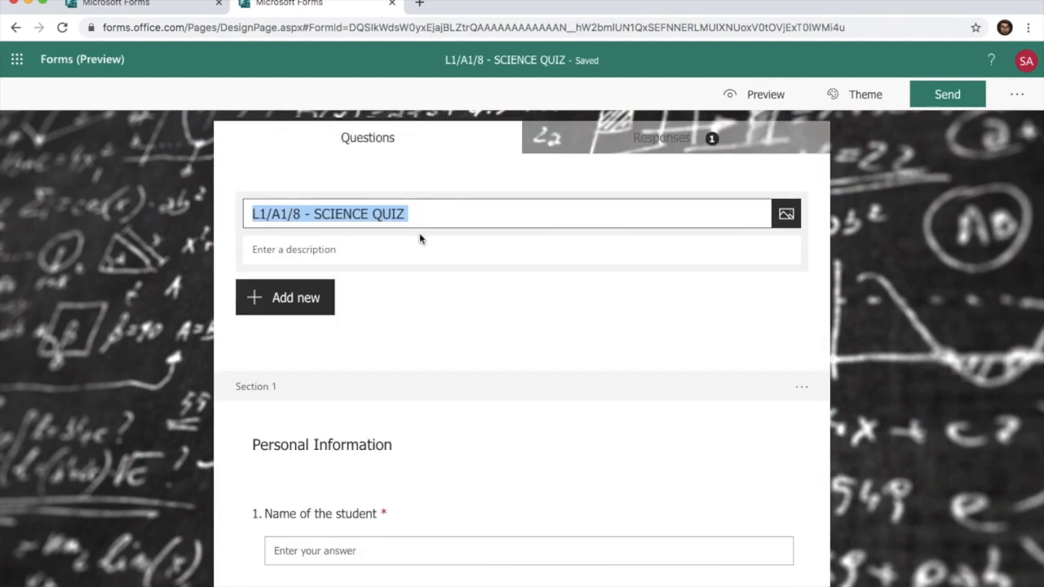
pyautogui.click(147, 284)
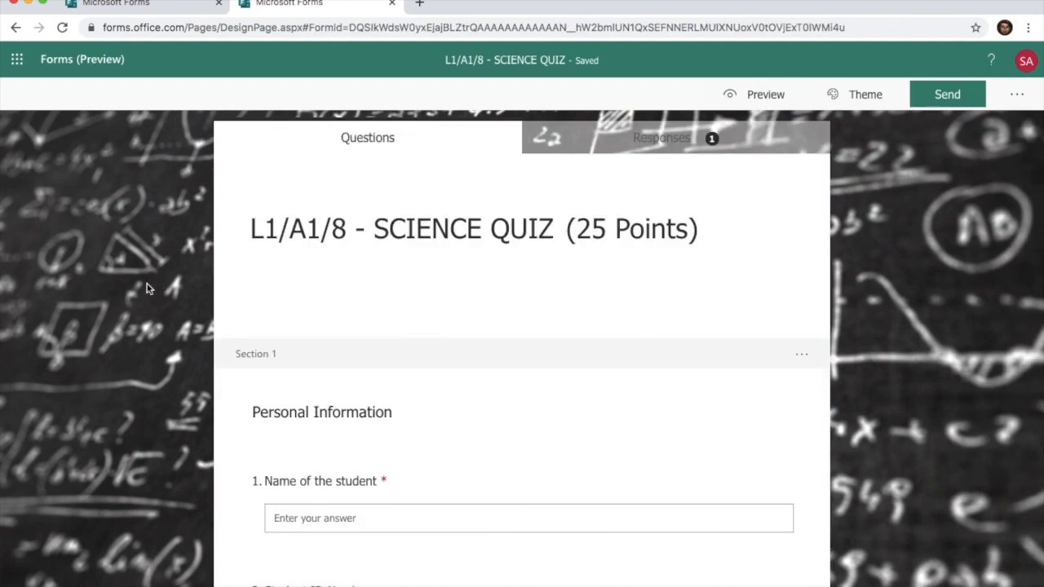
# Copy the response link that lets anyone with the link answer the quiz
pyautogui.click(1030, 99)
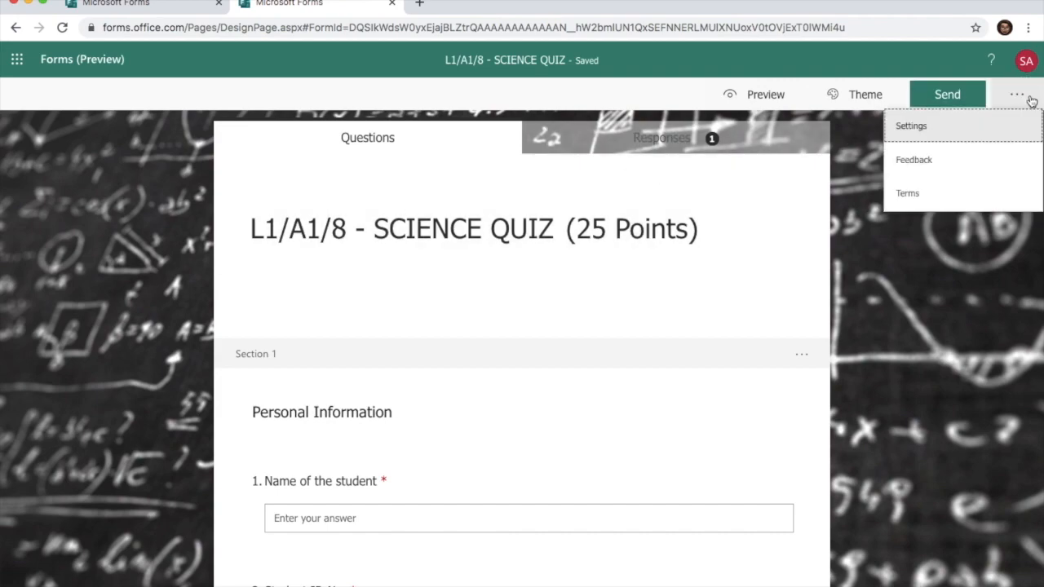
pyautogui.click(996, 245)
pyautogui.click(947, 94)
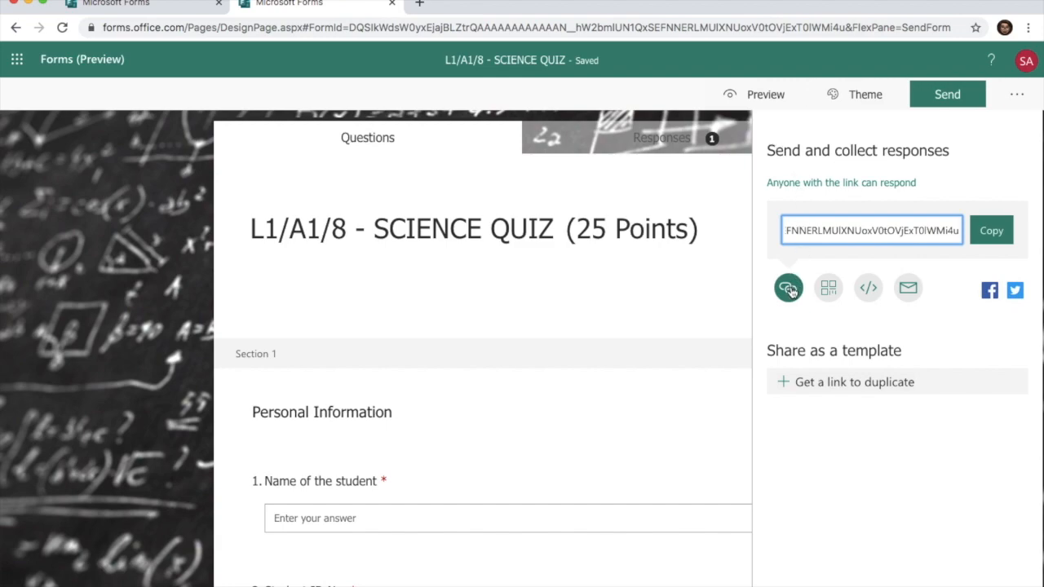
pyautogui.click(989, 233)
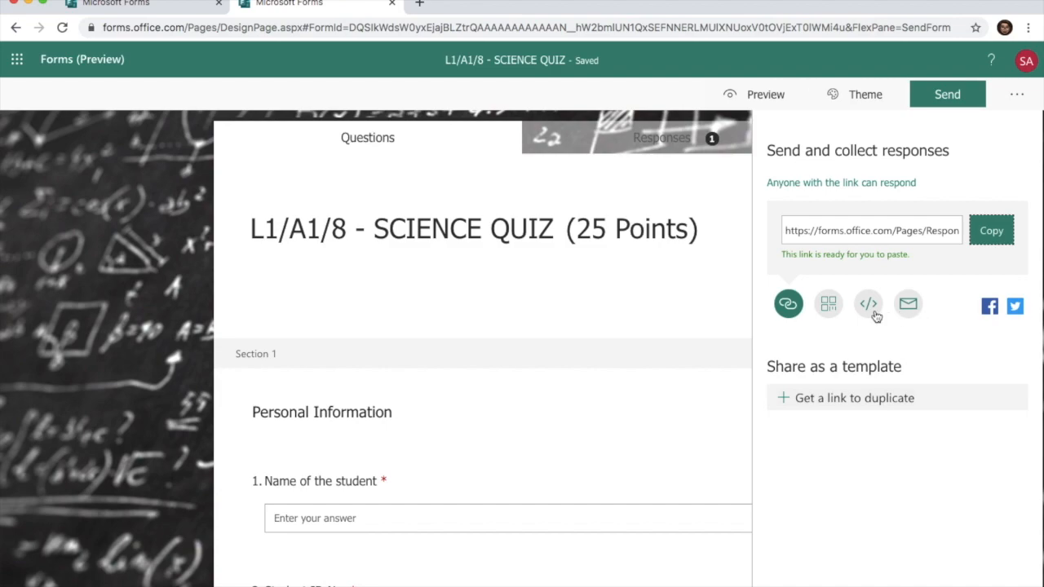
# Look at the QR code, embed code and email sharing options, closing the email draft without sending it
pyautogui.click(828, 287)
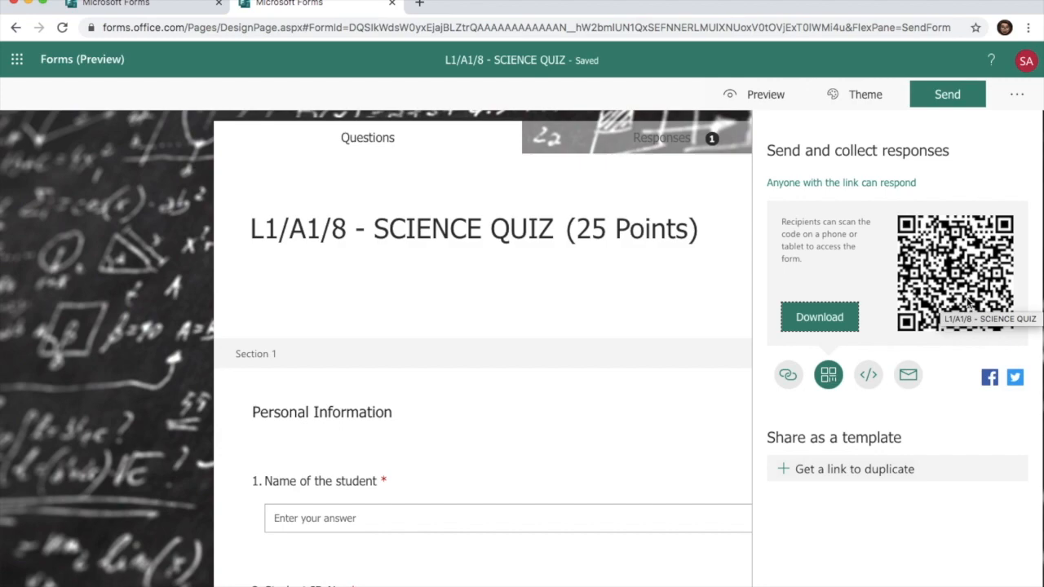
pyautogui.click(869, 375)
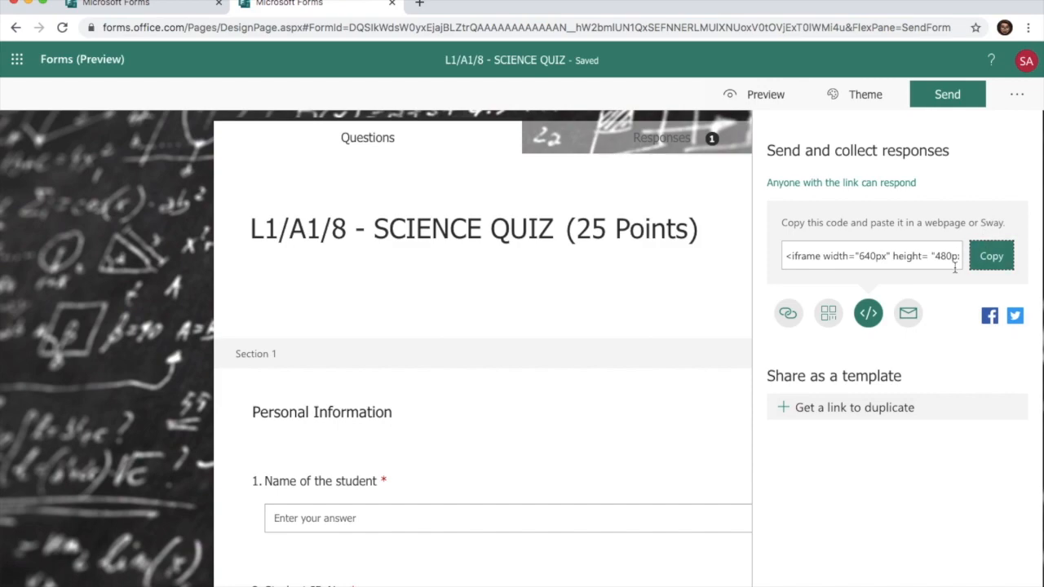
pyautogui.click(908, 313)
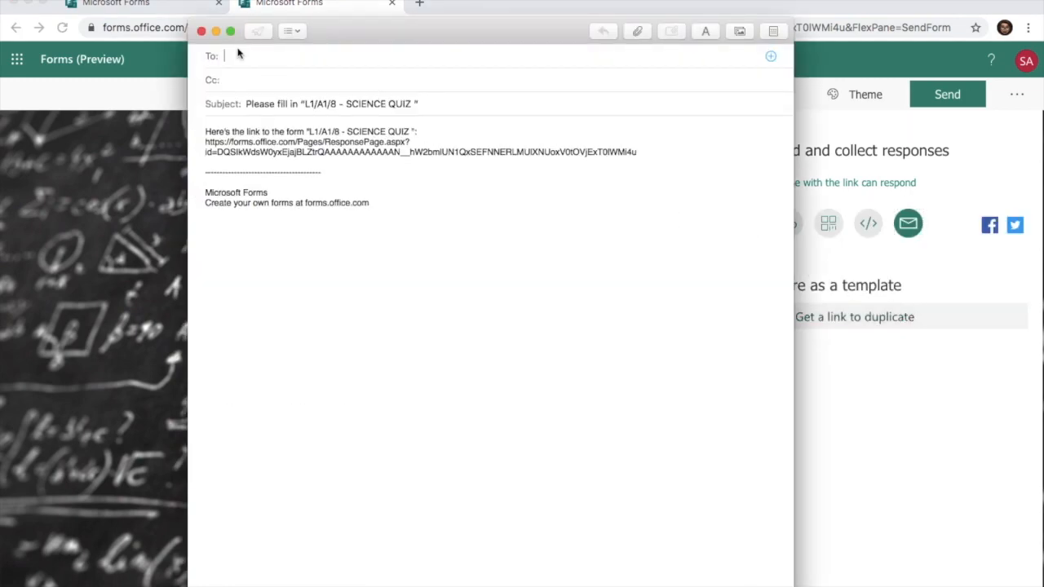
pyautogui.click(201, 32)
pyautogui.click(436, 119)
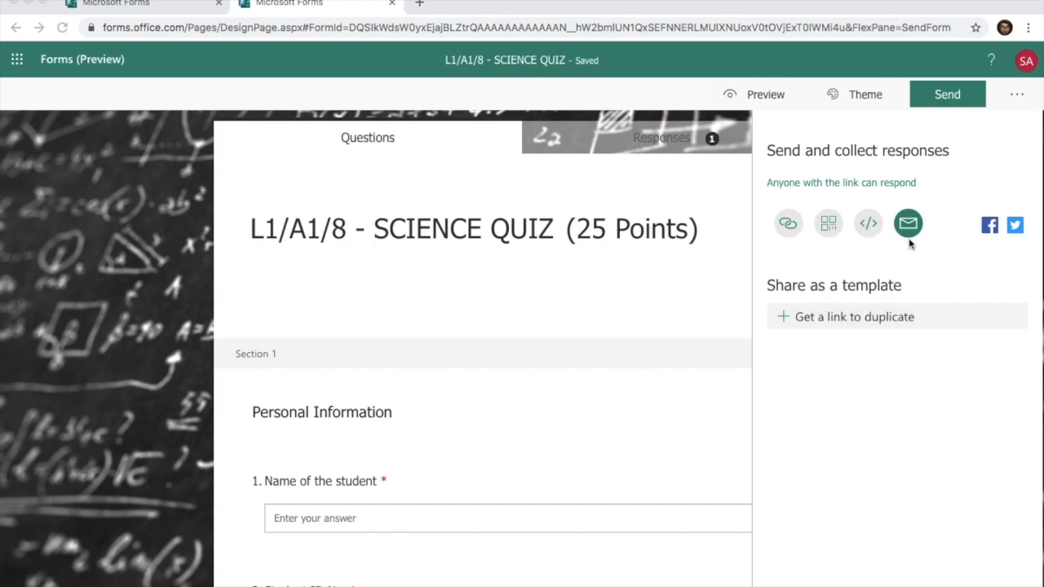
# Generate a template link for duplicating the science quiz and copy it
pyautogui.click(834, 319)
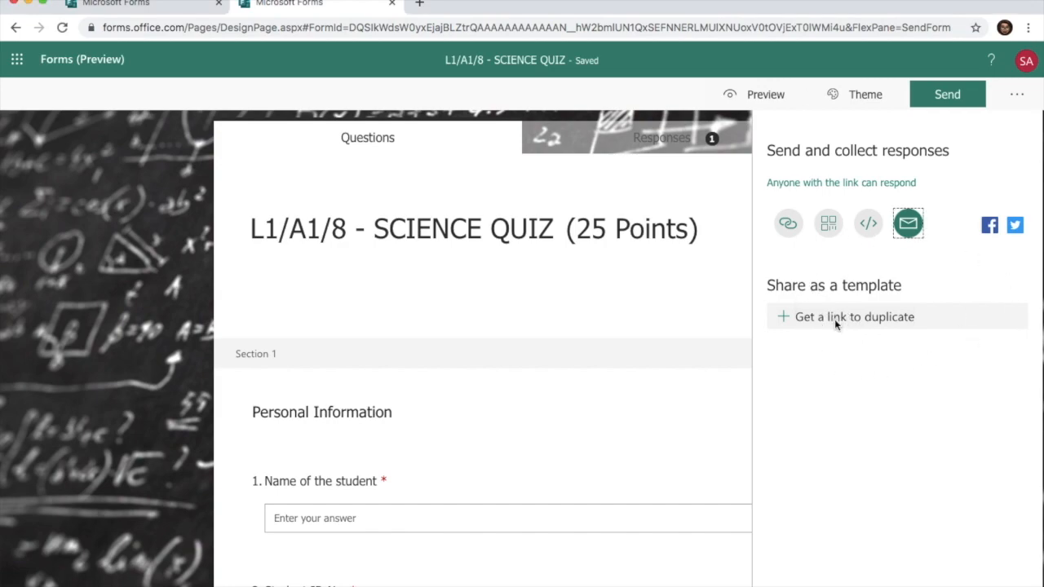
pyautogui.click(834, 323)
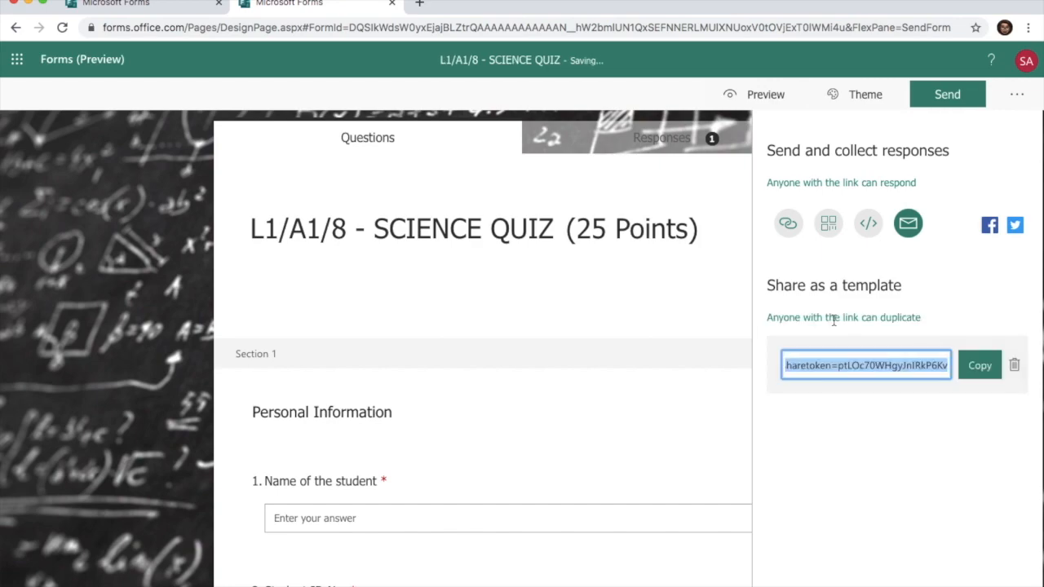
pyautogui.click(979, 366)
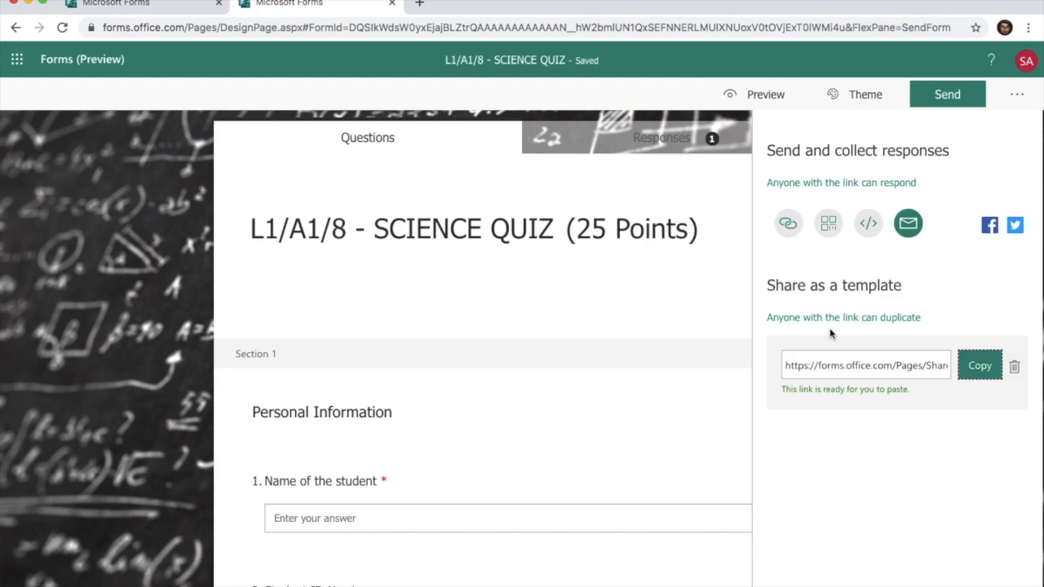
# Load the copied template link in a new browser tab and duplicate the quiz from it
pyautogui.click(419, 4)
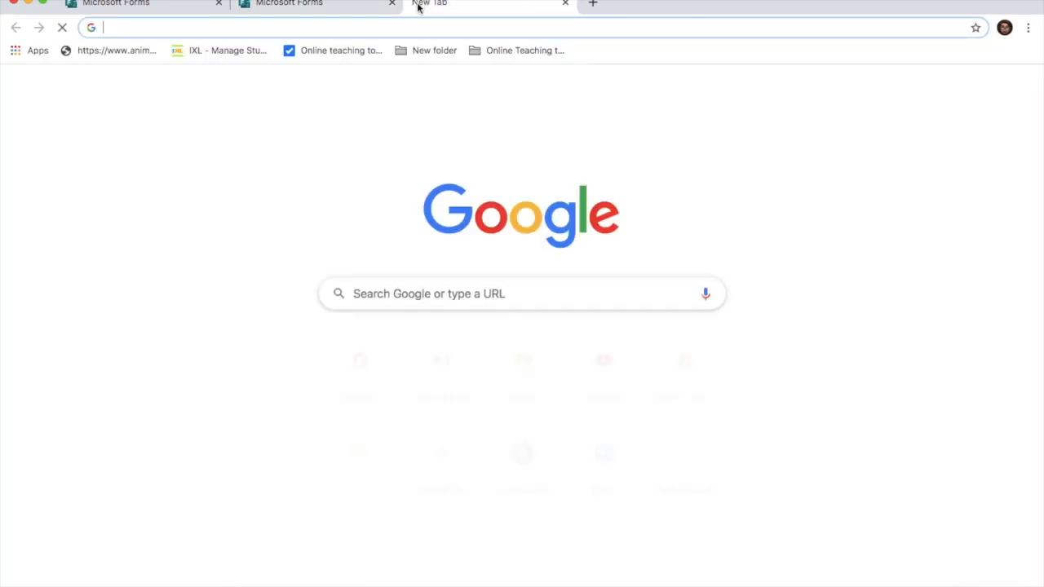
pyautogui.press('super+v')
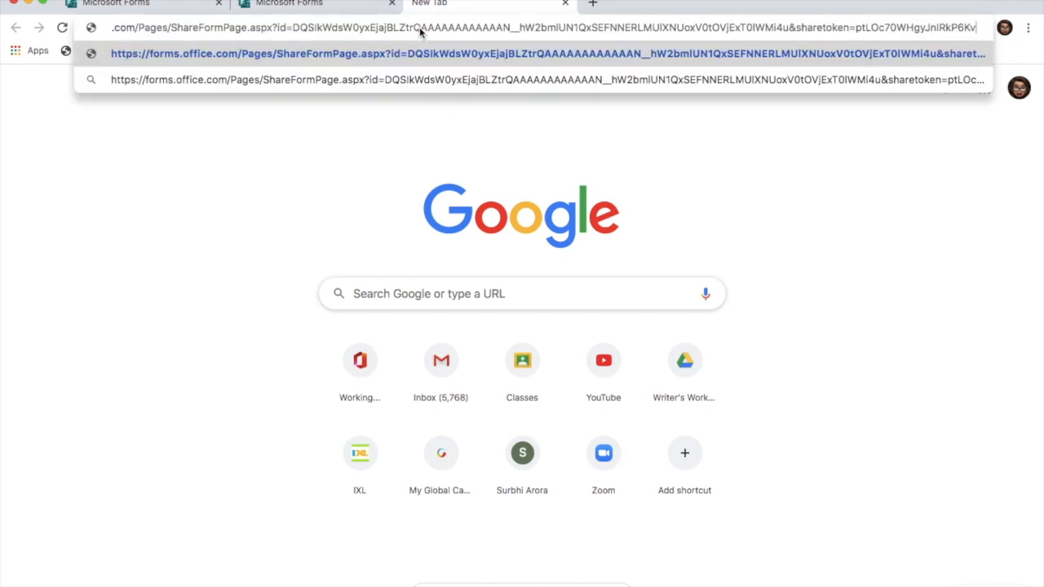
pyautogui.press('Return')
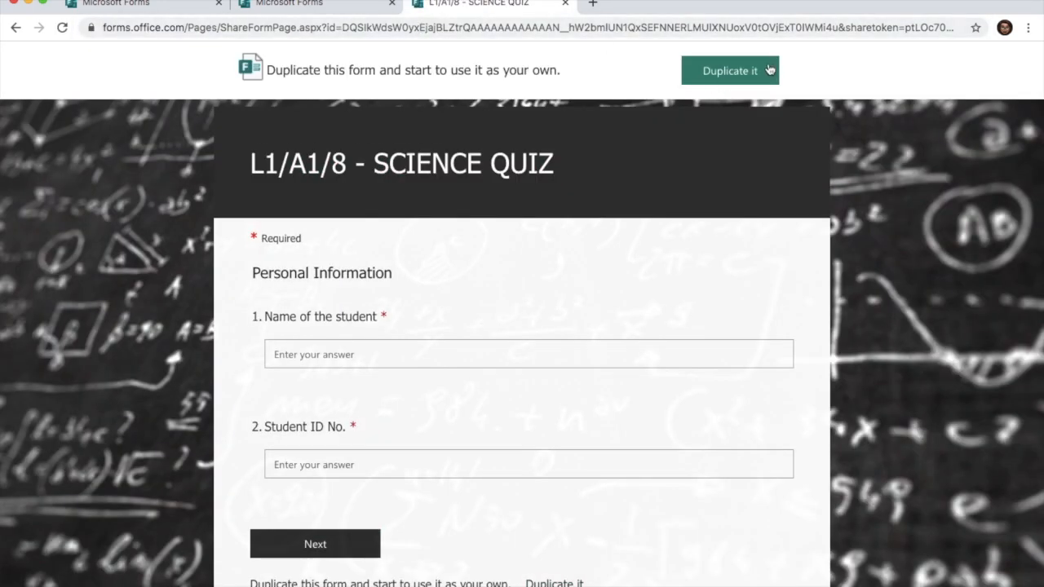
pyautogui.scroll(-3, 766, 564)
pyautogui.scroll(3, 766, 566)
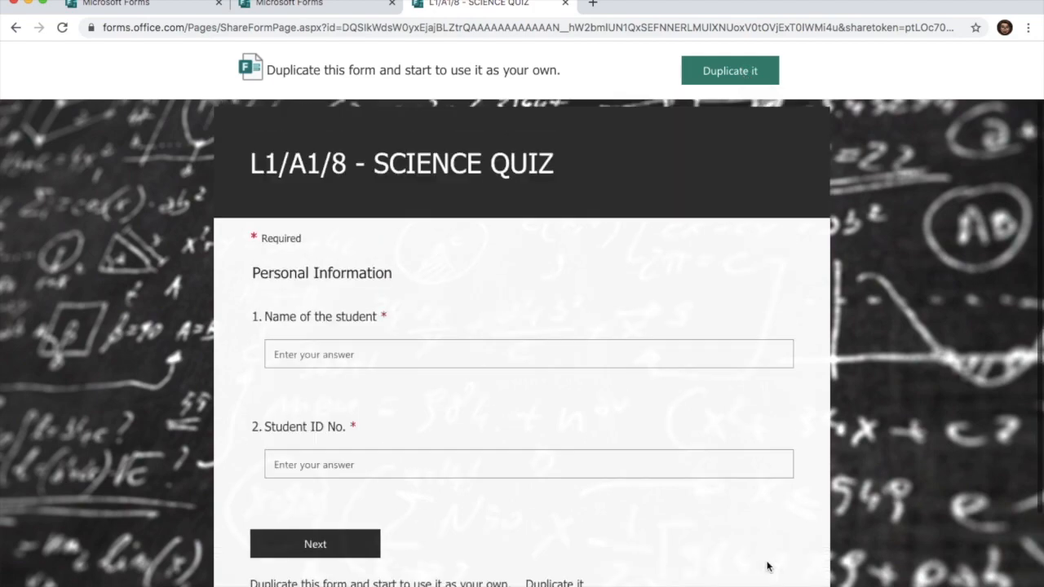
pyautogui.click(719, 74)
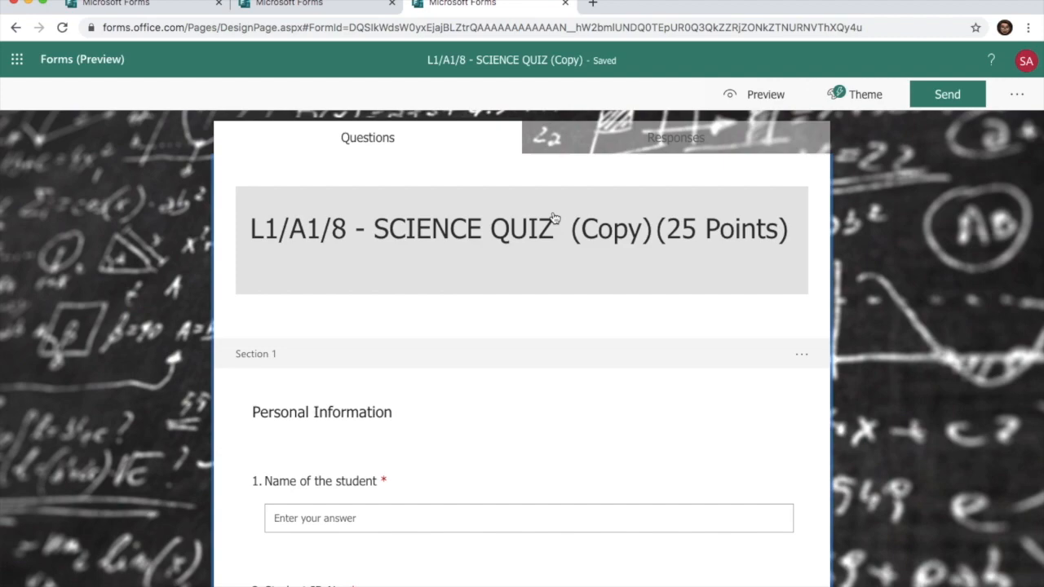
# Retitle the duplicated quiz by replacing "(Copy)" after "L1/A1/8 - SCIENCE QUIZ" with "- Ms" and the teacher's name
pyautogui.click(644, 236)
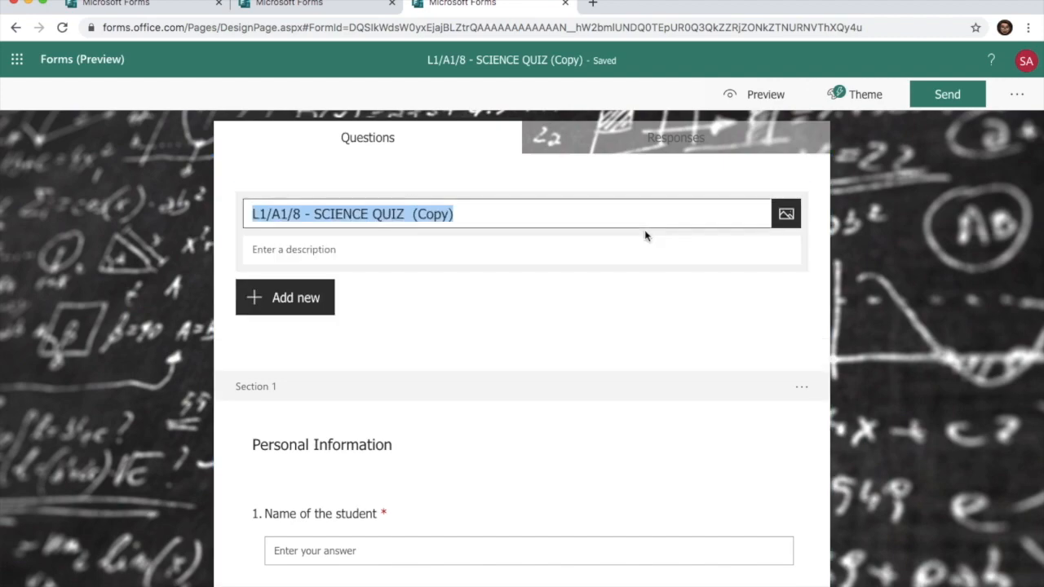
pyautogui.click(471, 206)
pyautogui.press('BackSpace')
pyautogui.press('BackSpace')
pyautogui.press('BackSpace')
pyautogui.press('BackSpace')
pyautogui.press('BackSpace')
pyautogui.press('BackSpace')
pyautogui.press('BackSpace')
pyautogui.press('BackSpace')
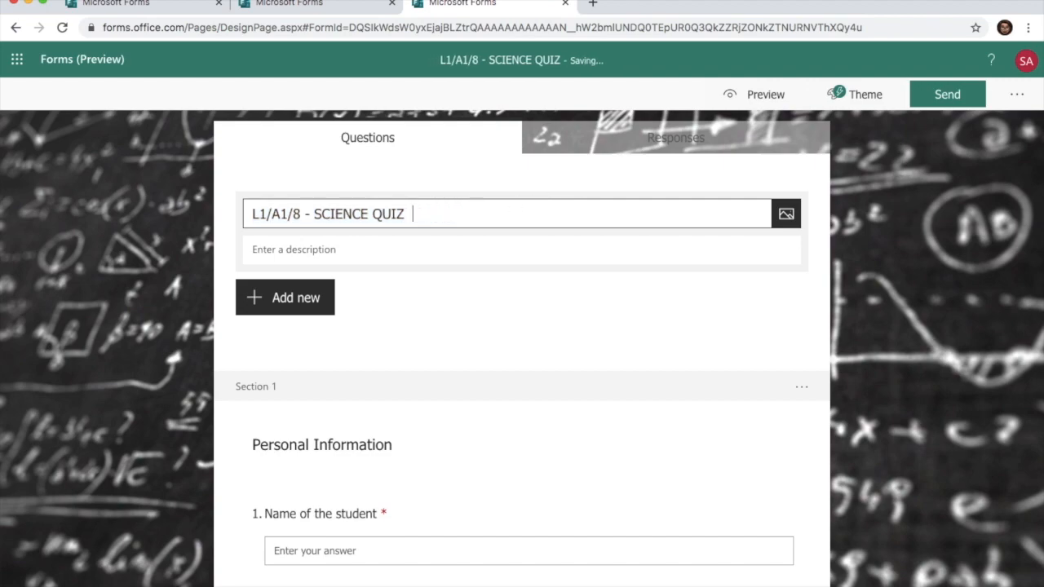
pyautogui.write('- ')
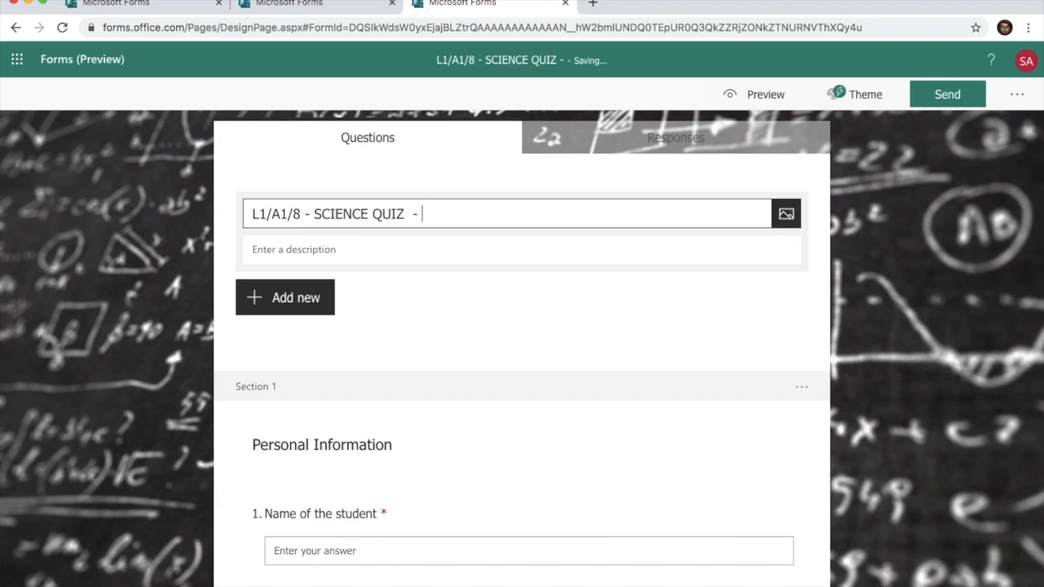
pyautogui.write('Ms ')
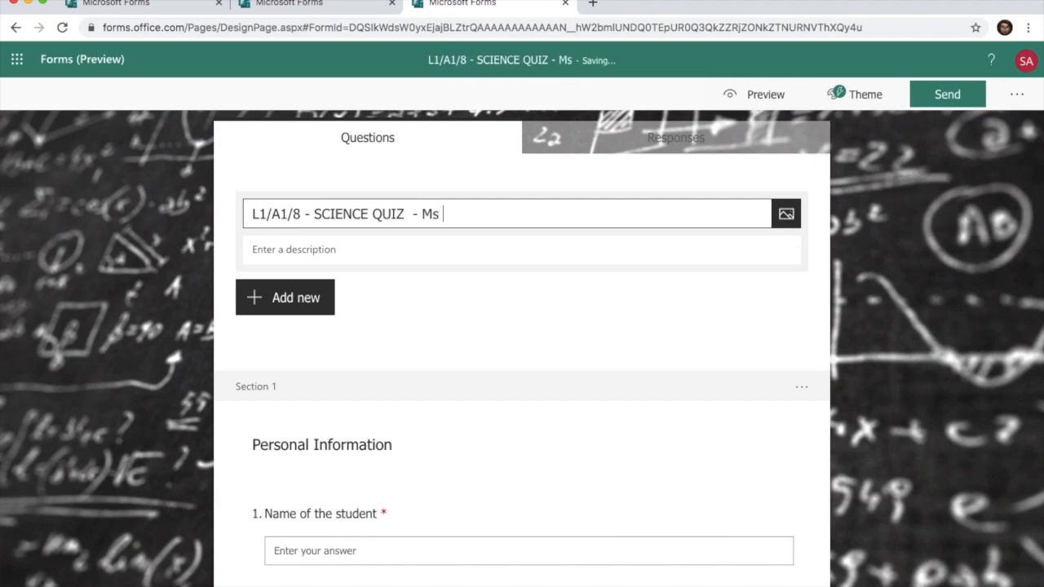
pyautogui.write('mary')
pyautogui.press('BackSpace')
pyautogui.press('BackSpace')
pyautogui.press('BackSpace')
pyautogui.press('BackSpace')
pyautogui.press('BackSpace')
pyautogui.write('Mary')
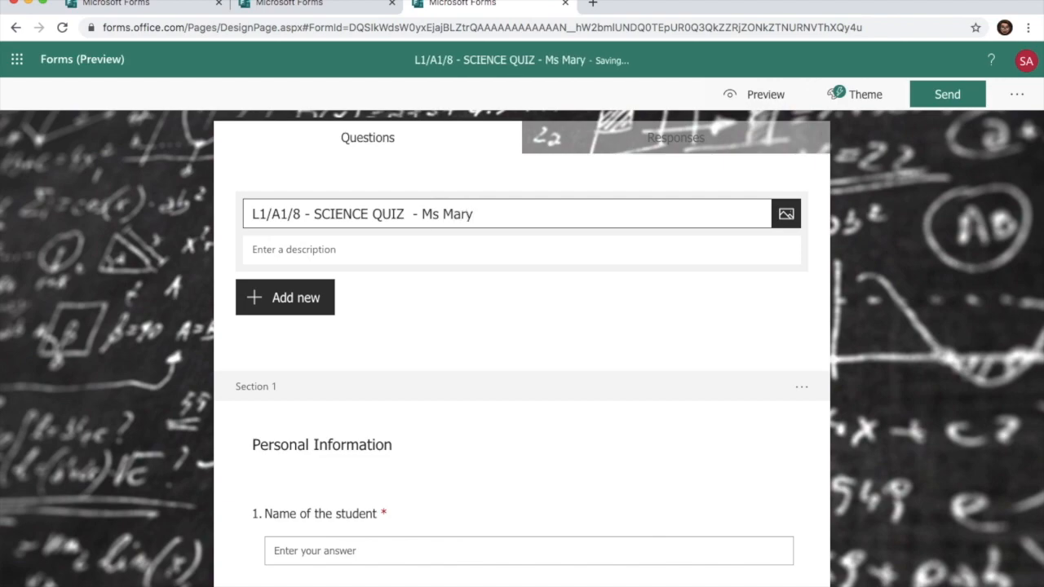
pyautogui.click(449, 296)
pyautogui.click(450, 168)
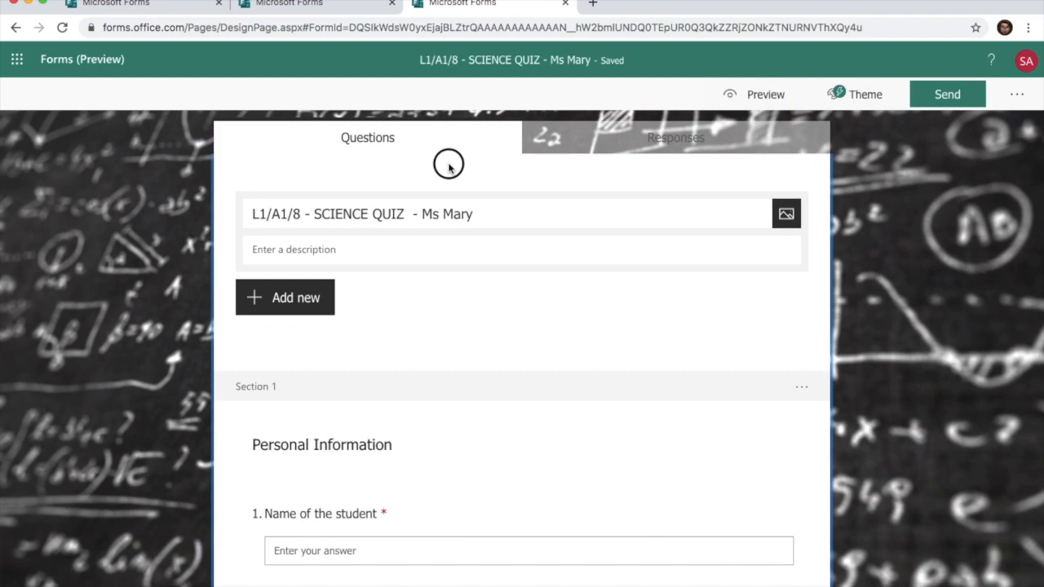
# Compare the original quiz with the renamed duplicate and view the duplicate's responses
pyautogui.click(361, 4)
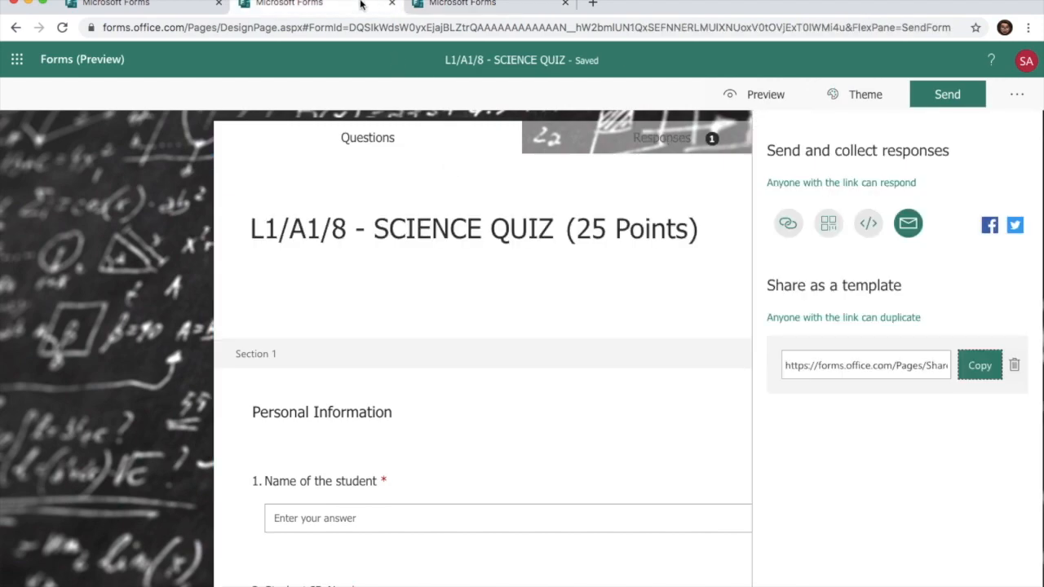
pyautogui.click(454, 4)
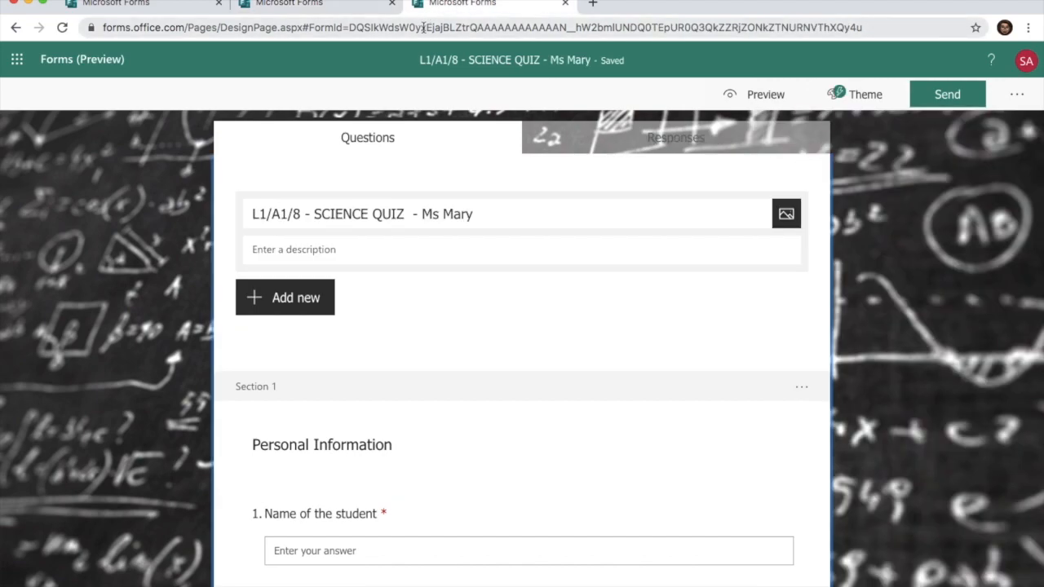
pyautogui.click(702, 153)
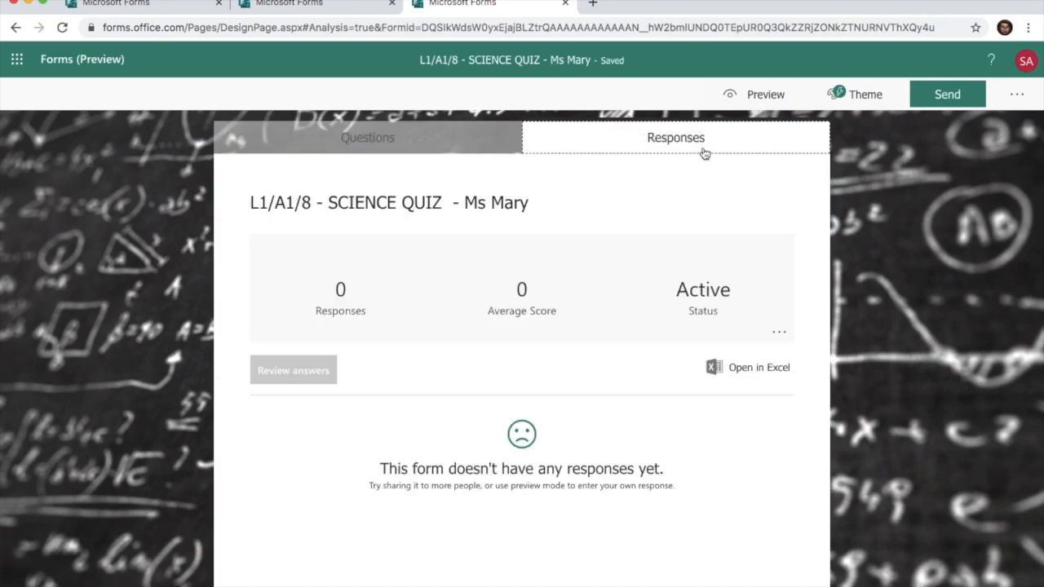
# Return to the original science quiz and copy its response link for anyone to answer
pyautogui.click(349, 8)
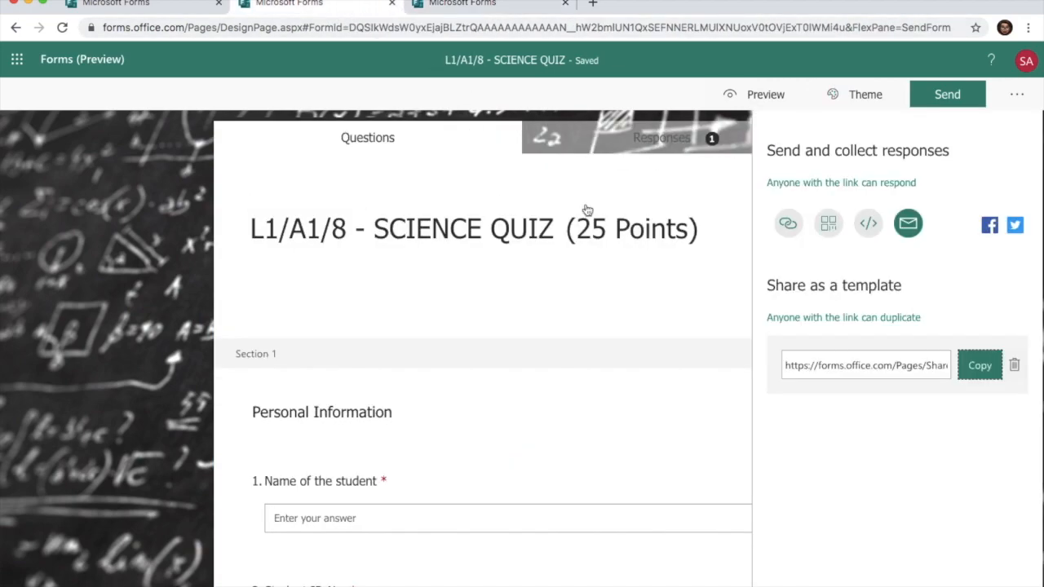
pyautogui.click(787, 223)
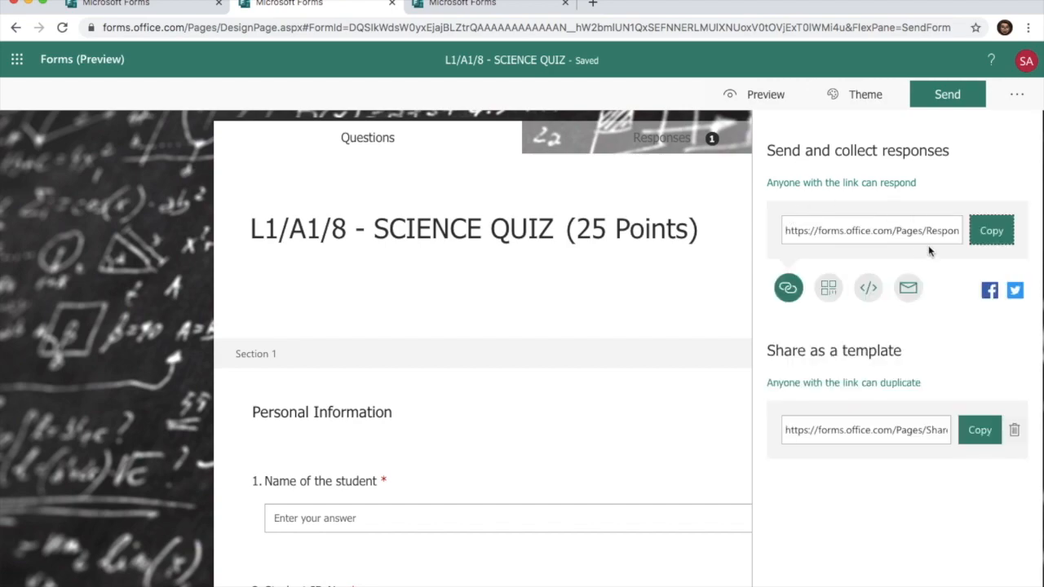
pyautogui.click(985, 235)
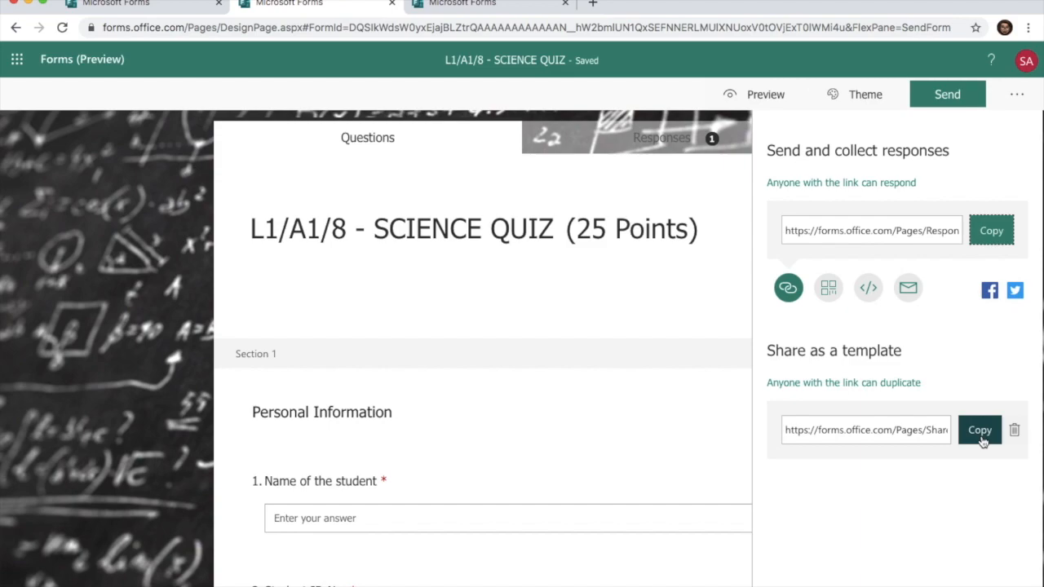
# Compare the duplicated quiz's questions with the original quiz, and open the original's responses
pyautogui.click(489, 4)
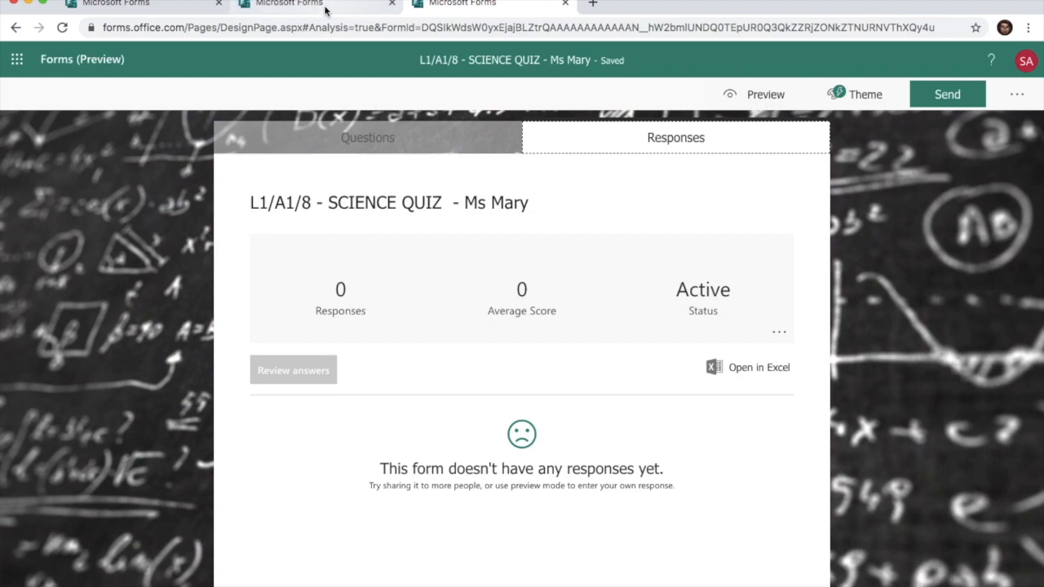
pyautogui.click(371, 137)
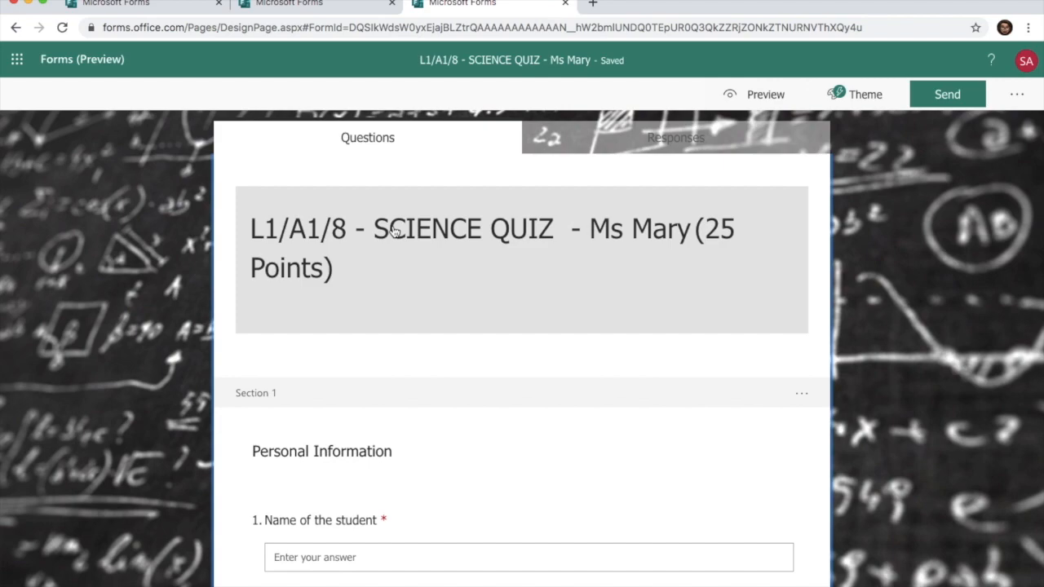
pyautogui.click(324, 7)
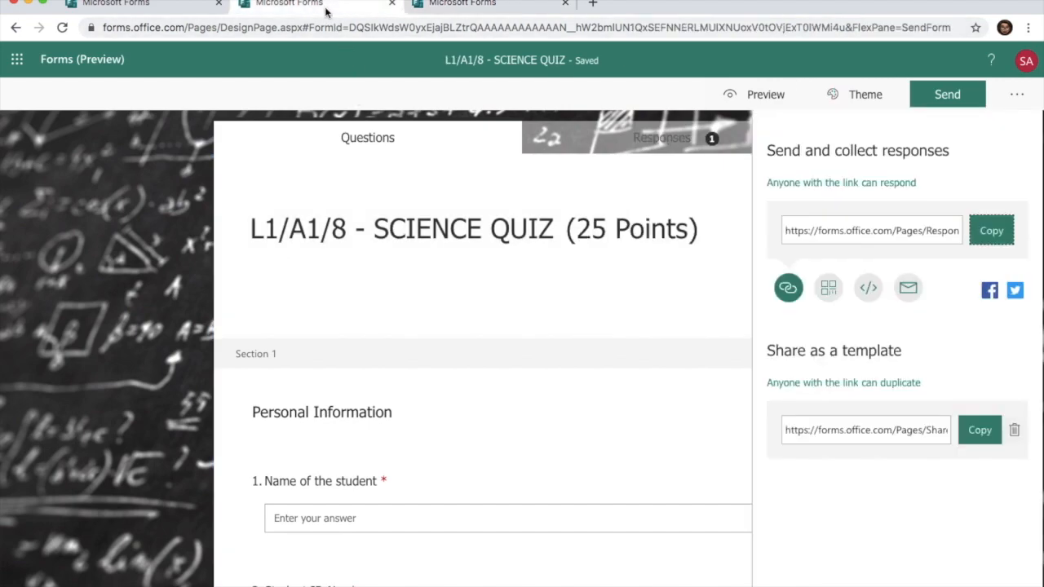
pyautogui.click(526, 8)
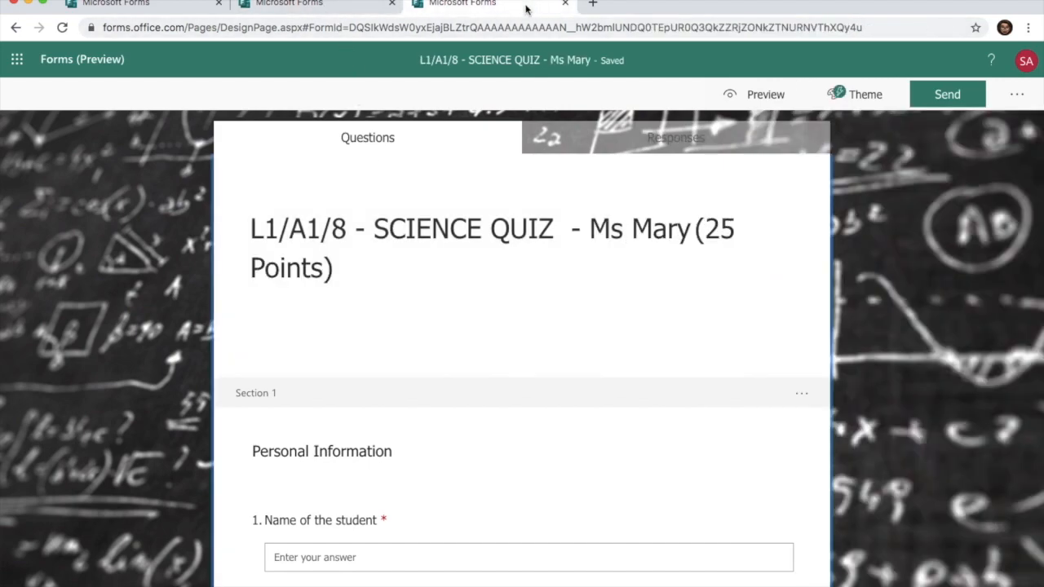
pyautogui.click(345, 7)
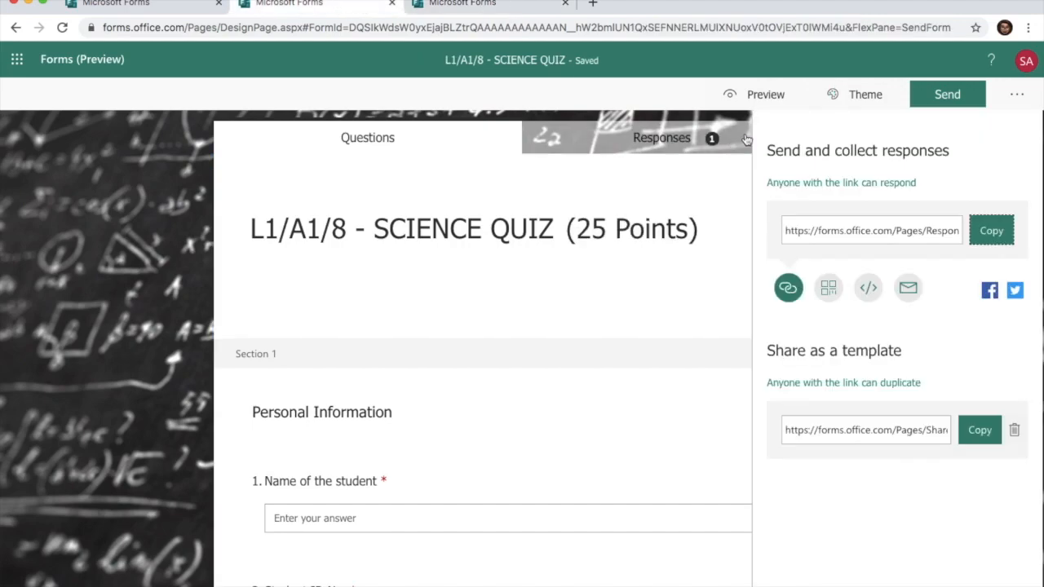
pyautogui.click(133, 204)
pyautogui.click(642, 134)
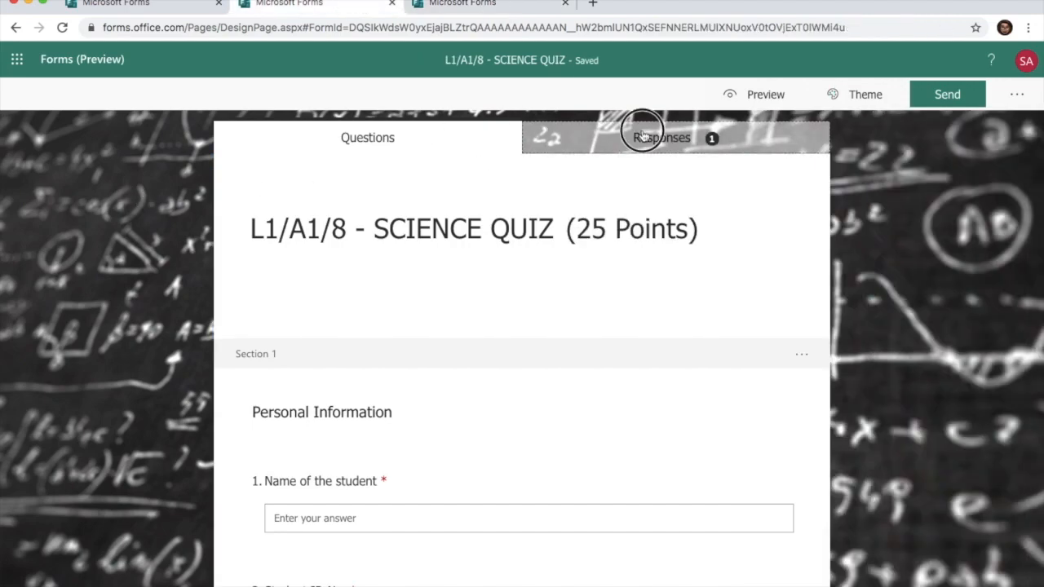